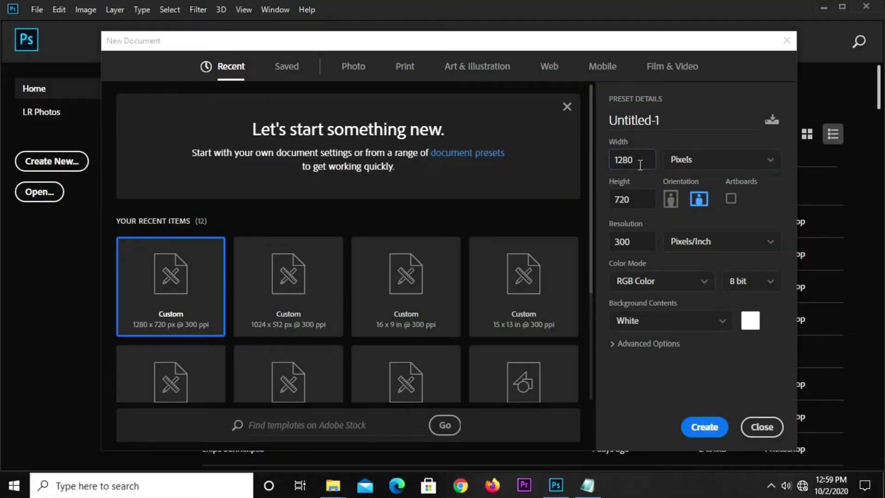
- Set width 1280 px, height 720 px and resolution 300 ppi, then create the blank document
drag(652, 160, 611, 163)
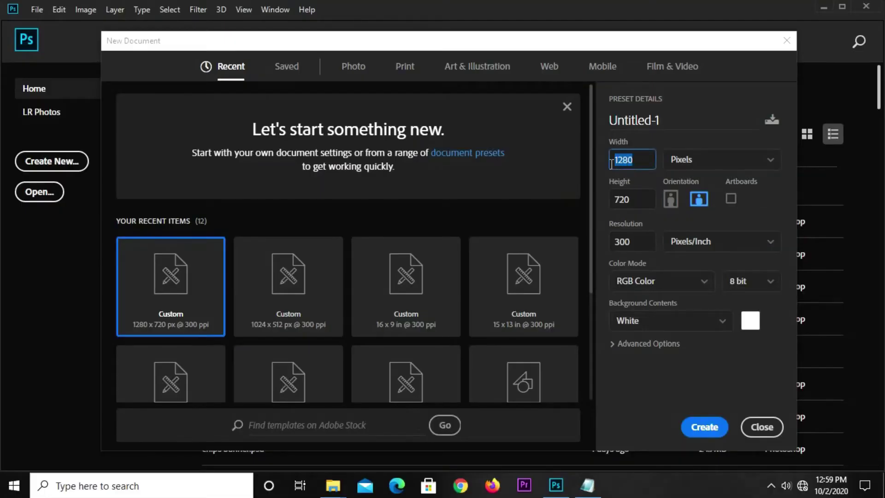
drag(634, 205, 611, 204)
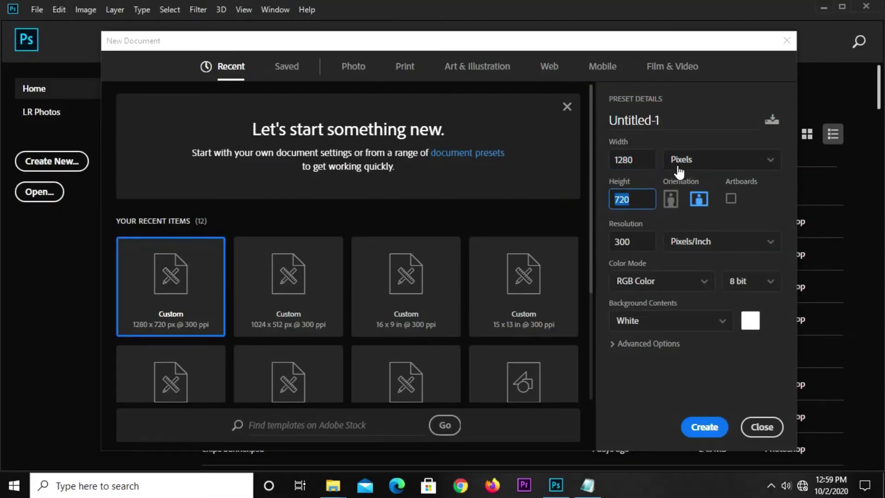
drag(634, 241, 610, 242)
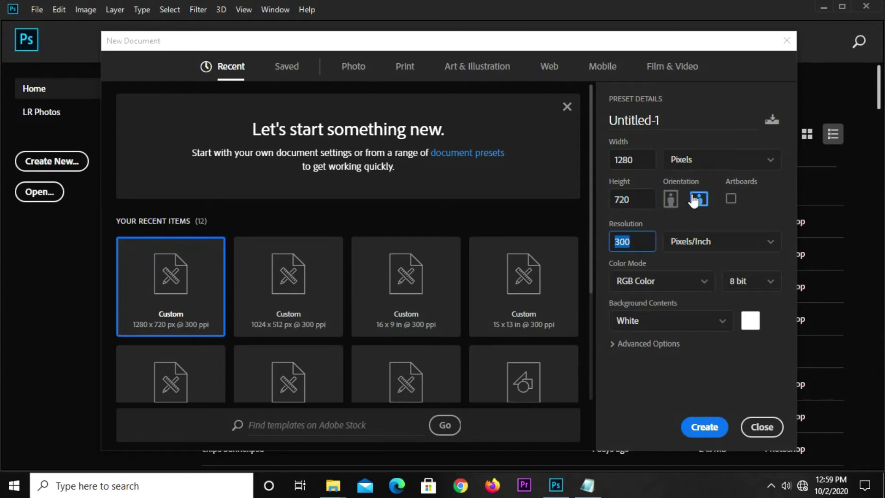
click(704, 426)
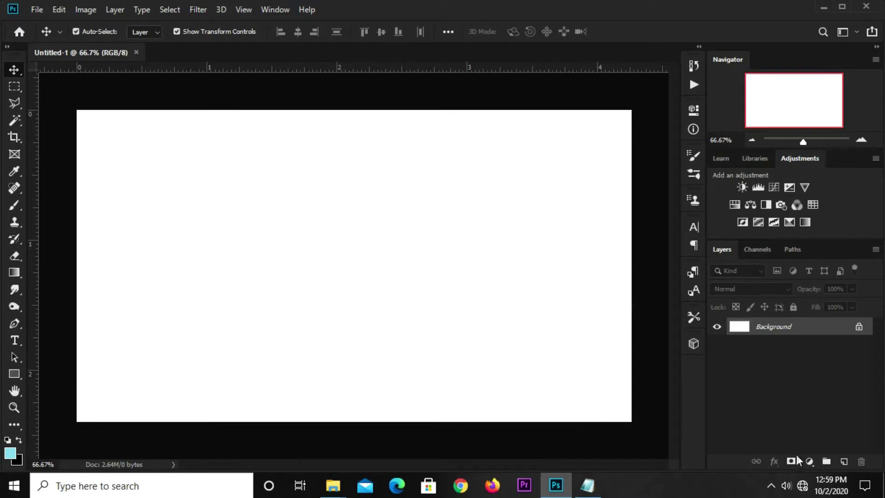
- Add a Solid Color fill layer using hex 03596c copied from the Notepad notes
click(809, 459)
click(811, 228)
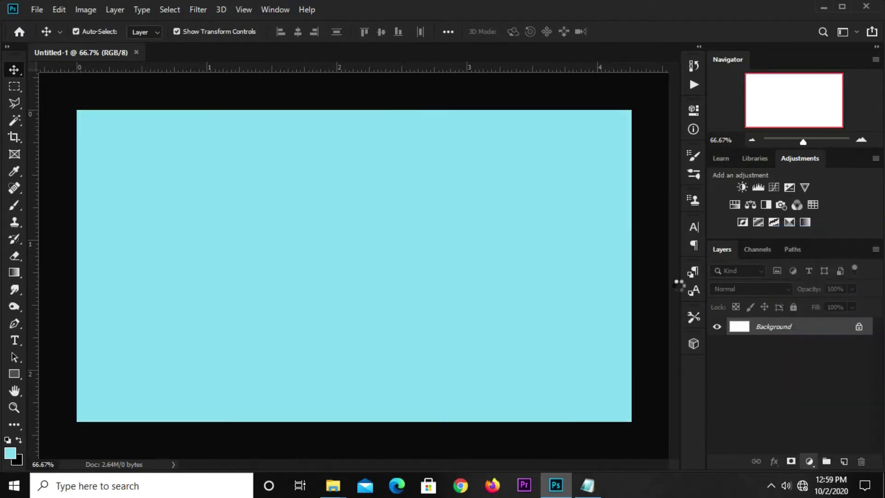
click(587, 484)
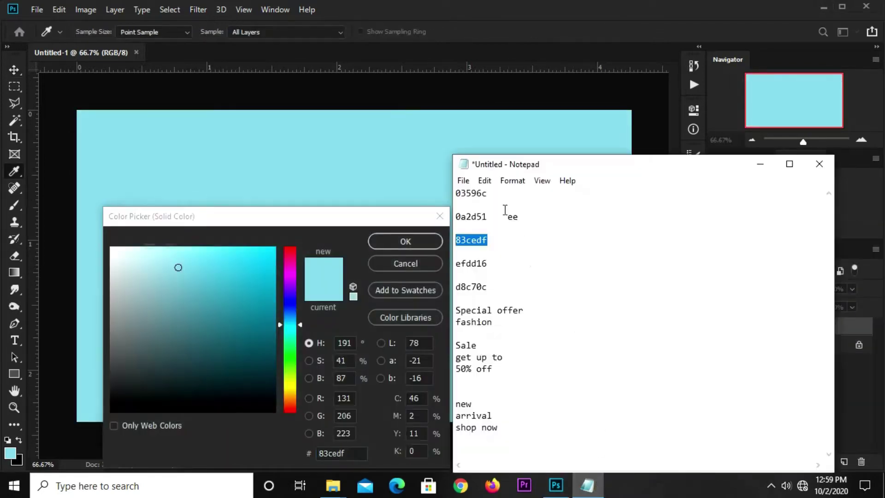
click(474, 204)
drag(495, 192, 455, 193)
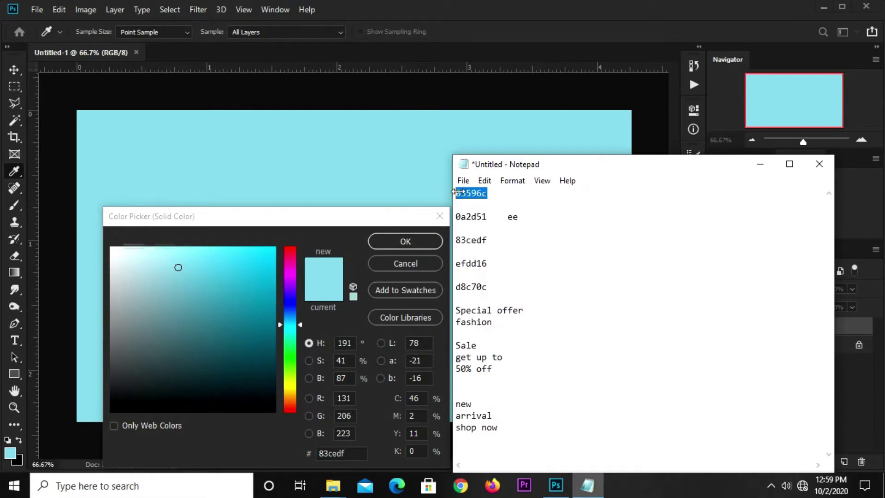
right_click(458, 192)
click(501, 233)
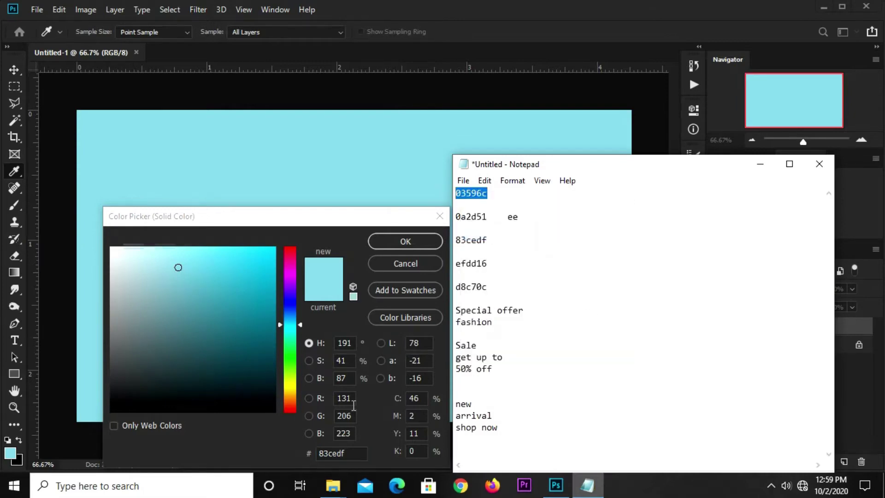
click(355, 454)
right_click(355, 454)
click(369, 326)
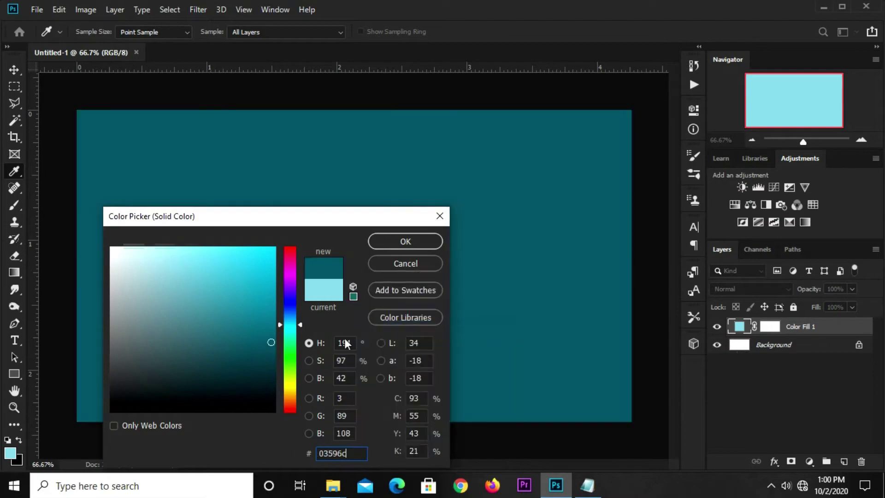
double_click(328, 453)
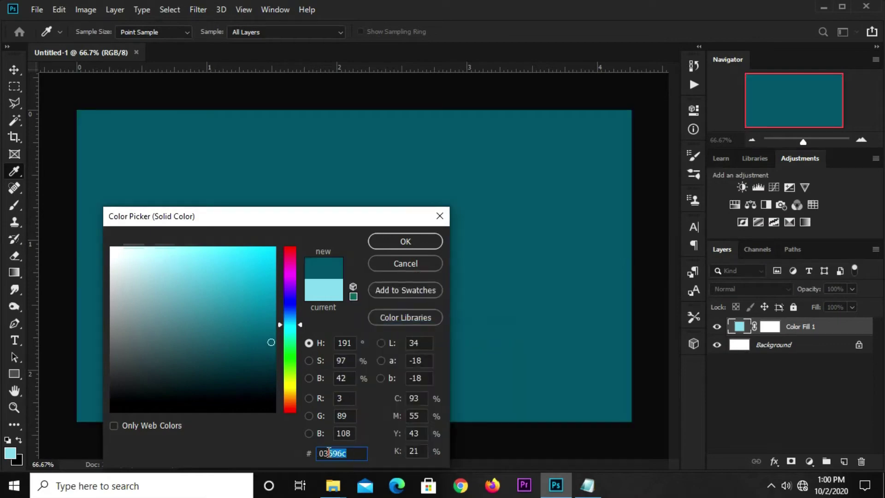
click(394, 242)
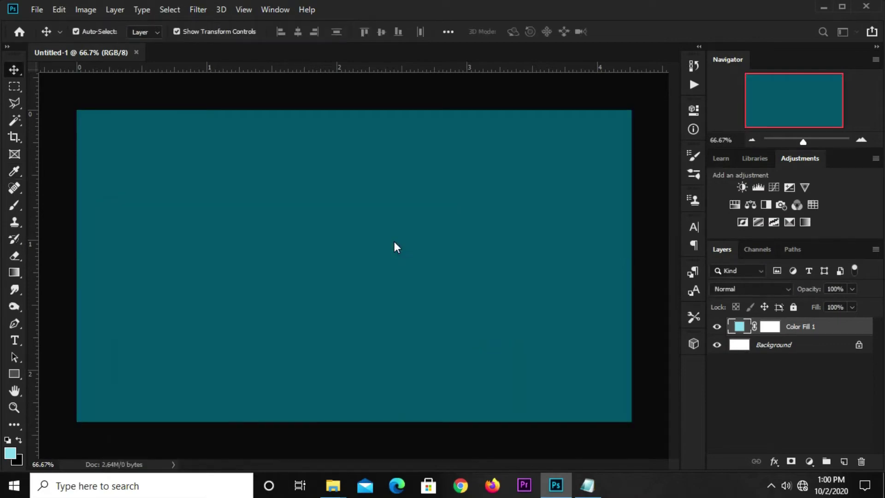
- Add a new layer and set up a soft 0%-hardness brush of about 1100 px
click(844, 461)
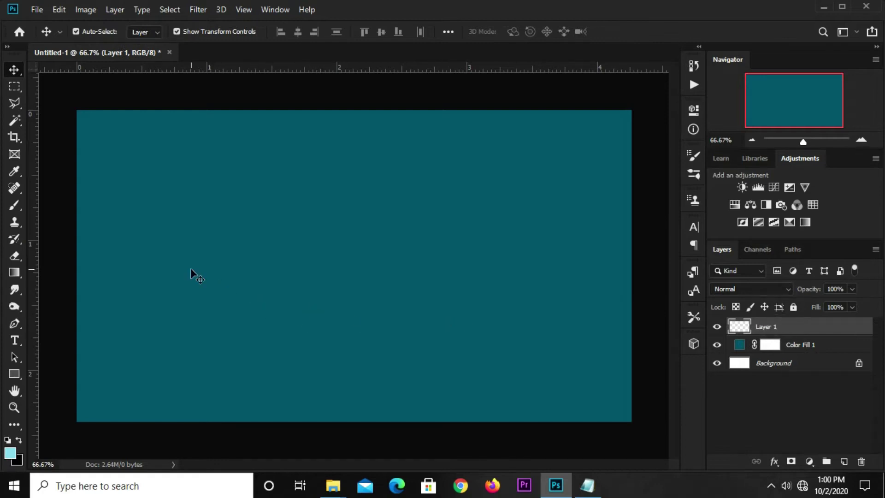
click(15, 207)
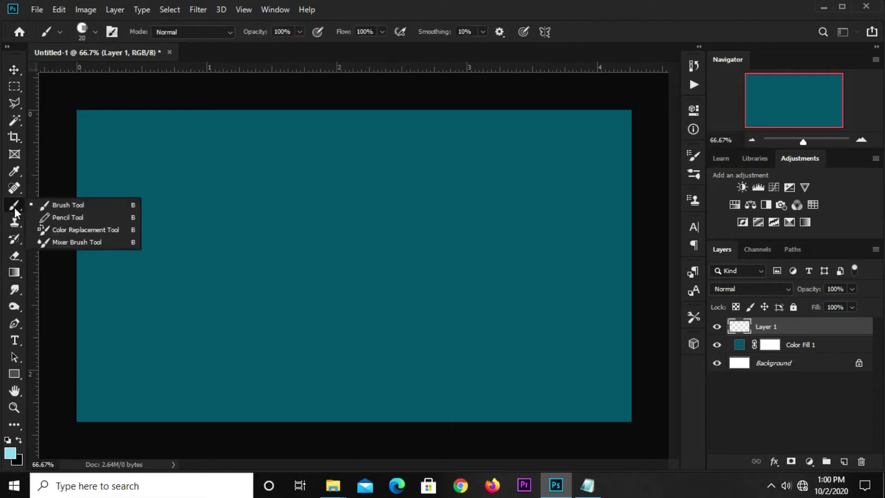
click(57, 209)
click(82, 30)
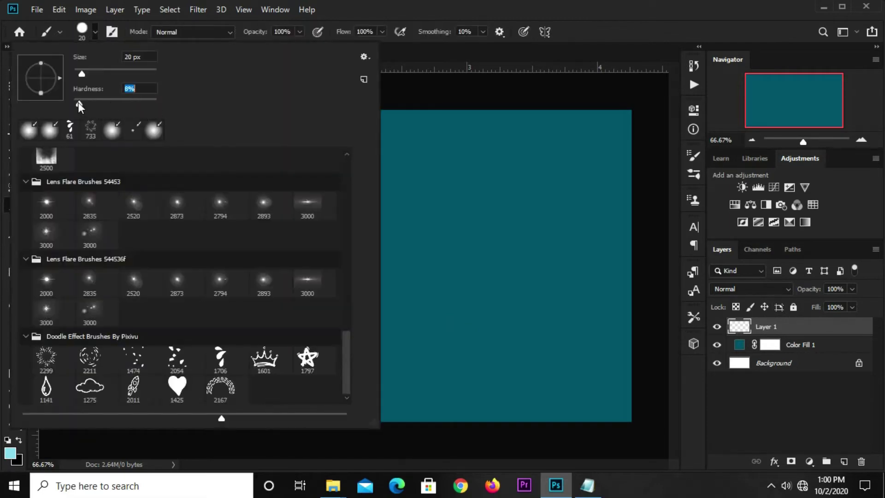
drag(132, 72, 134, 73)
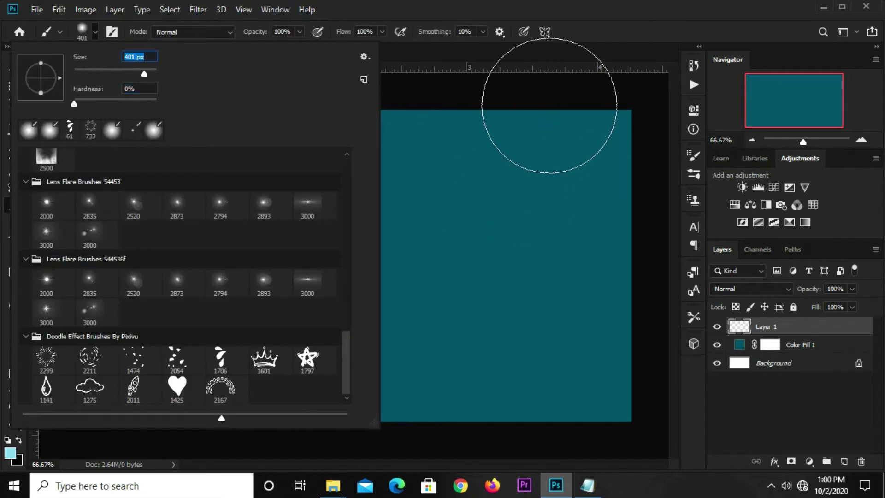
click(596, 43)
key(bracketright)
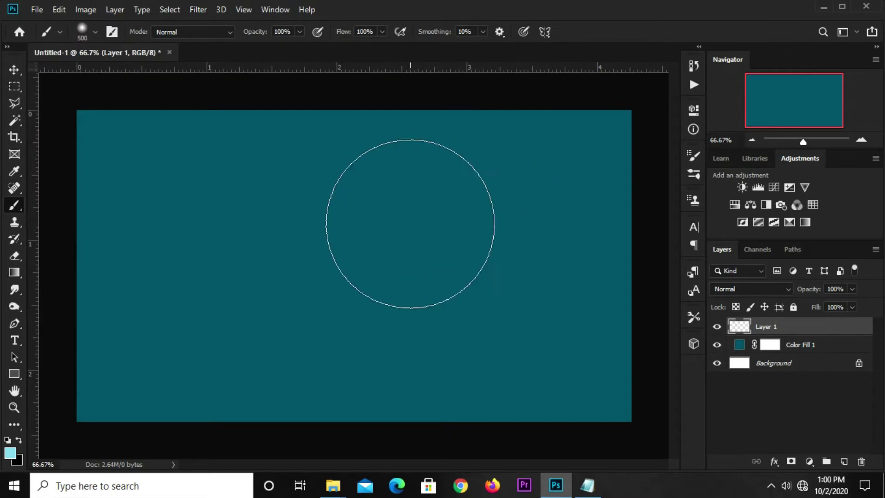
key(bracketright)
key(bracketright)
key(bracketright)
key(bracketright)
key(bracketright)
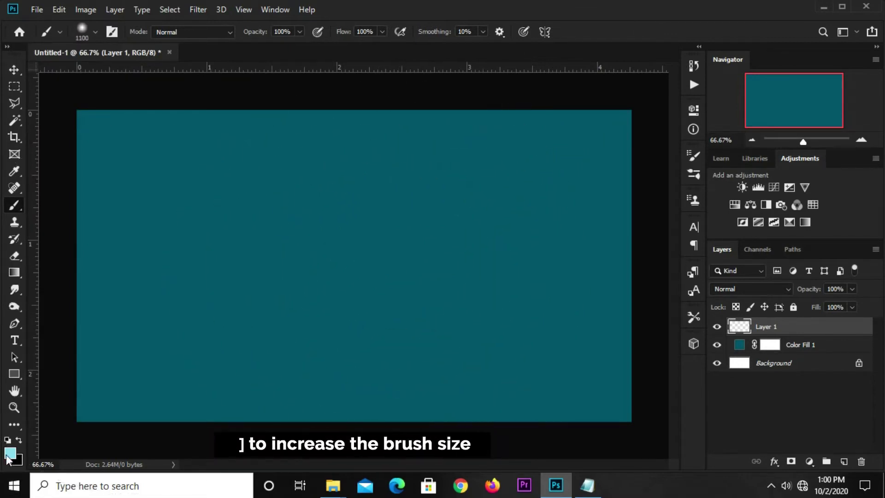
- Paint a light-cyan 83cedf glow at the canvas centre and blend it in Overlay mode
click(9, 454)
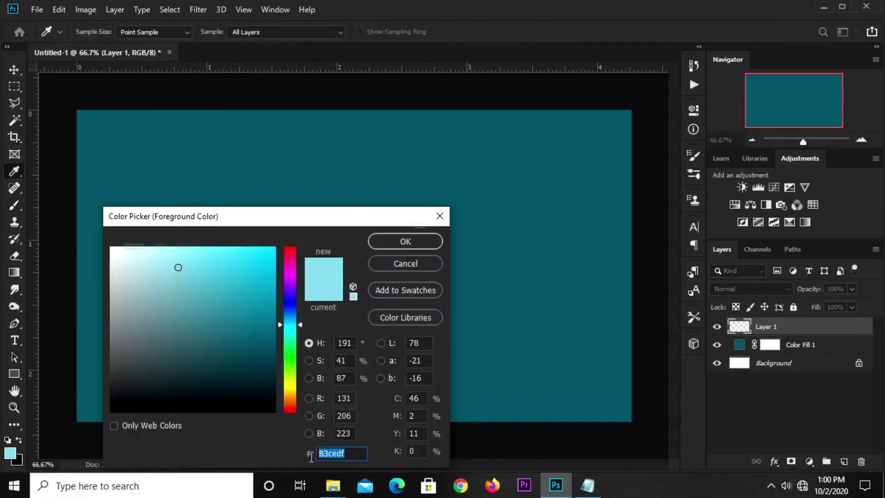
click(396, 242)
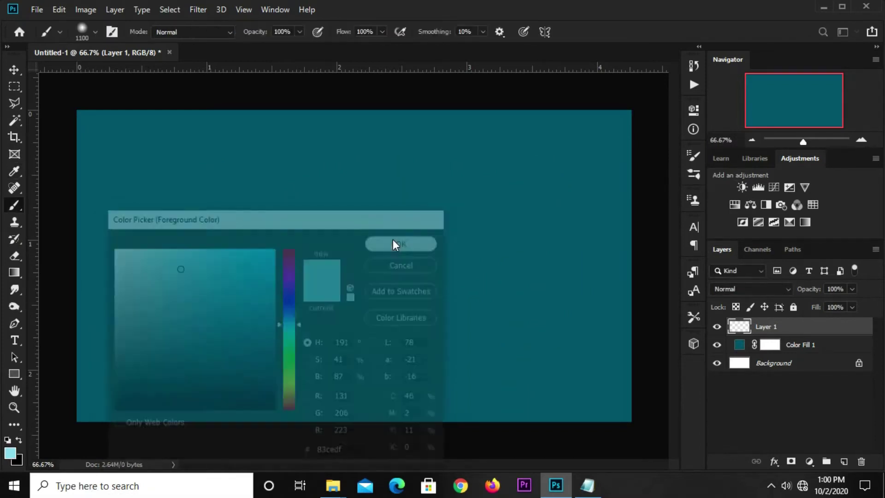
click(406, 267)
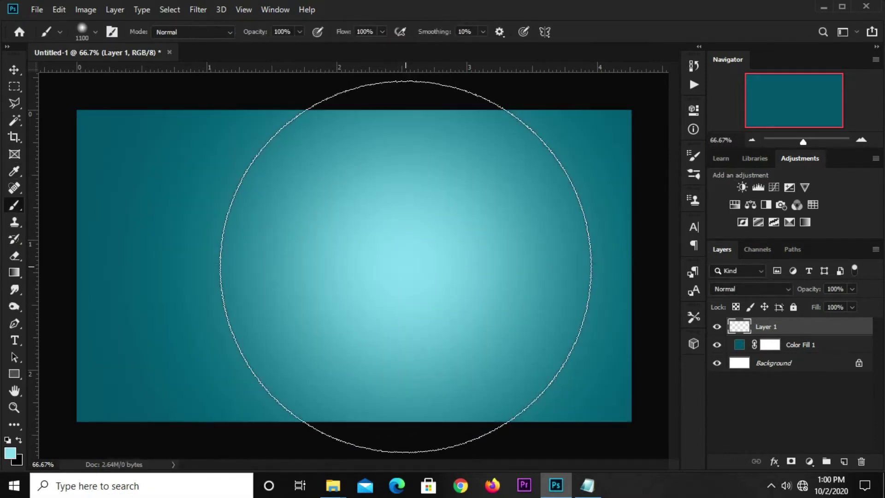
key(v)
click(754, 291)
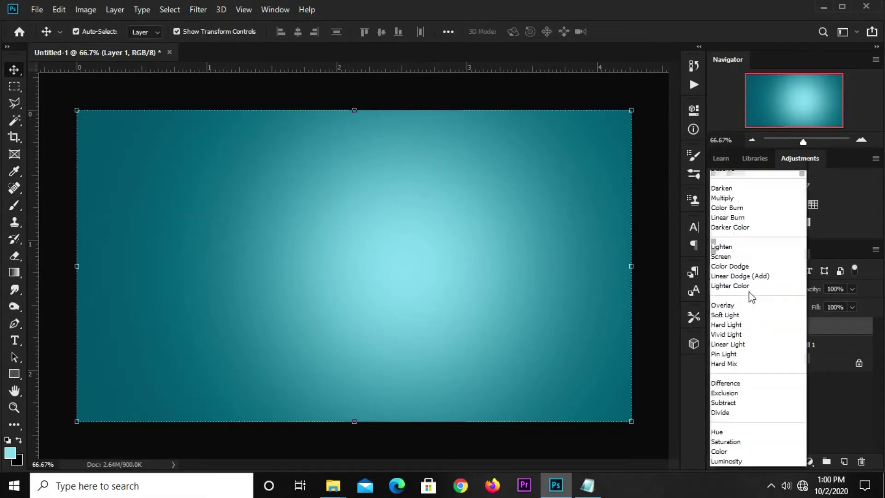
click(742, 306)
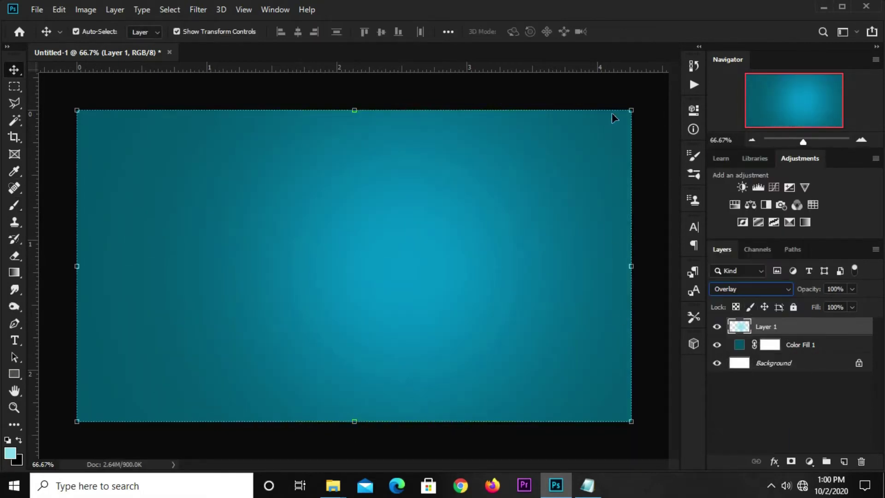
- Add a new empty layer directly above Color Fill 1
click(613, 92)
click(793, 347)
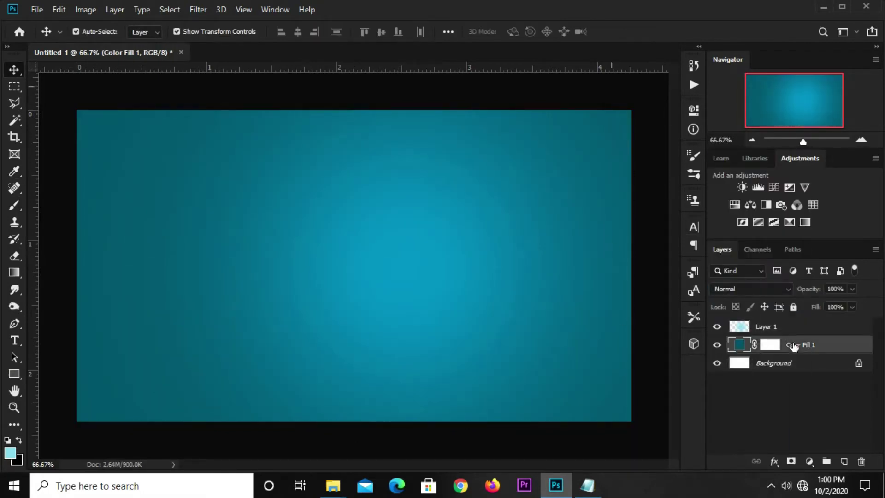
click(843, 461)
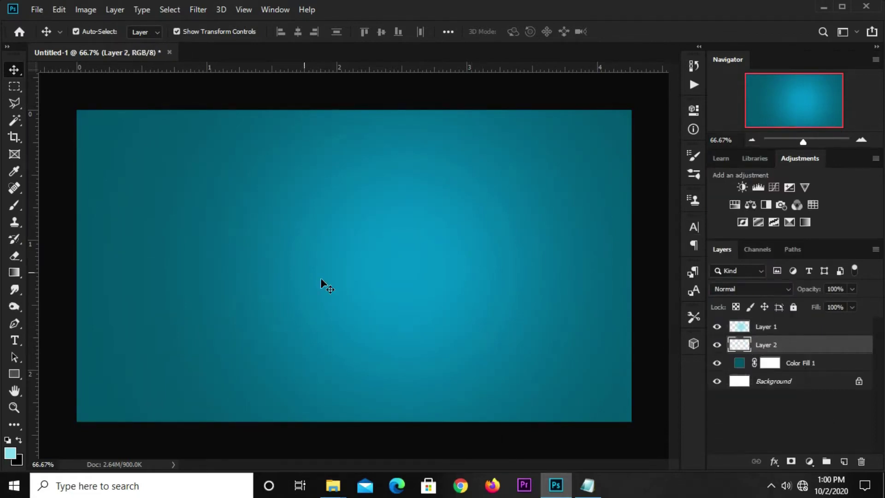
- Select the Brush Tool and resize it to about 400 px
right_click(15, 205)
click(54, 205)
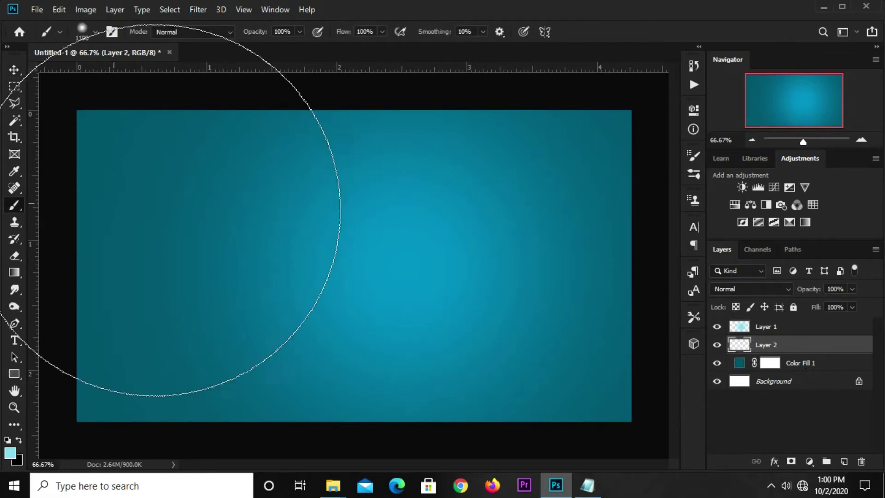
key(bracketleft)
key(bracketleft)
key(bracketleft)
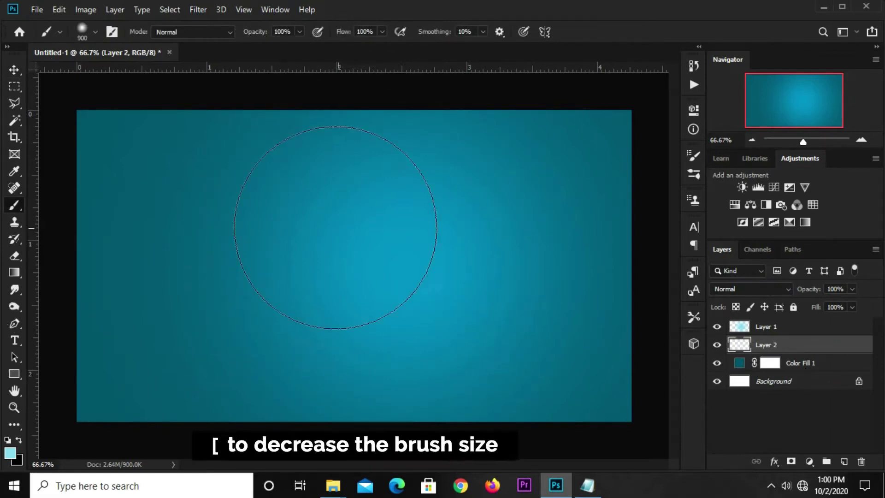
key(bracketleft)
key(bracketleft)
key(bracketleft)
key(bracketright)
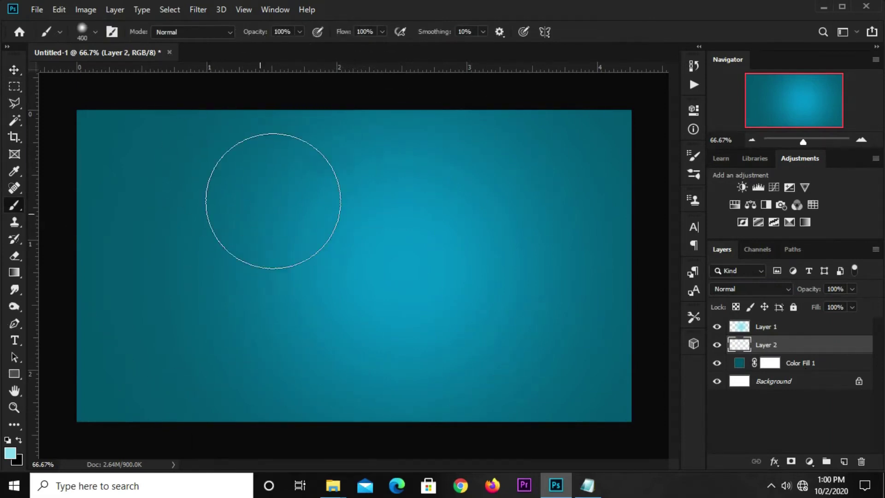
- Set the foreground colour to dark navy 0a2d51 copied from the notes
click(11, 455)
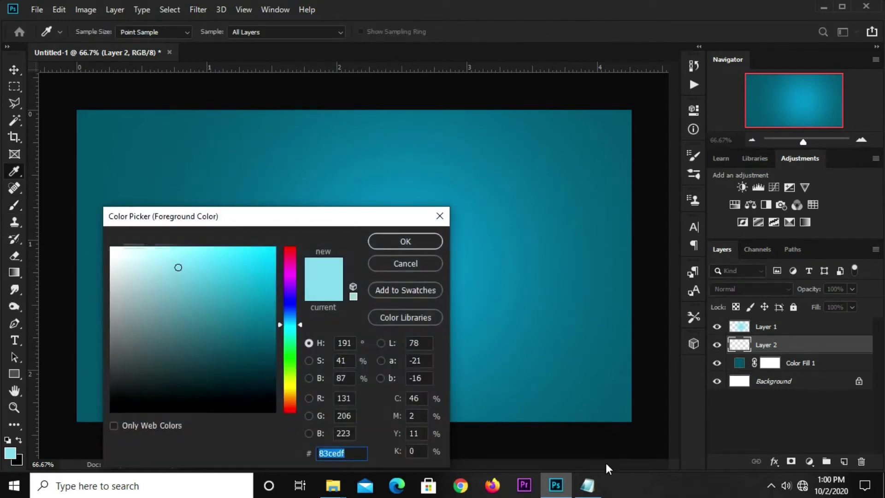
click(587, 485)
drag(492, 217, 463, 215)
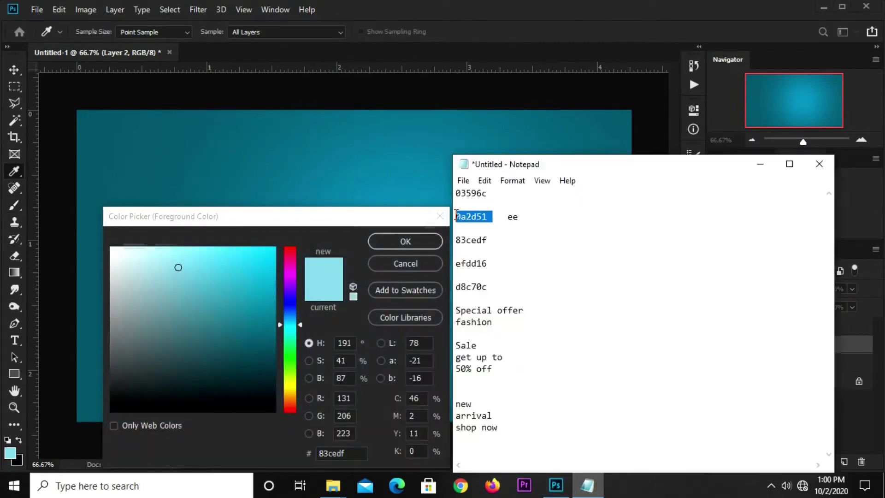
right_click(465, 216)
click(492, 256)
click(353, 459)
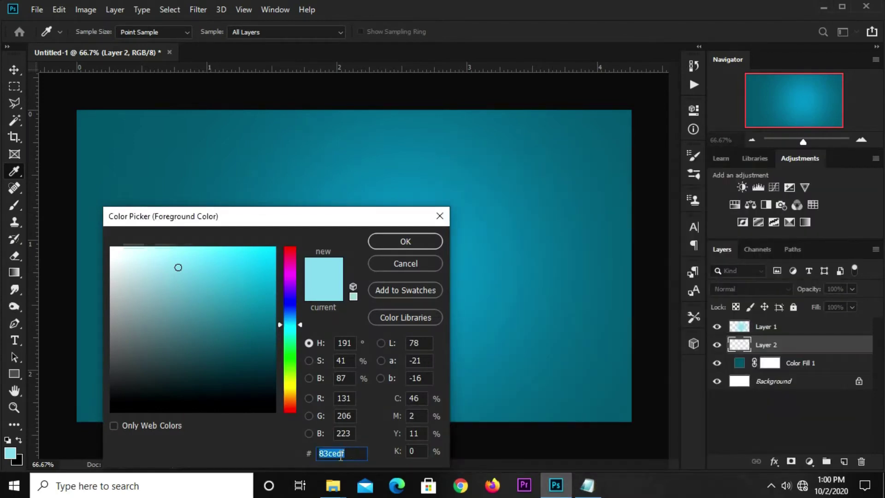
right_click(341, 453)
click(368, 332)
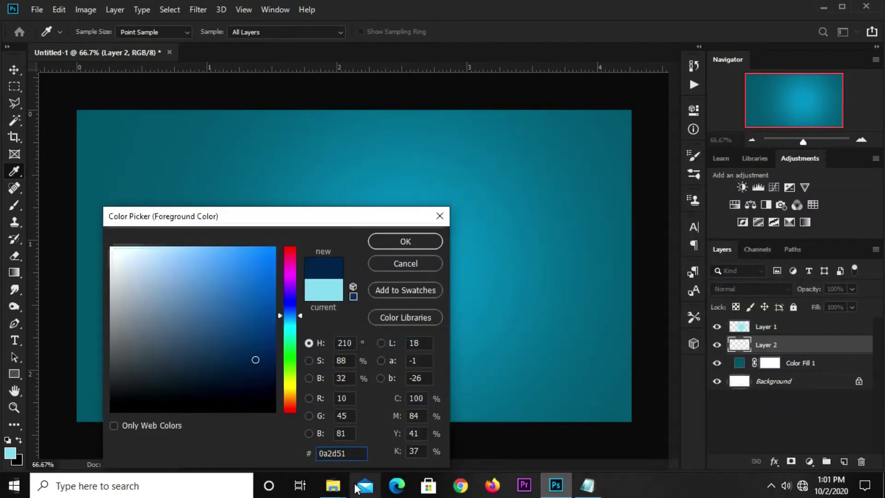
double_click(353, 454)
click(401, 243)
- Paint soft dark strokes along the canvas edges with a 250 px brush at 25% opacity
key(b)
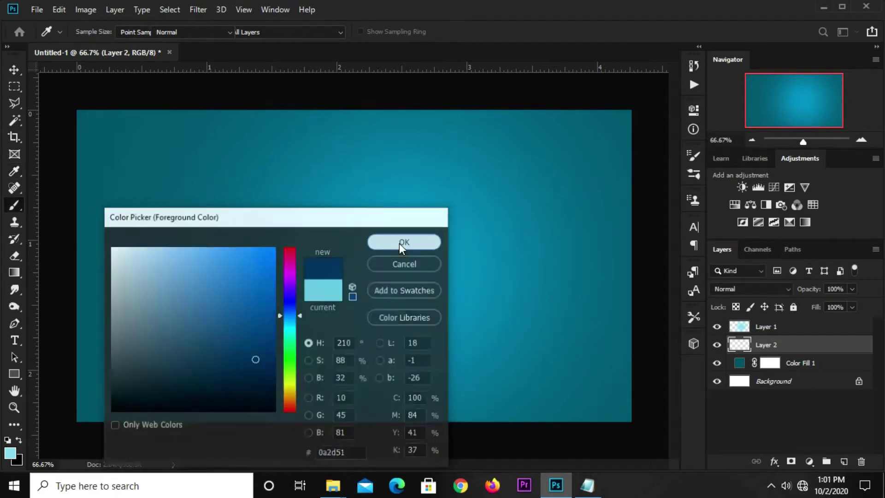
click(299, 32)
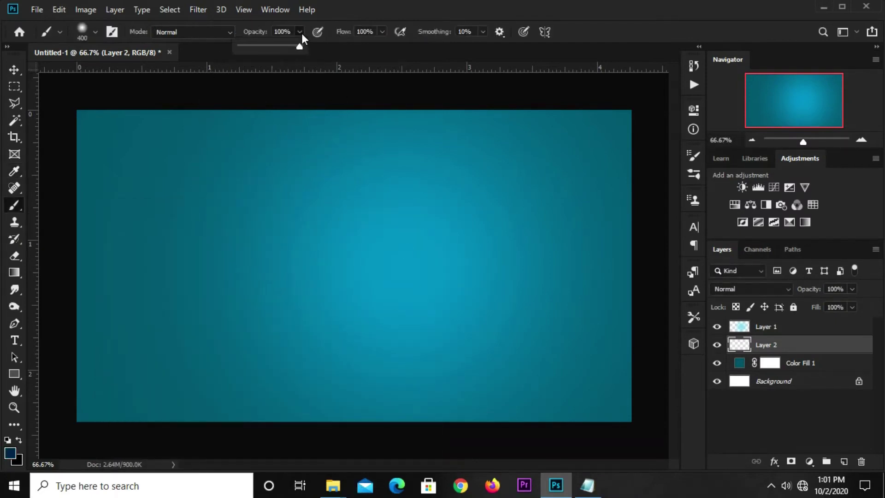
click(255, 45)
key(bracketleft)
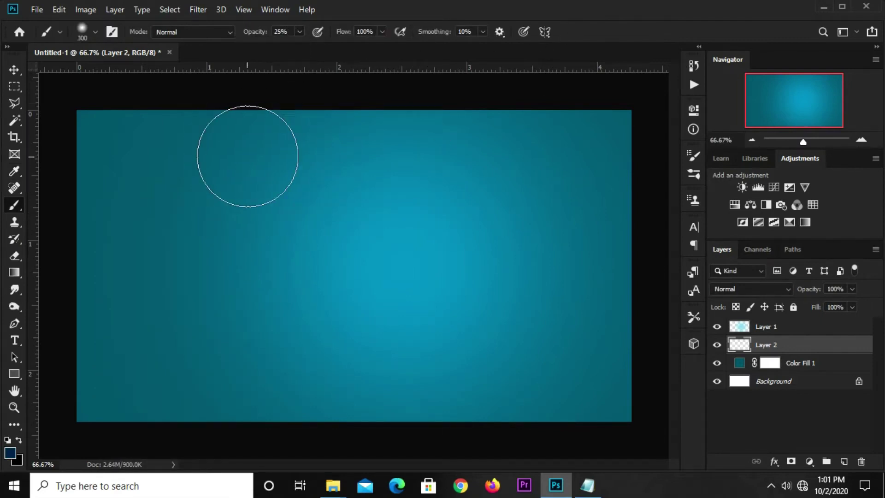
key(bracketleft)
scroll(181, 137, down, 1)
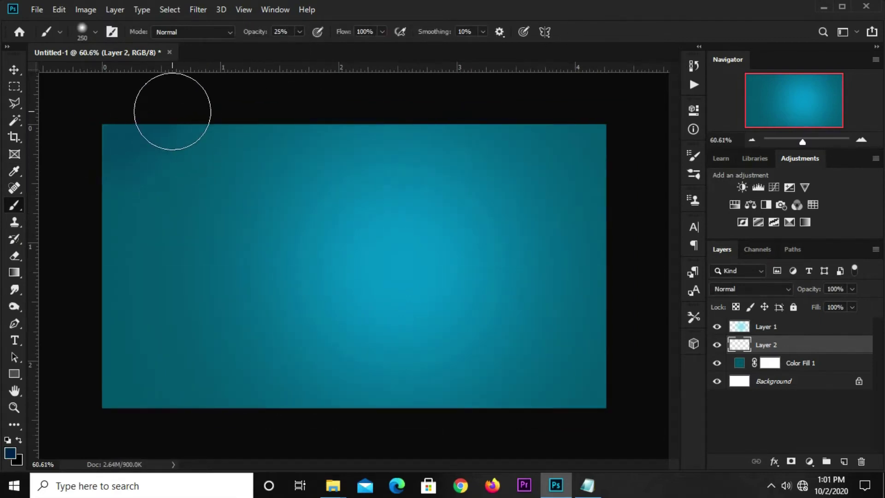
mouse_move(171, 109)
mouse_down()
mouse_move(618, 109)
mouse_move(386, 405)
mouse_move(87, 298)
mouse_move(103, 343)
mouse_move(101, 144)
mouse_move(488, 127)
mouse_move(624, 236)
mouse_move(476, 407)
mouse_move(321, 402)
mouse_move(205, 385)
mouse_move(152, 409)
mouse_move(570, 401)
mouse_move(618, 300)
mouse_move(507, 138)
mouse_move(152, 128)
mouse_move(177, 122)
mouse_up()
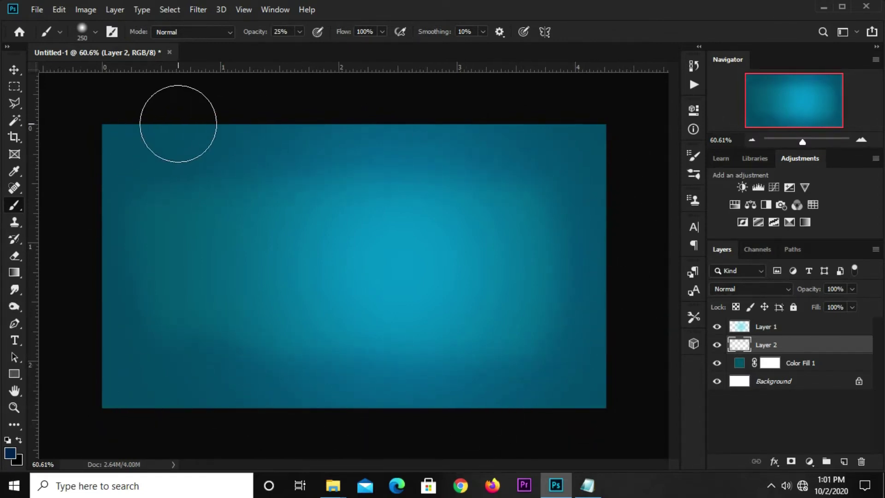
key(v)
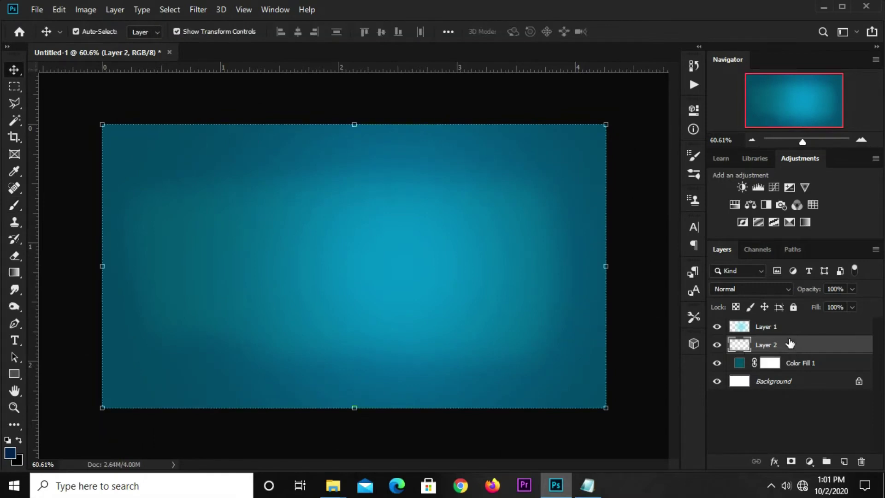
- Add a Curves adjustment above Layer 2 with the midpoint pulled down to darken
click(766, 439)
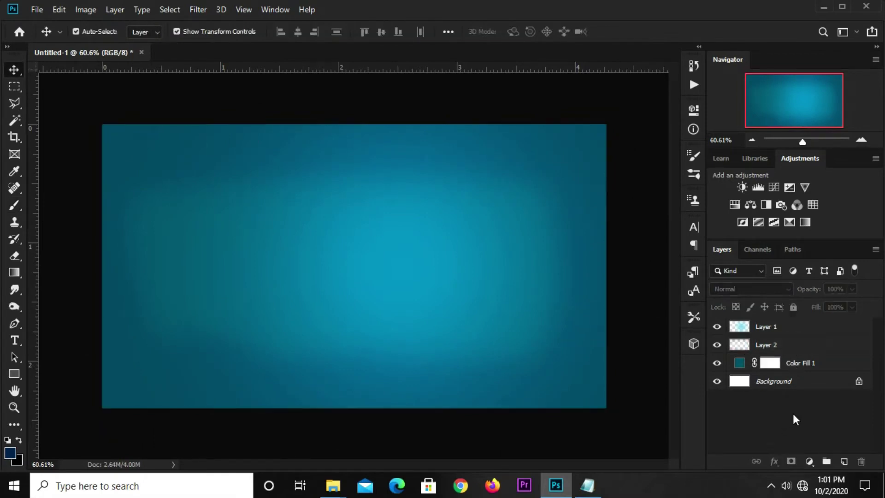
click(797, 368)
click(792, 352)
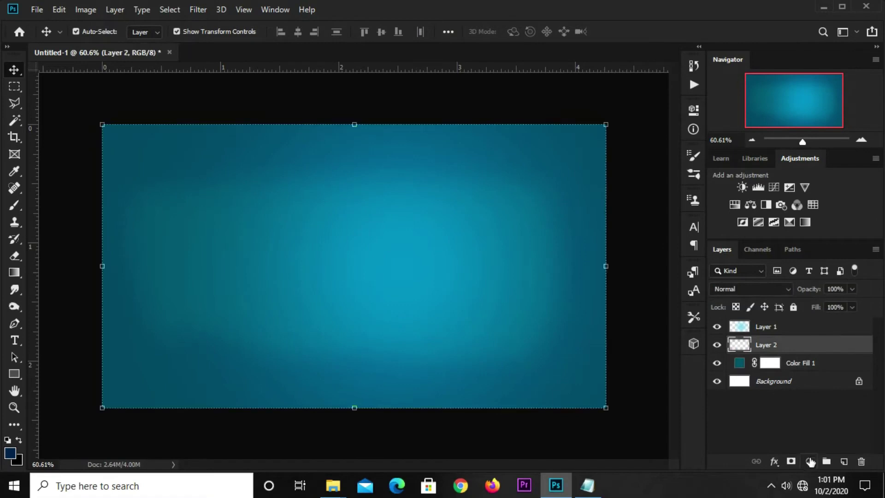
click(809, 460)
click(808, 294)
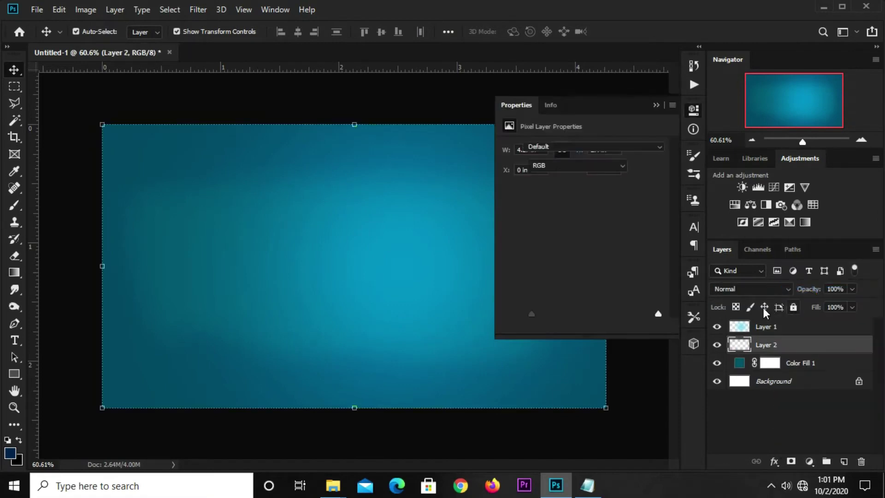
click(572, 262)
drag(576, 264, 578, 268)
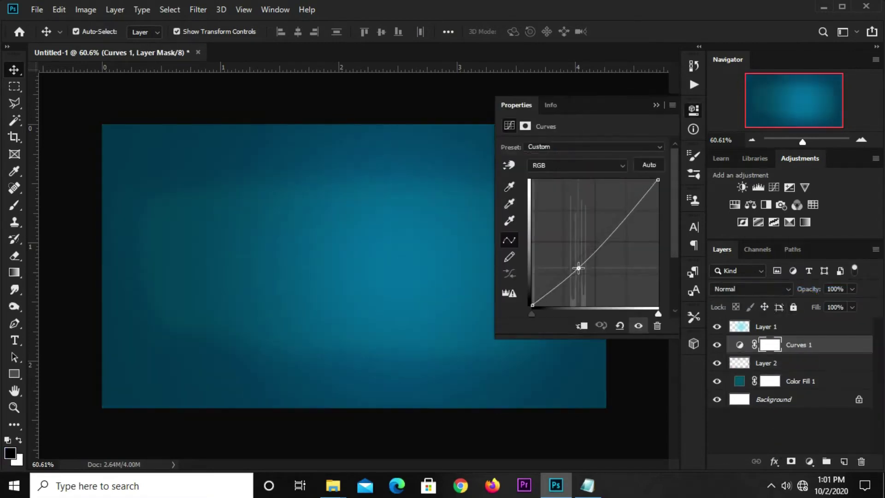
- Set the Curves 1 layer to Overlay blending at 39% opacity
click(656, 105)
click(751, 293)
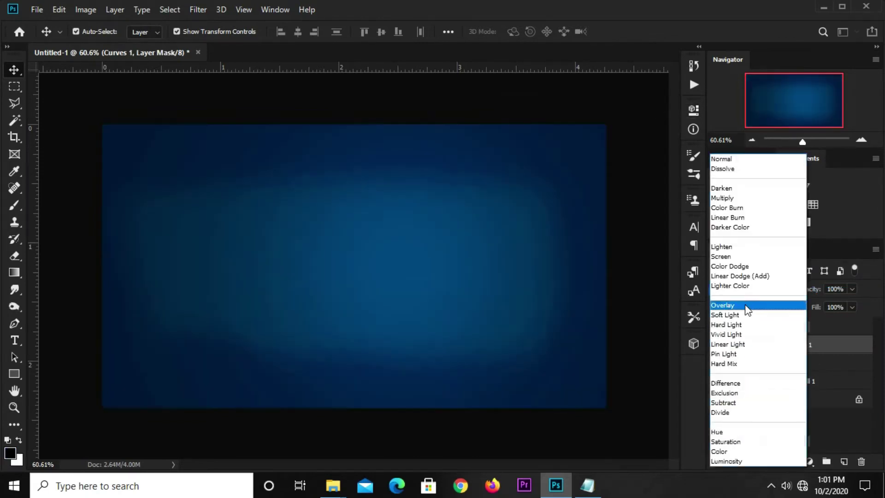
click(738, 305)
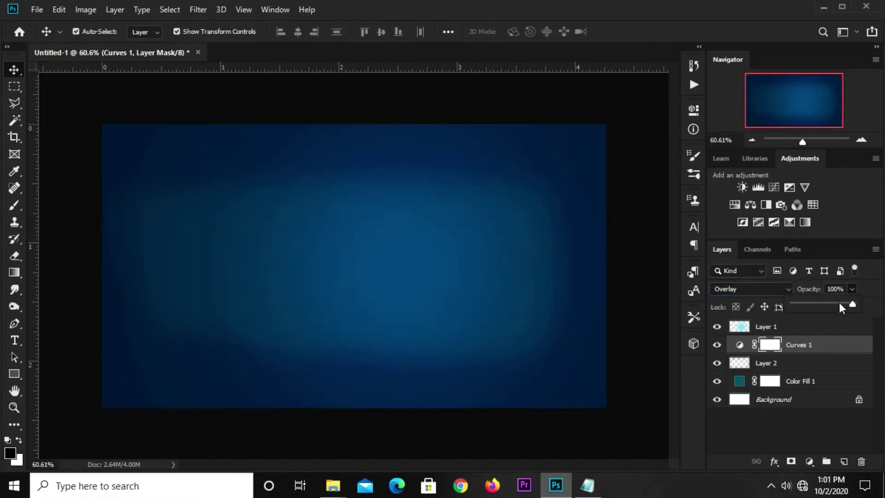
drag(839, 304, 821, 302)
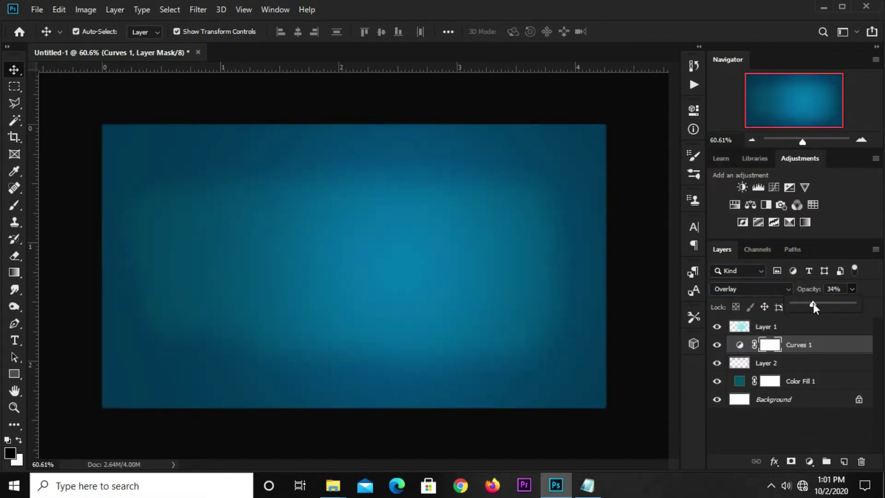
drag(813, 305, 816, 304)
click(316, 265)
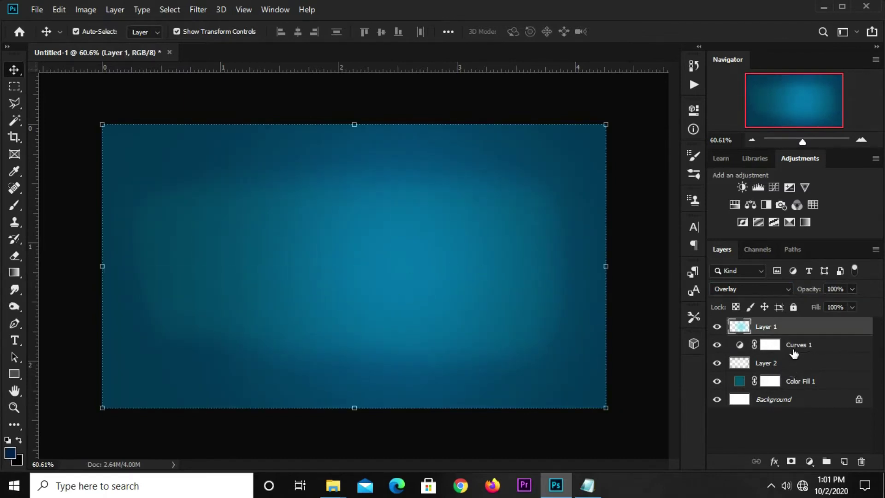
- Free-transform the Layer 1 glow to about 141% and commit the new size
click(628, 389)
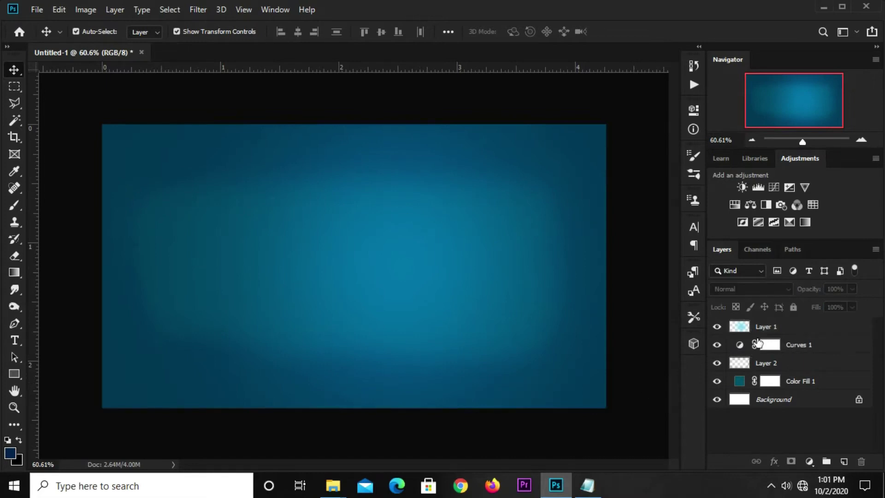
key(ctrl+z)
drag(354, 125, 362, 99)
scroll(385, 143, down, 2)
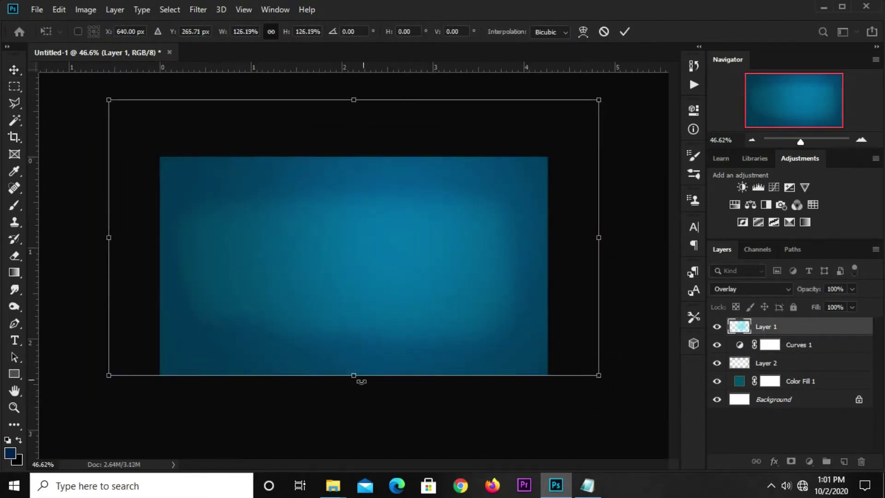
drag(364, 383, 363, 416)
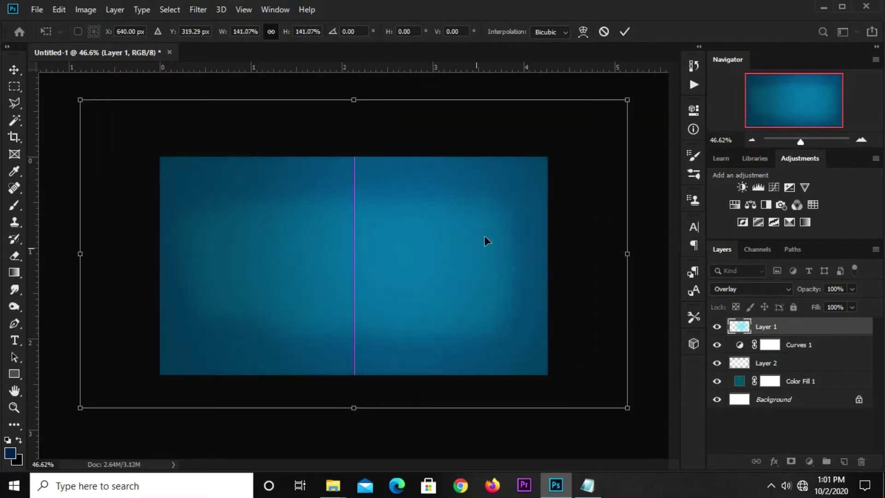
click(620, 33)
click(482, 131)
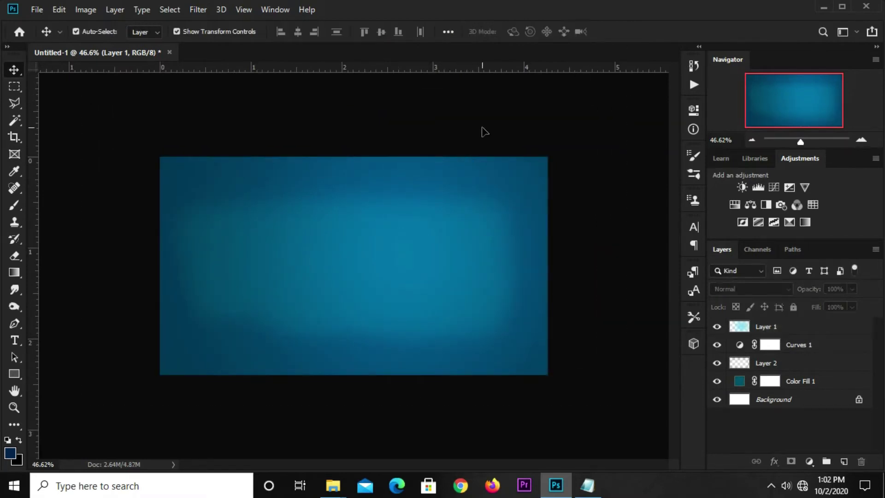
scroll(436, 170, up, 3)
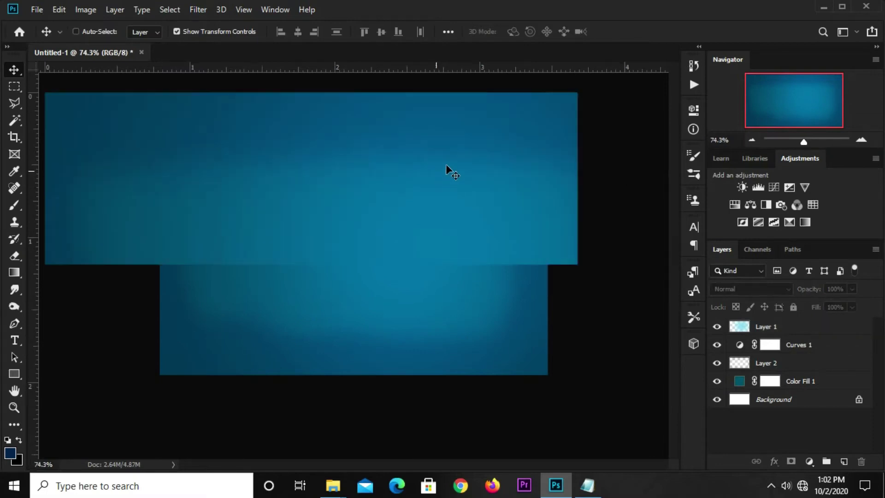
scroll(446, 163, down, 1)
scroll(446, 163, down, 1)
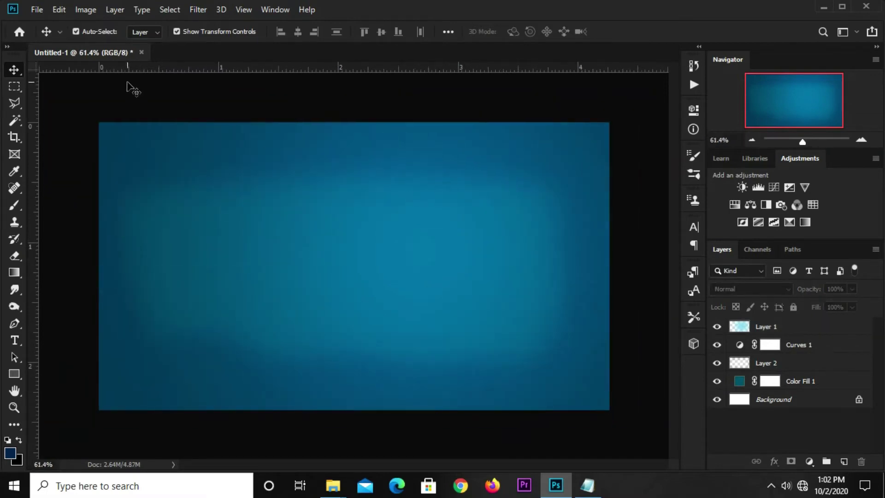
- Copy the woman image from fashion files.psd and paste it into the banner
click(39, 13)
mouse_move(61, 86)
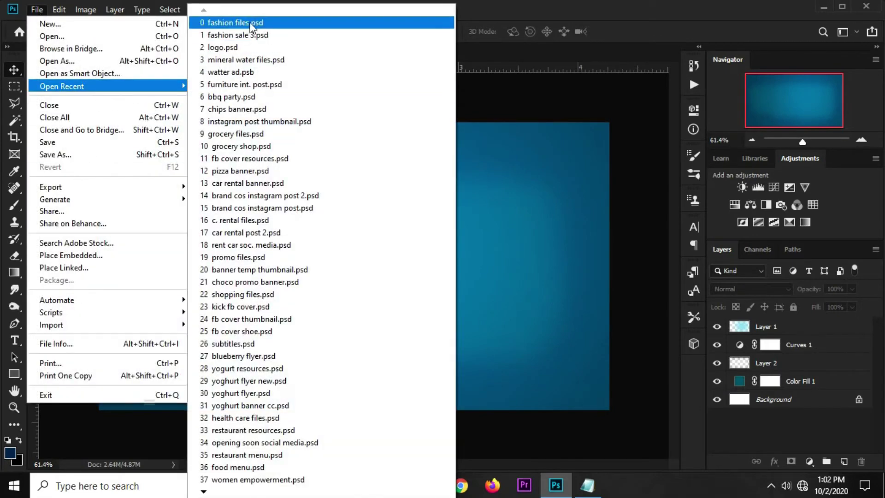
click(248, 24)
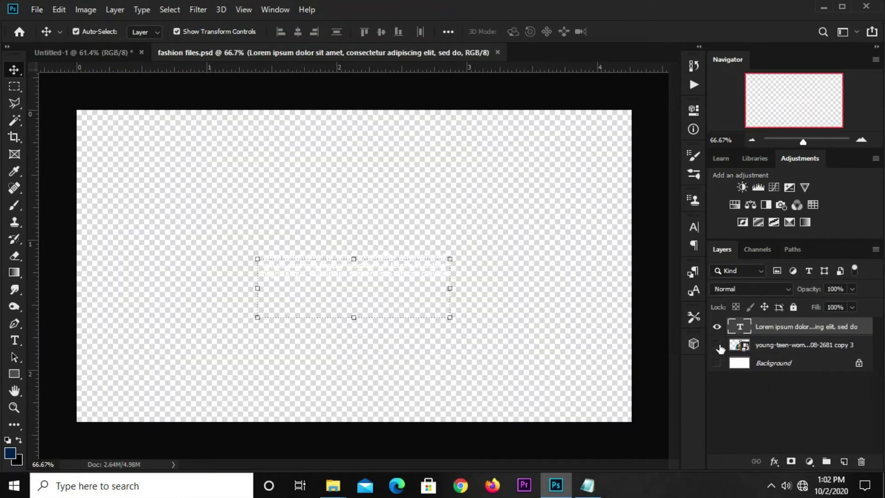
click(397, 186)
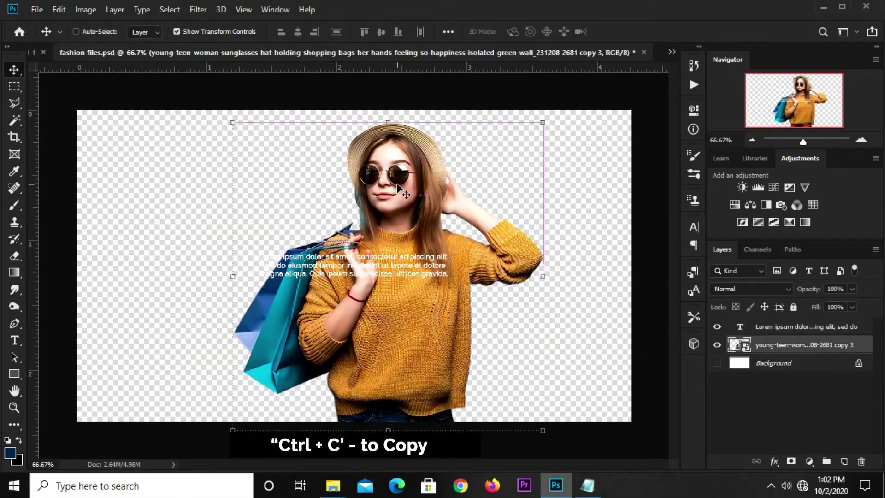
key(ctrl+c)
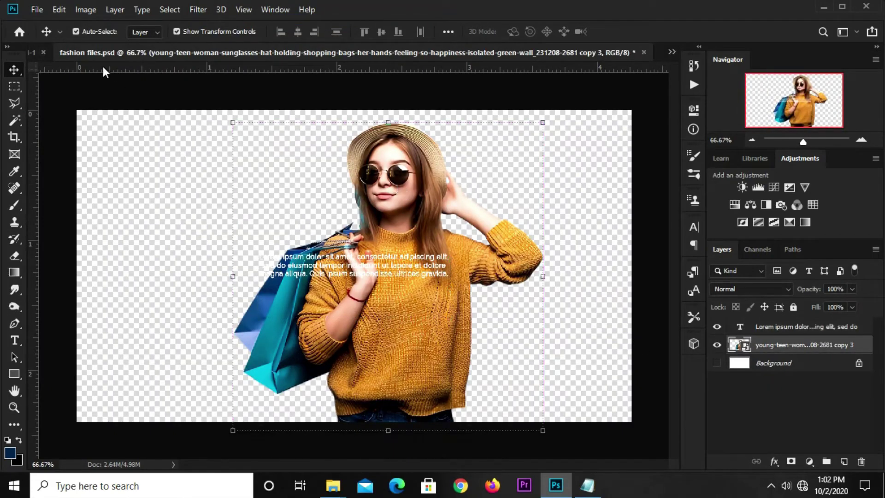
click(74, 54)
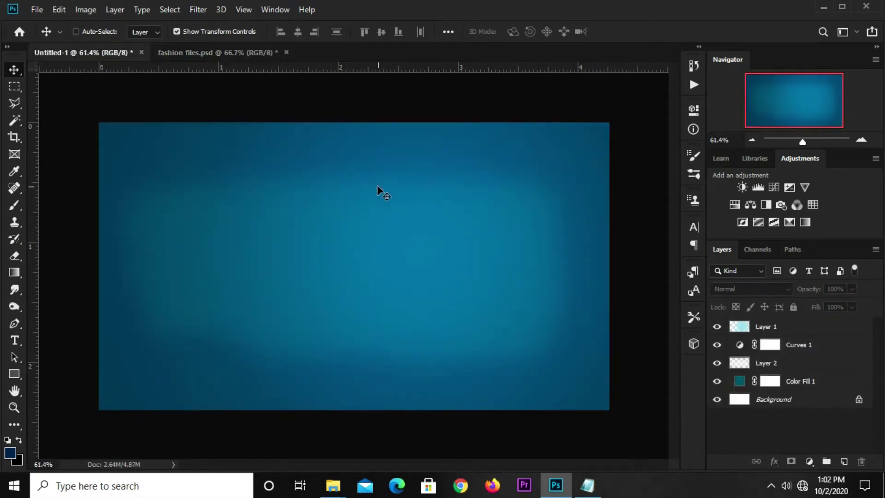
key(ctrl+v)
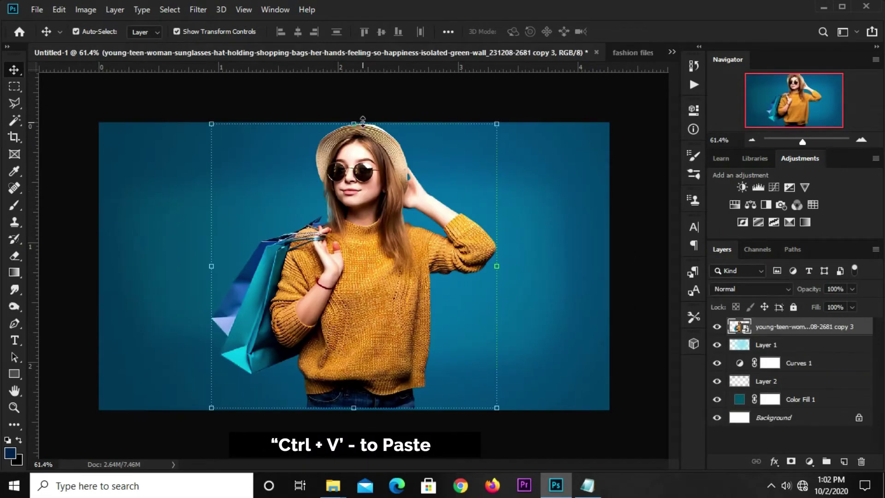
- Transform the model photo to about 108% and place it right of centre
key(ctrl+t)
drag(352, 213, 455, 226)
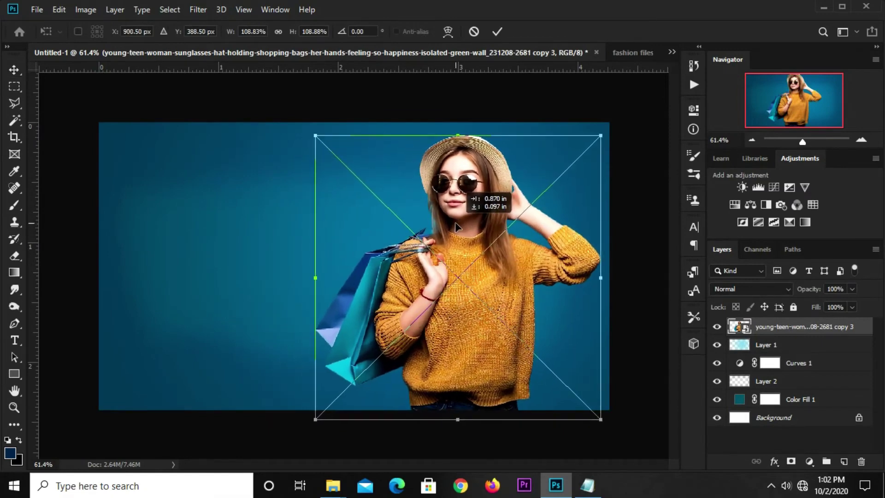
drag(316, 135, 318, 137)
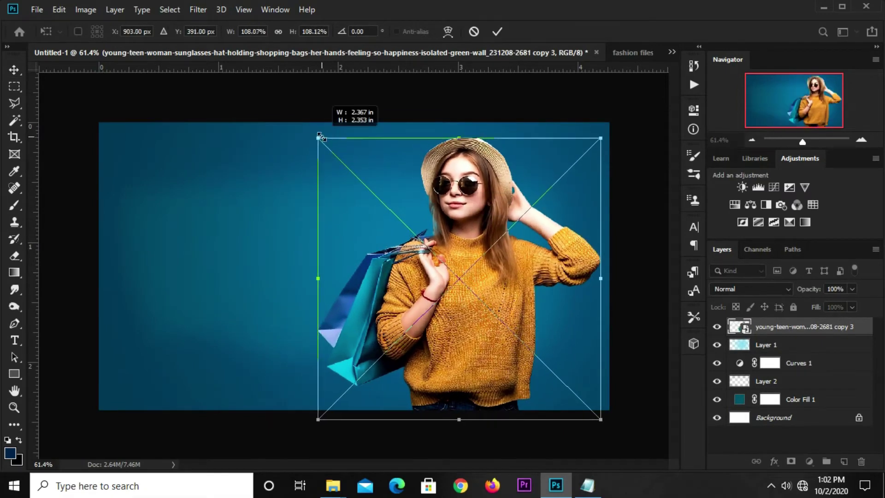
click(493, 31)
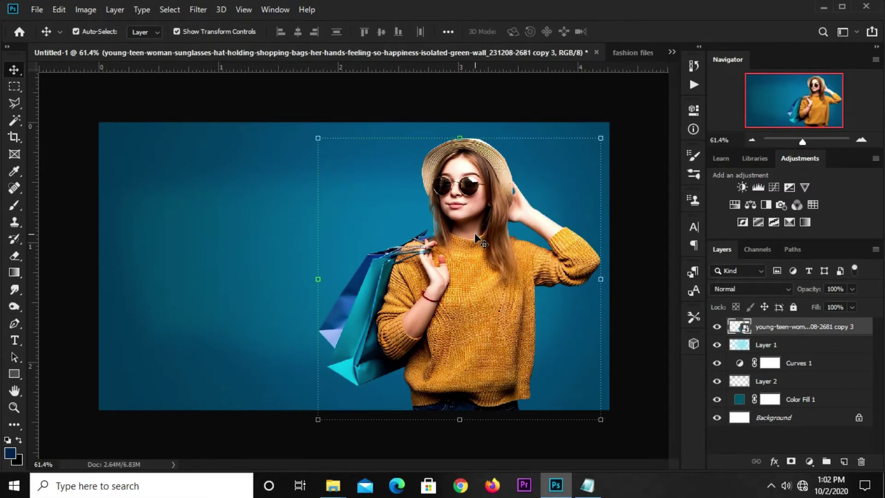
drag(474, 233, 472, 231)
click(502, 101)
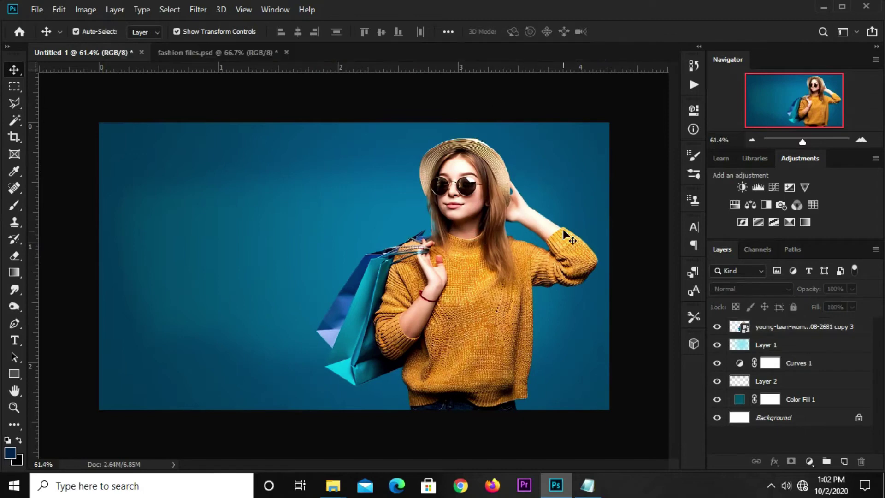
- Lower Layer 2's opacity to 76%
click(795, 380)
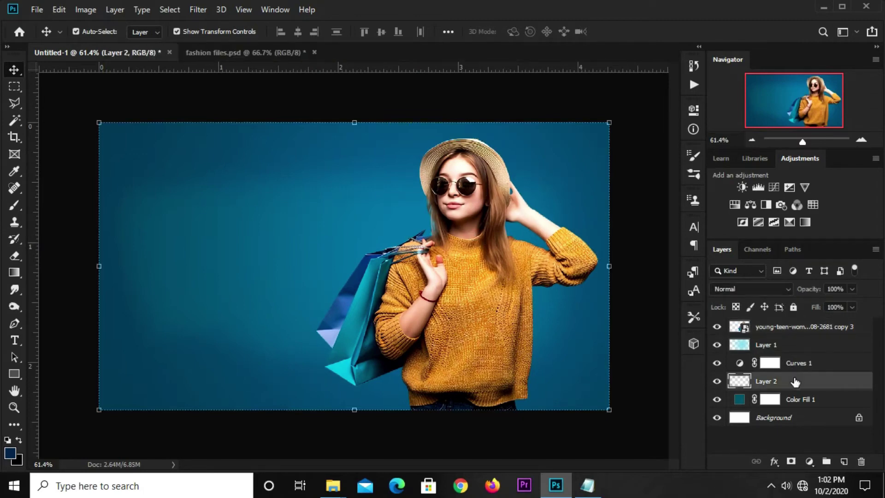
click(851, 289)
drag(842, 307, 838, 306)
click(631, 415)
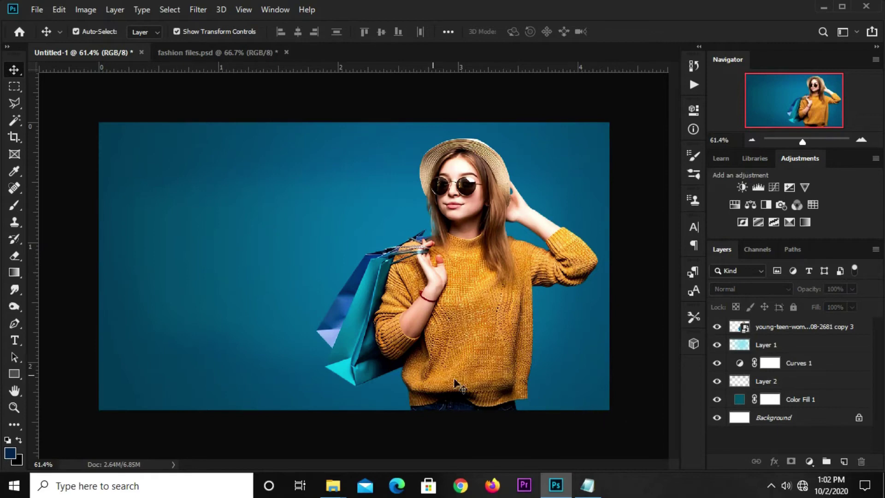
- Drag two vertical guides from the ruler: one near the left edge, one left of the model
drag(32, 383, 129, 383)
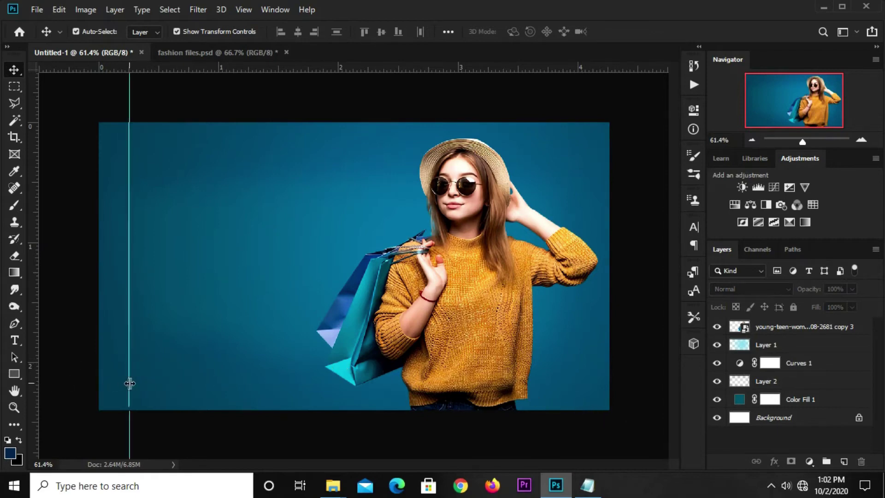
drag(29, 388, 315, 395)
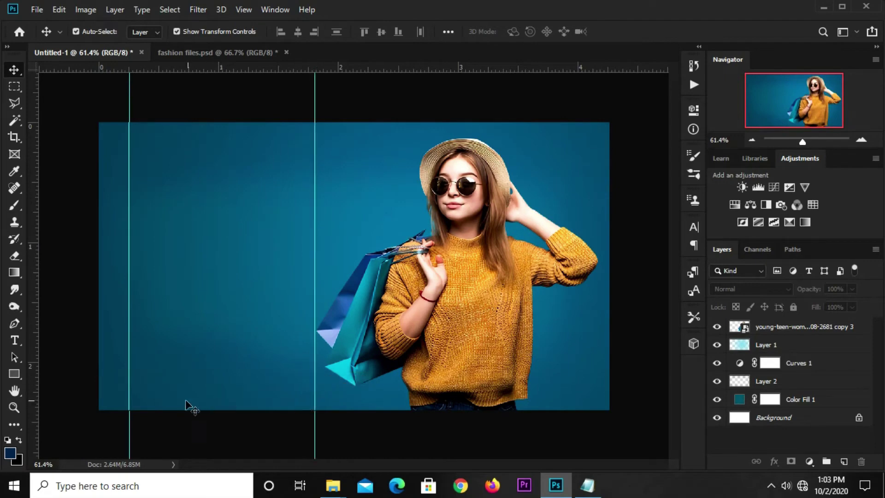
click(17, 343)
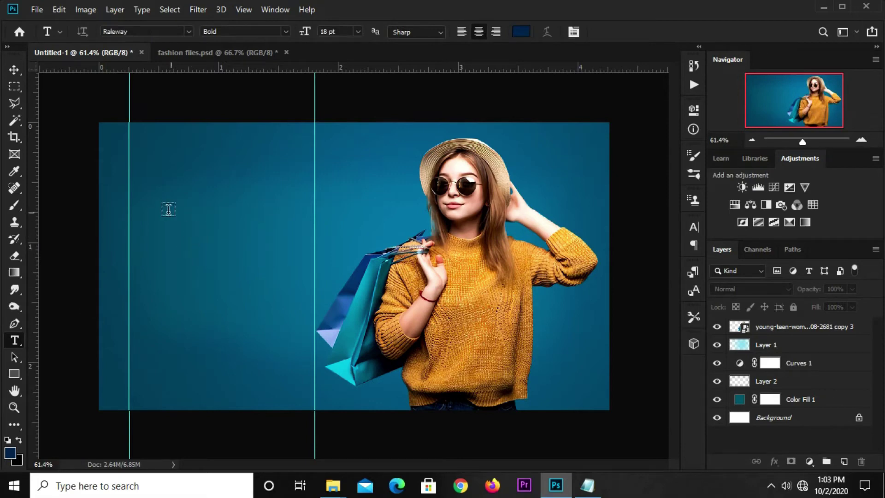
- Start a text box in the upper left and copy 'Special offer' from the notes
click(168, 209)
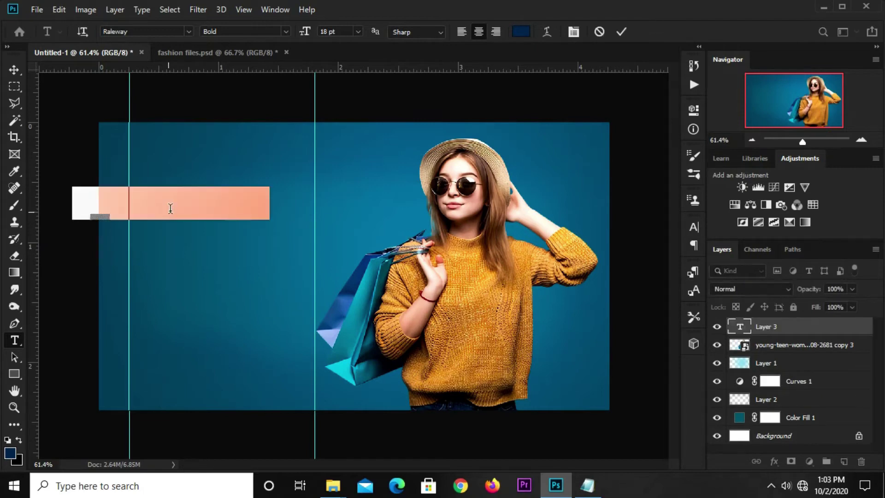
click(587, 484)
drag(530, 309, 455, 310)
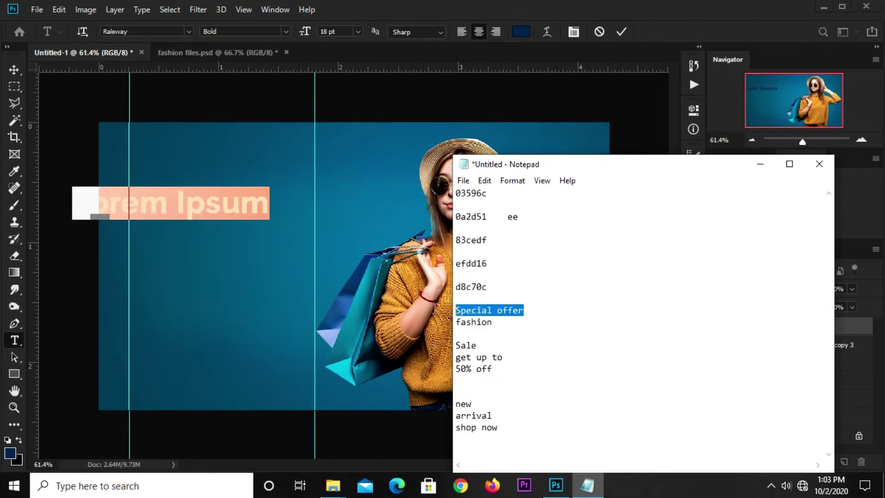
right_click(487, 311)
click(516, 157)
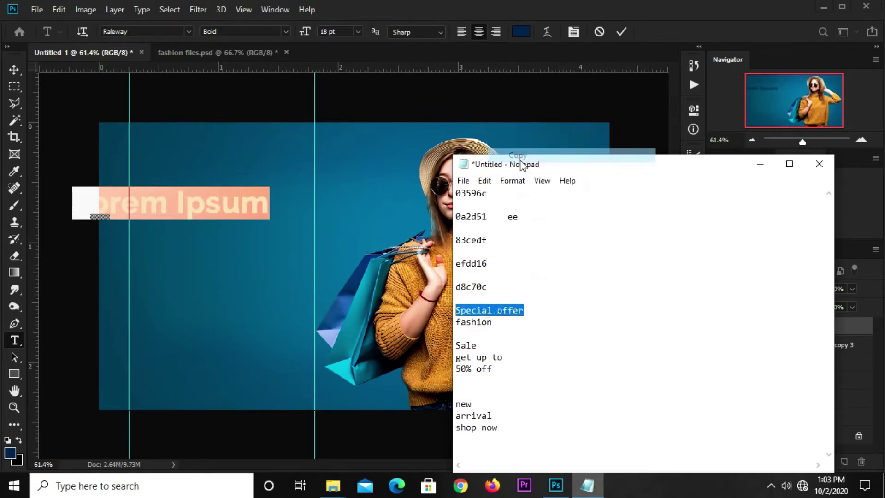
click(612, 44)
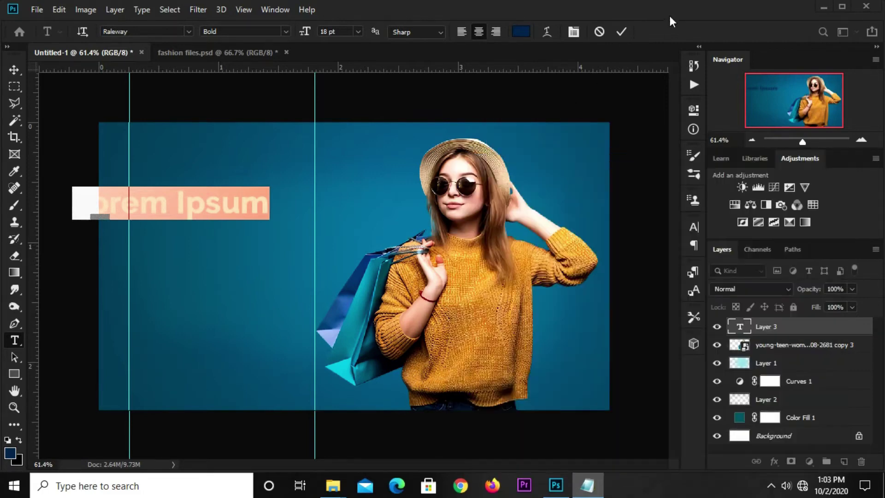
- Replace the placeholder with 'Special offer', commit it, and align it to the left guide
click(210, 201)
key(ctrl+a)
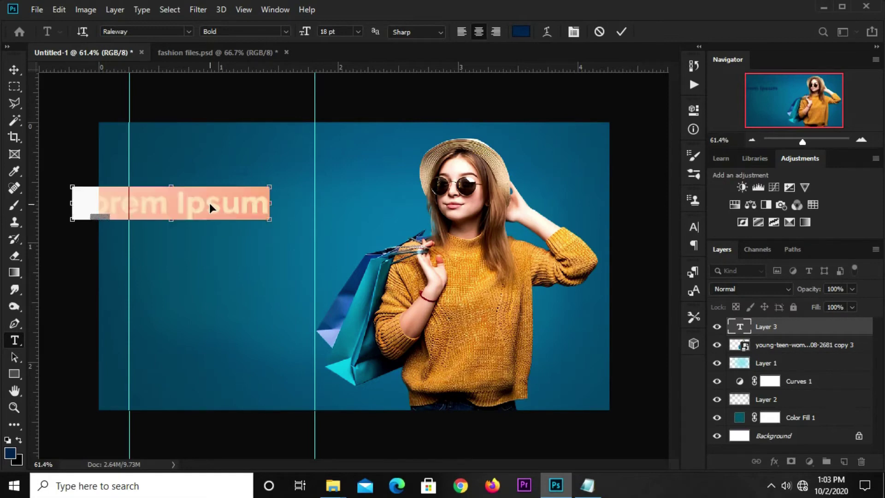
key(ctrl+v)
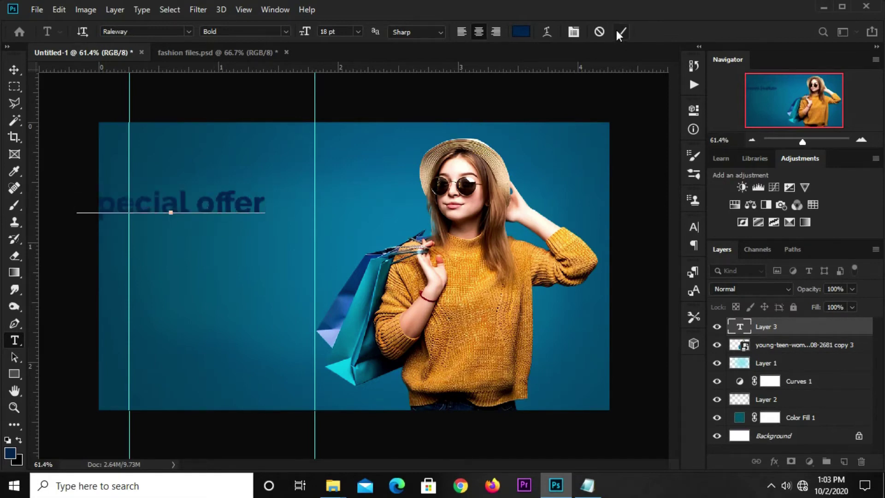
click(617, 31)
key(v)
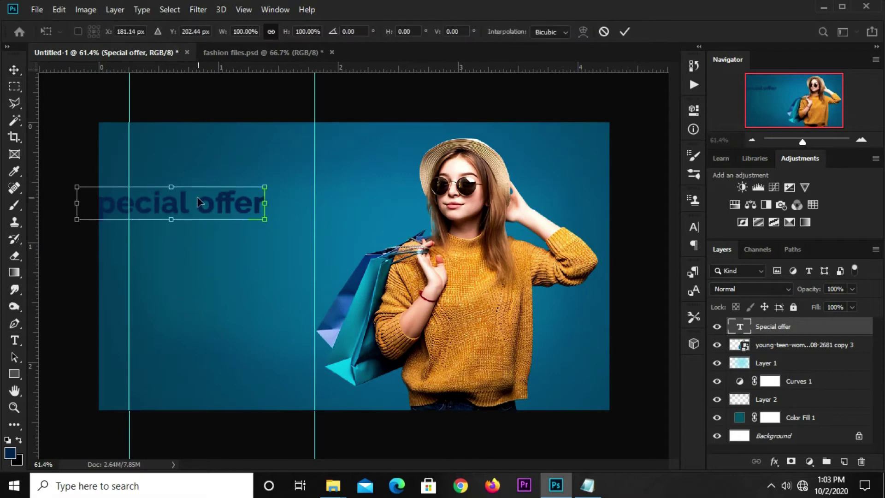
drag(203, 205, 253, 181)
key(Return)
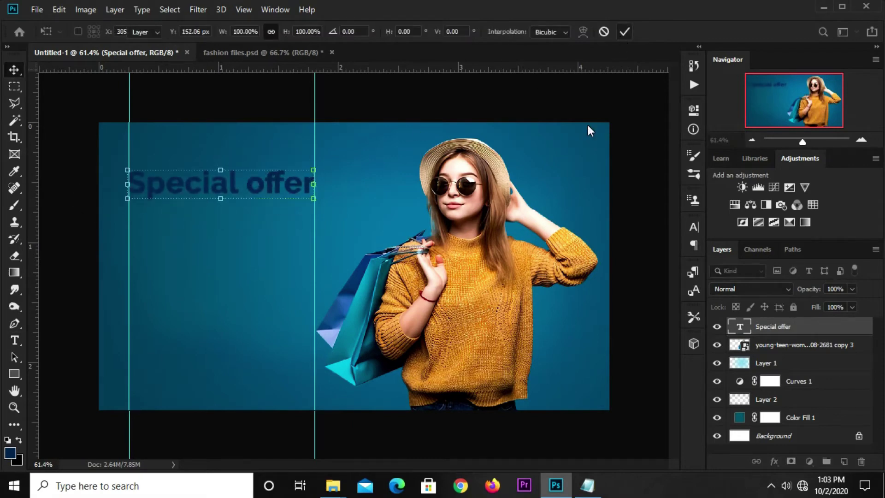
click(691, 227)
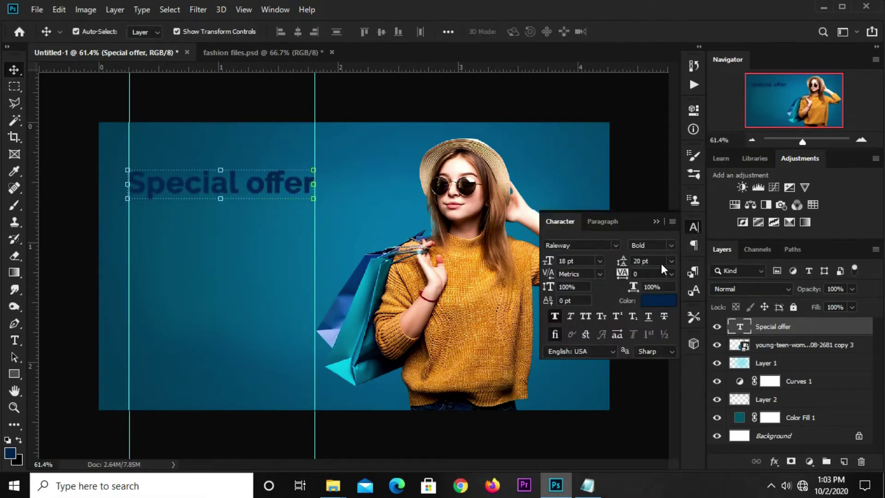
- Set the Special offer text colour to yellow d8c70c copied from the notes
click(659, 300)
click(588, 485)
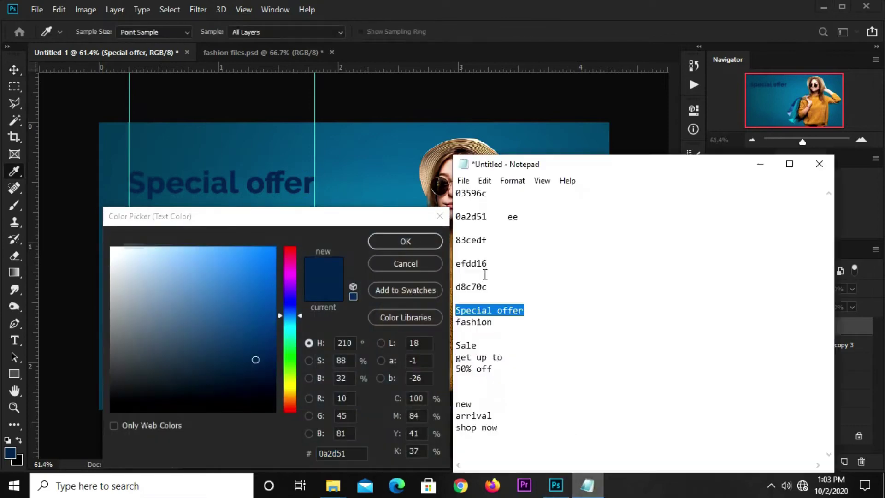
click(541, 240)
drag(498, 287, 455, 286)
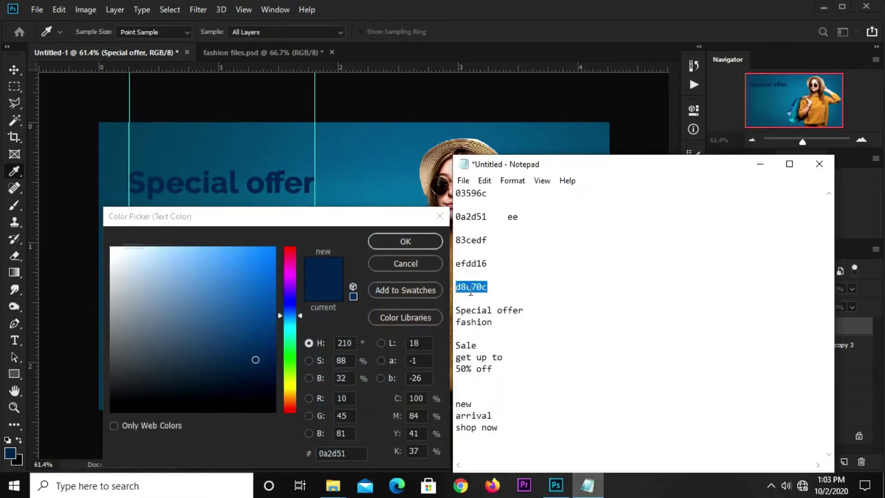
right_click(469, 290)
click(502, 134)
click(362, 454)
right_click(350, 454)
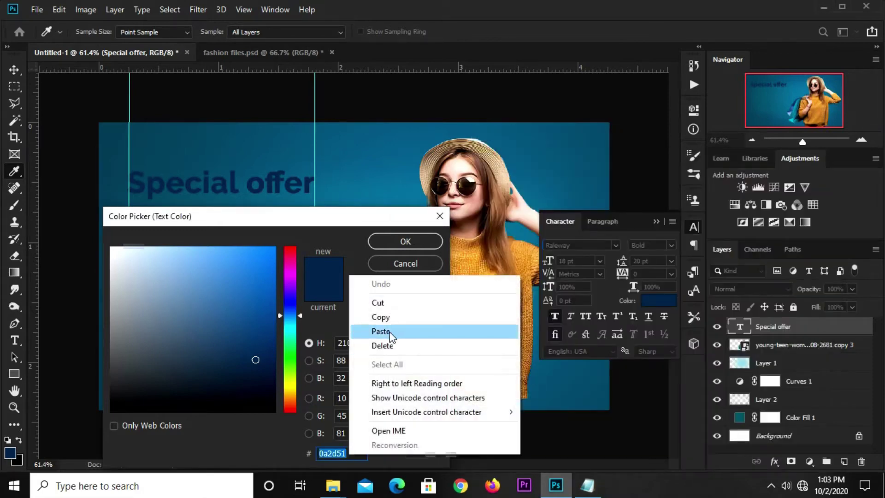
click(393, 332)
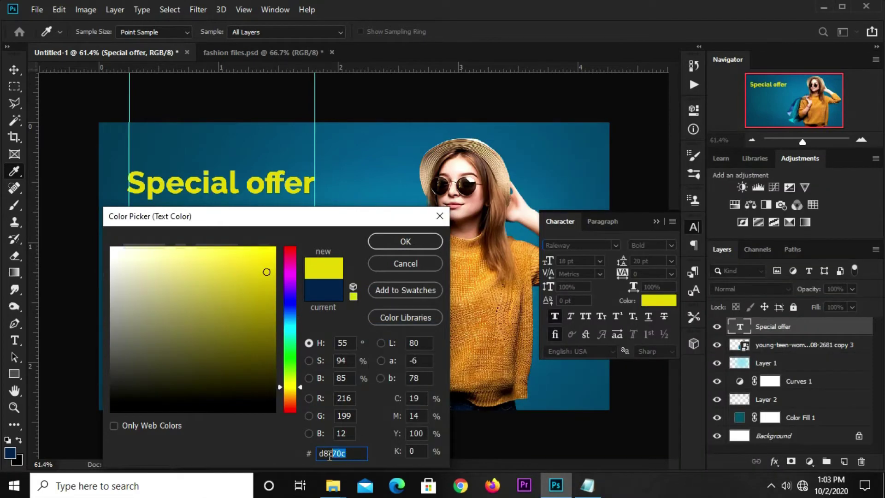
click(415, 242)
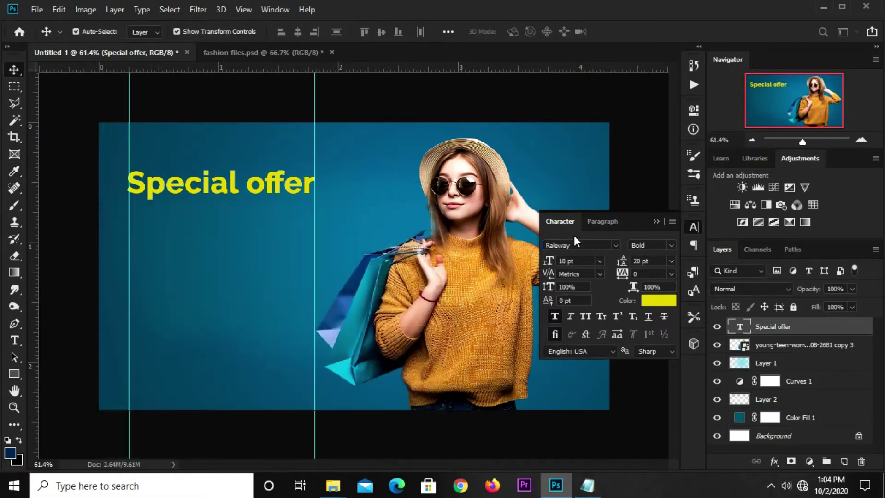
- Set the text to Aliquam font, All Caps, at 8 pt
click(613, 244)
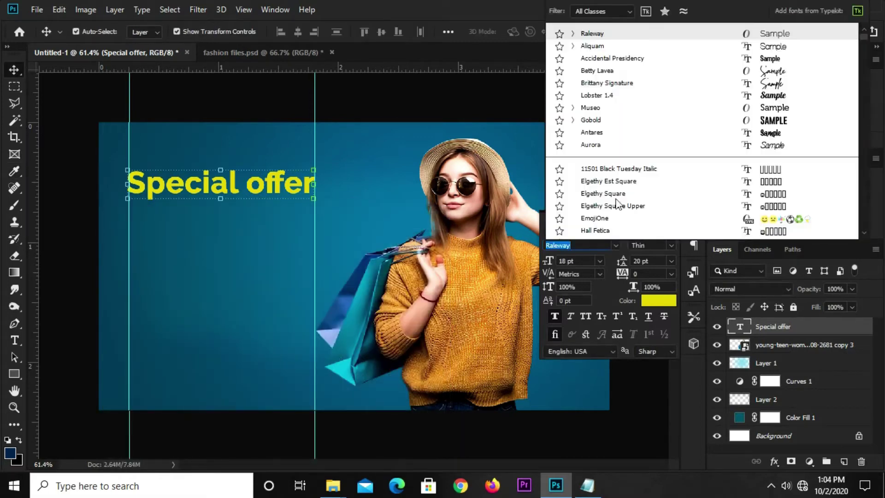
click(594, 47)
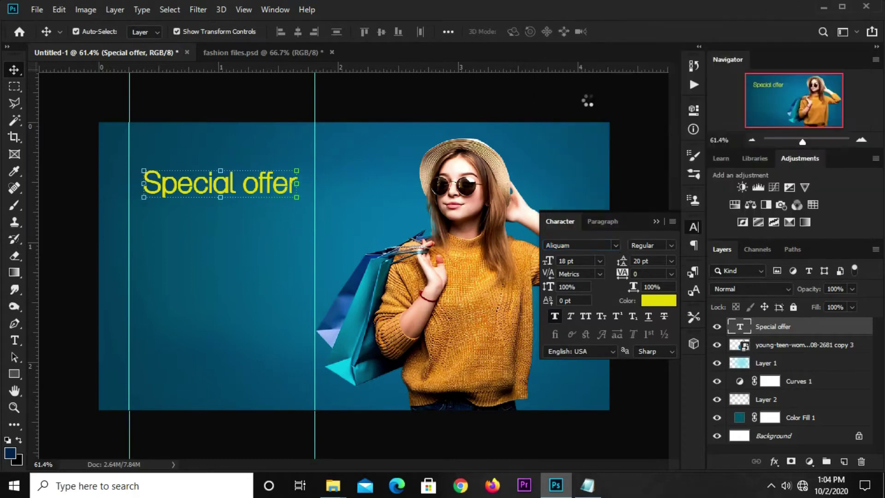
click(584, 316)
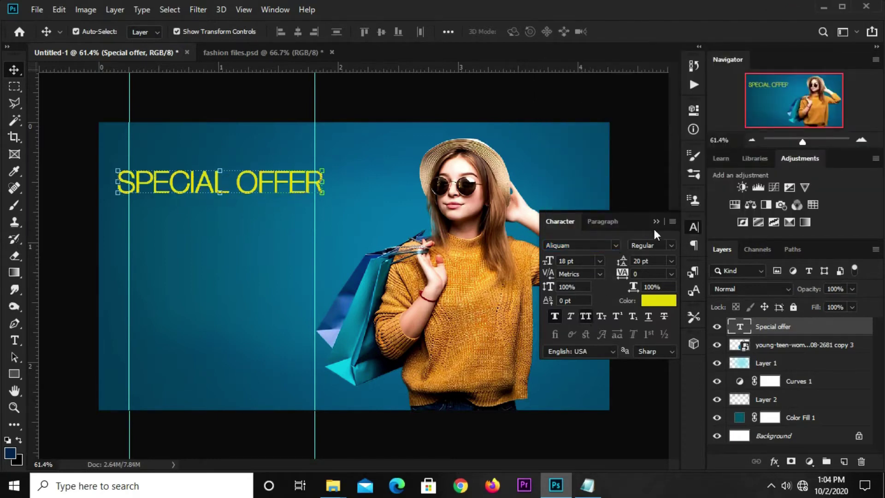
click(600, 261)
click(574, 286)
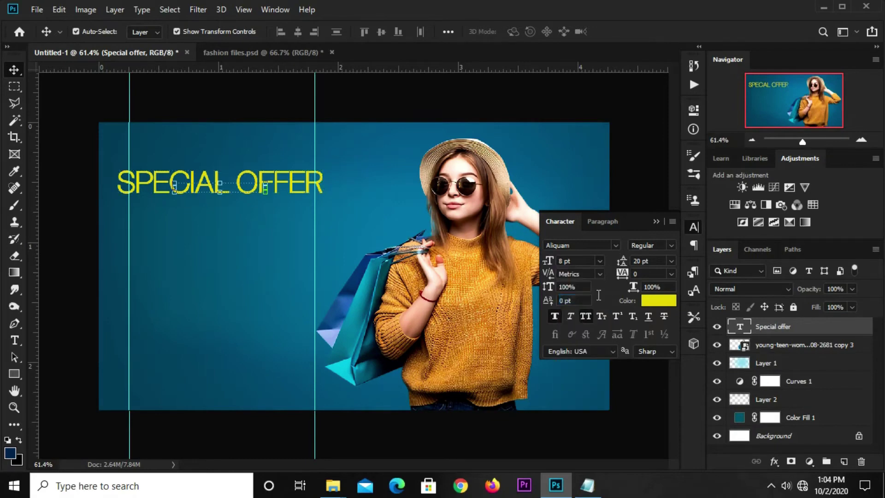
click(655, 222)
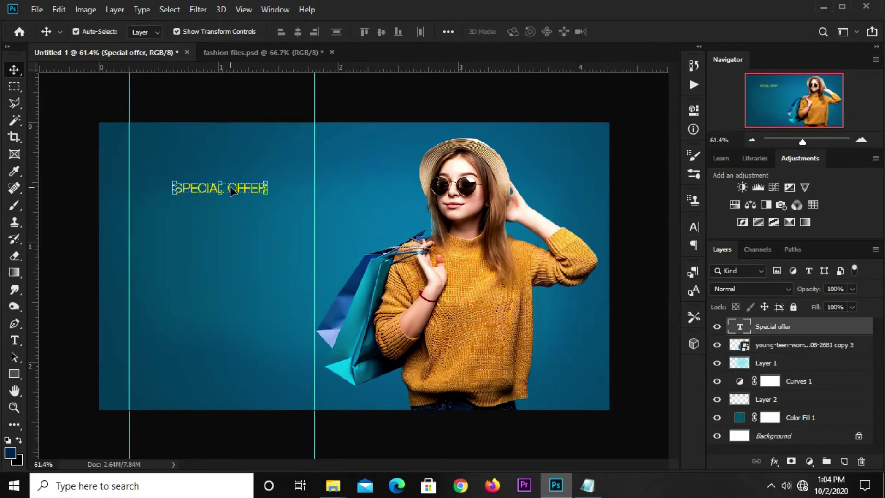
- Nudge SPECIAL OFFER slightly higher on the banner
drag(235, 184, 234, 176)
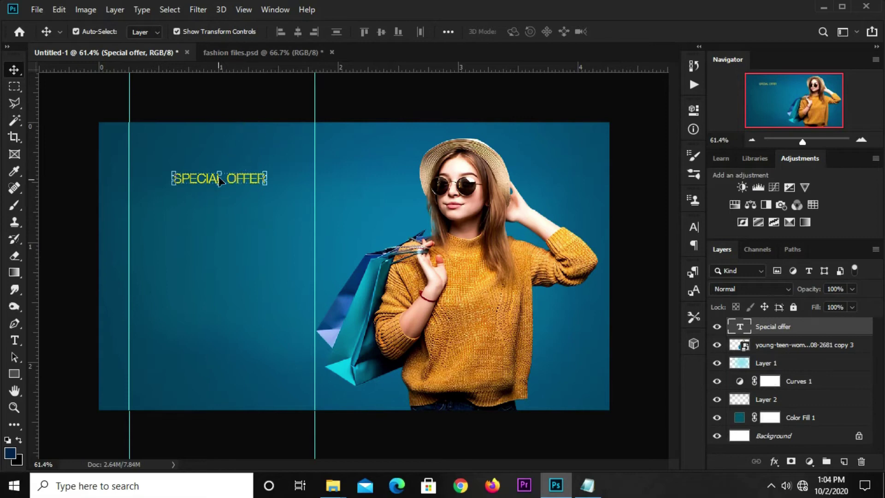
drag(229, 183, 236, 172)
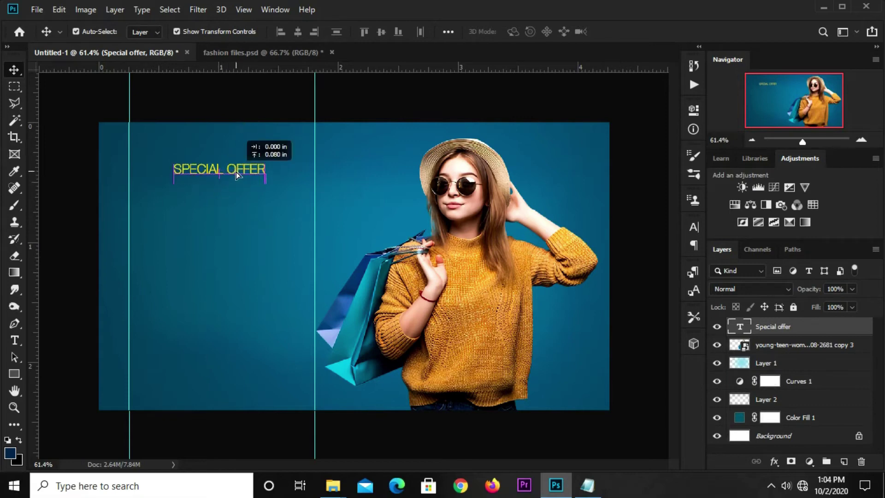
click(240, 90)
drag(17, 371, 48, 371)
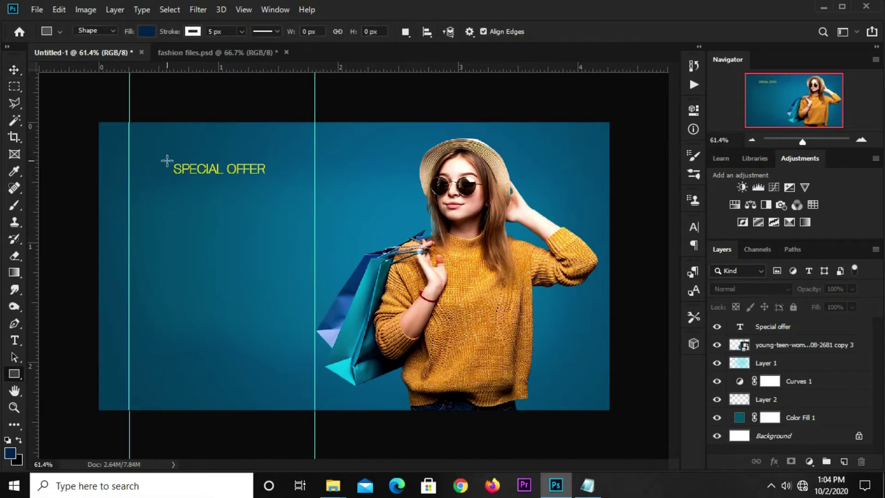
- Set the shape fill colour to the yellow hex value d8c70c
click(145, 32)
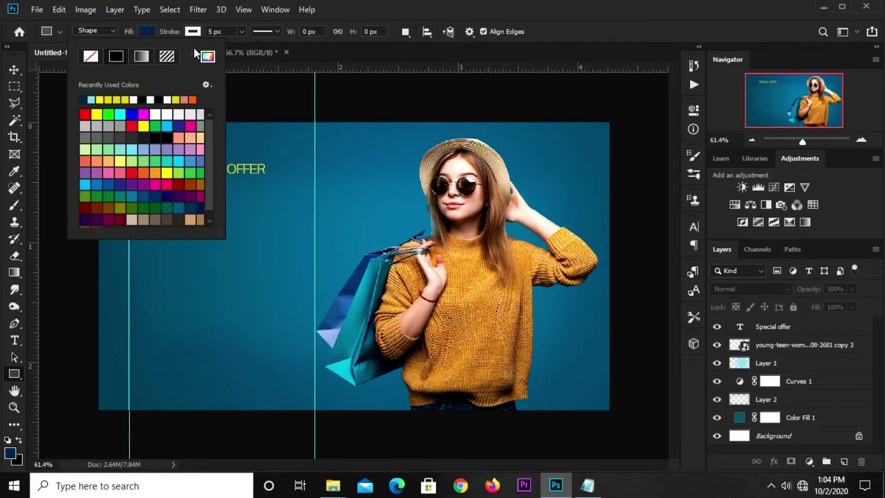
click(208, 58)
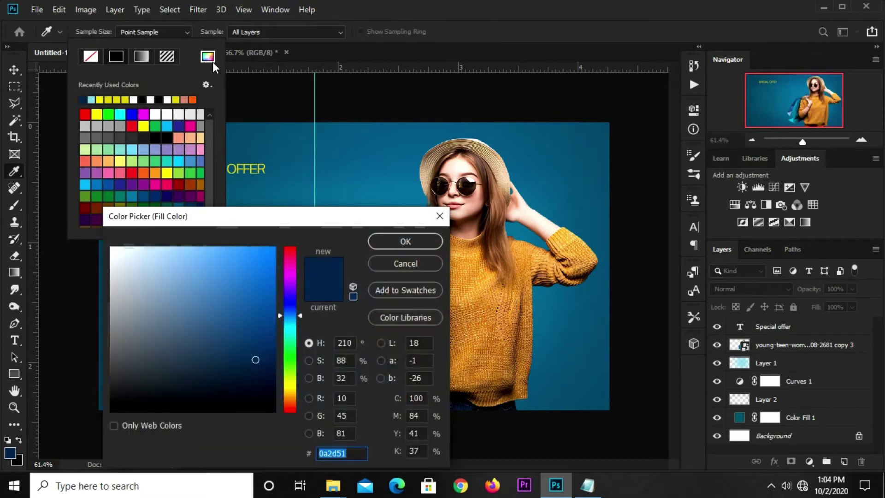
right_click(328, 454)
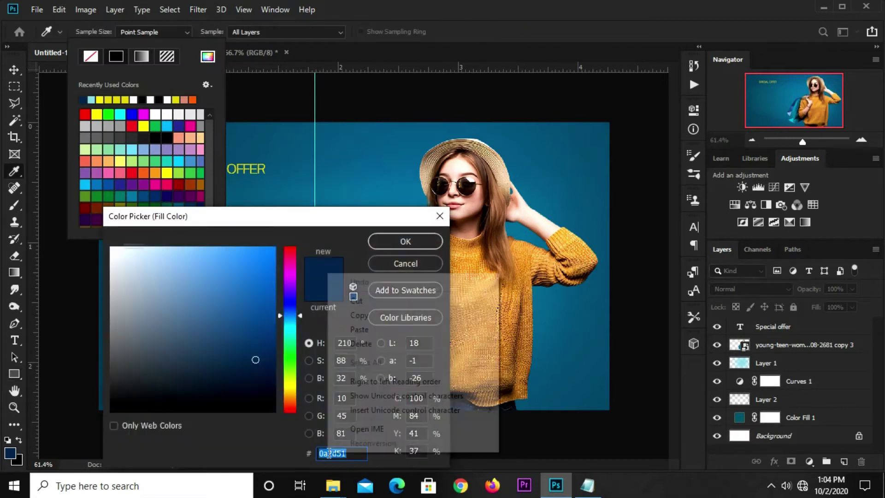
click(359, 330)
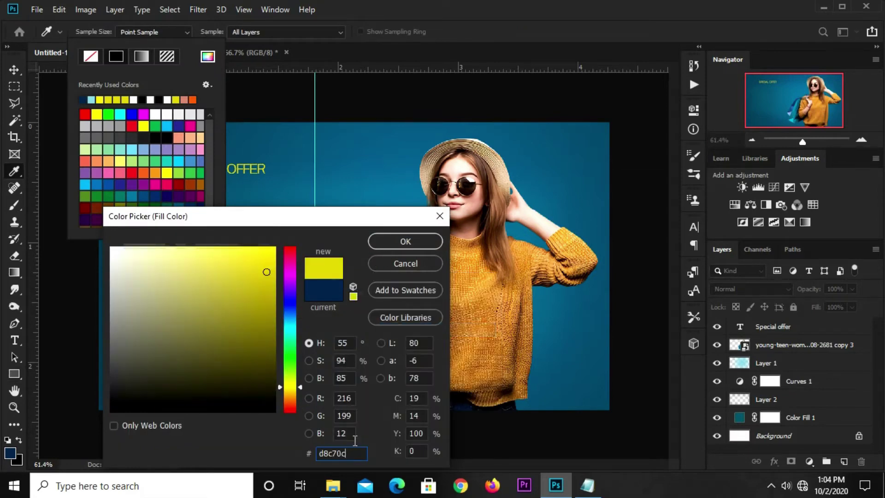
click(380, 244)
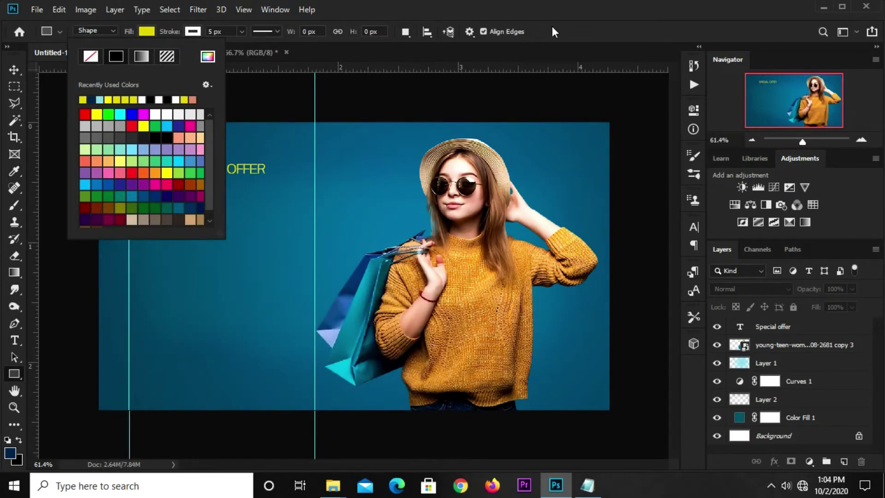
click(535, 29)
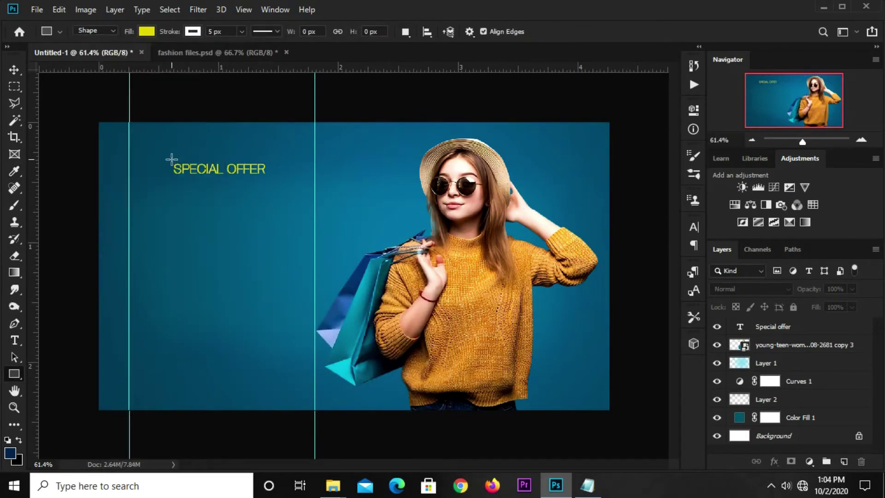
- Draw a rectangle over SPECIAL OFFER with no fill, 2 px yellow stroke and 23.5 px corners
drag(165, 159, 273, 177)
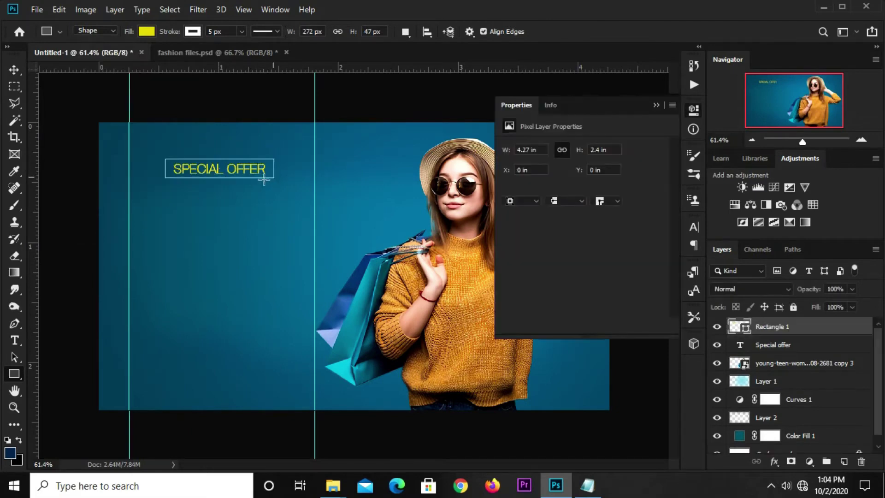
click(509, 185)
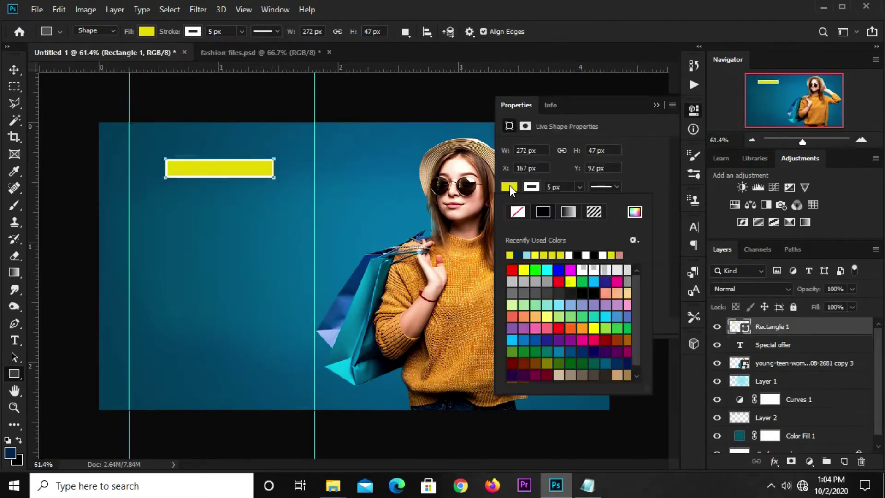
click(517, 212)
click(537, 184)
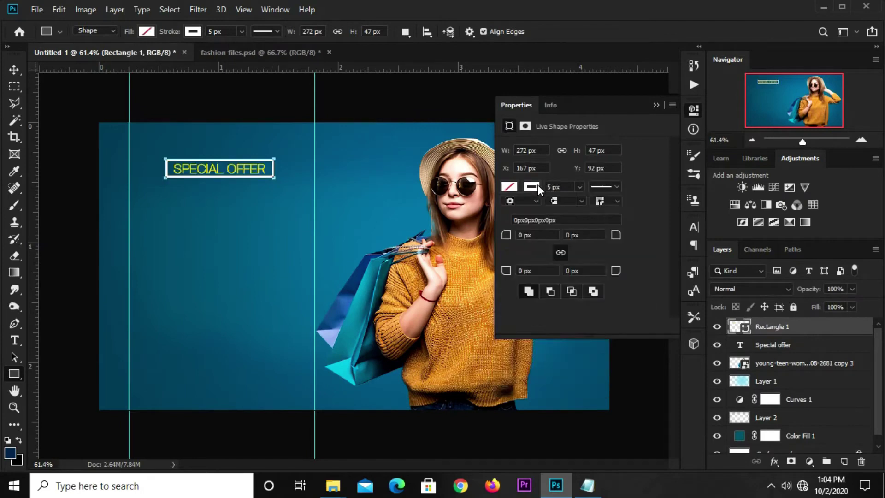
click(510, 255)
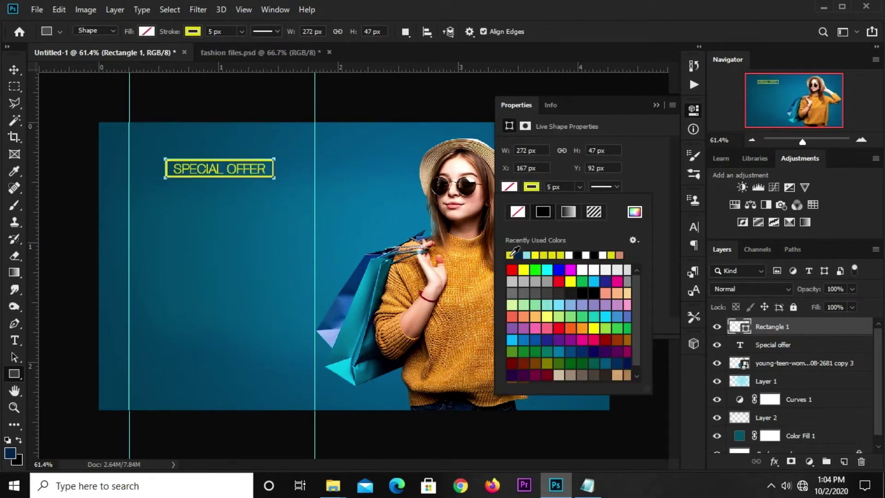
click(560, 186)
text(2)
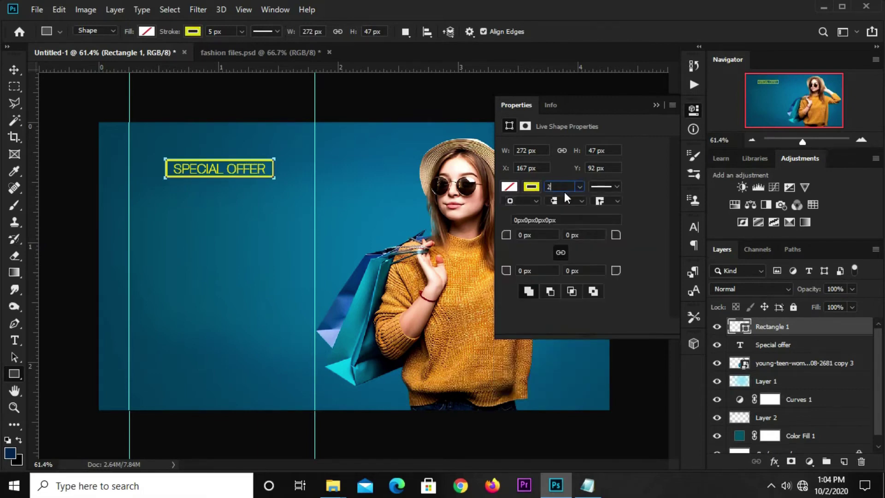
key(Return)
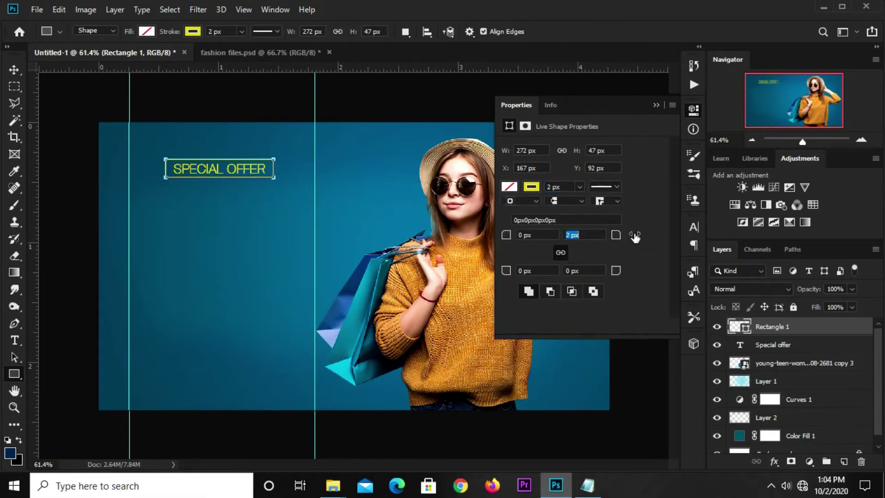
drag(619, 230, 658, 236)
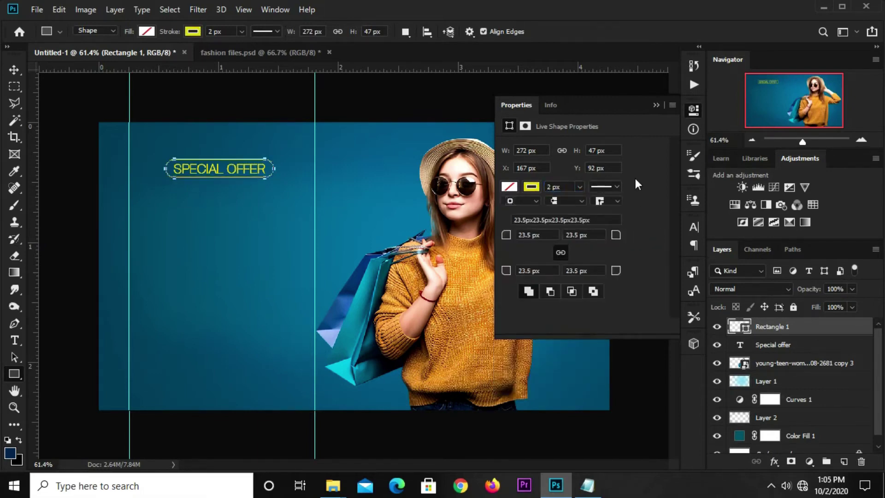
click(656, 105)
click(15, 69)
click(73, 102)
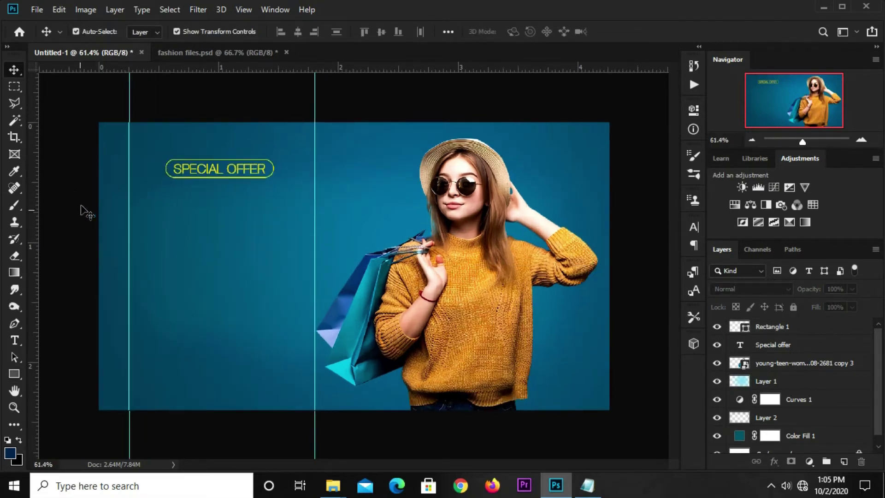
- Duplicate the SPECIAL OFFER text one line lower and copy 'fashion' from Notepad
click(235, 174)
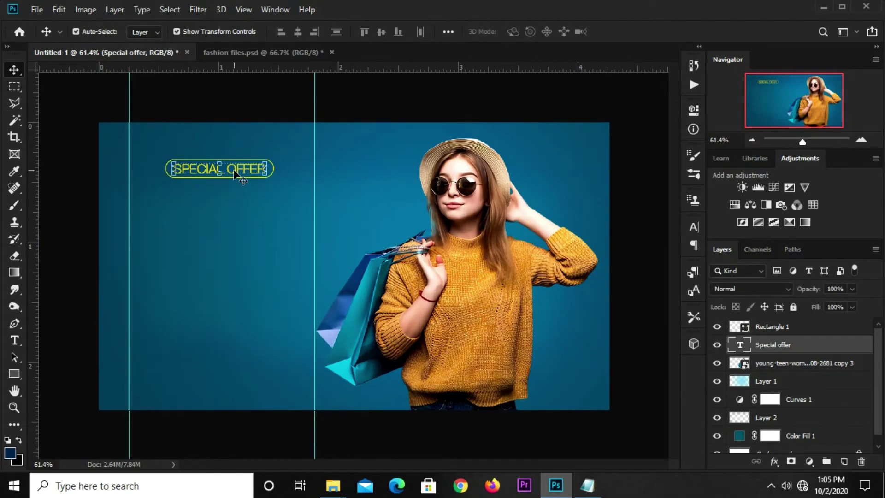
drag(237, 167, 237, 204)
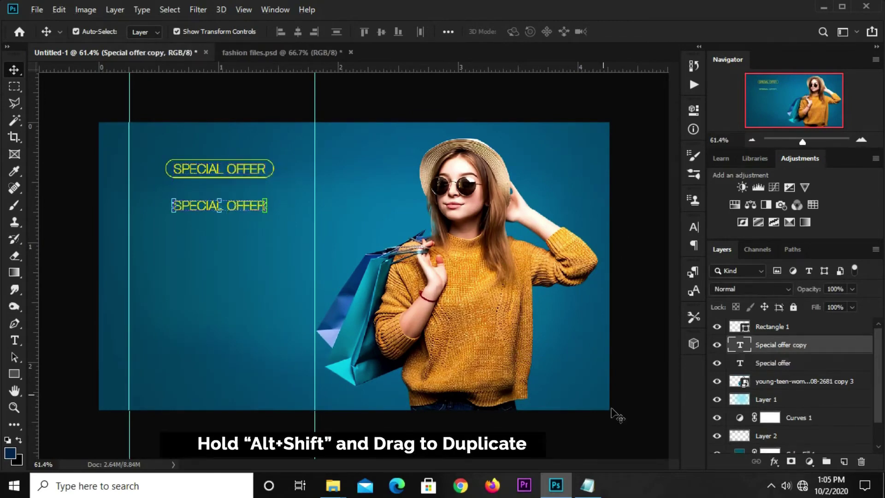
click(587, 485)
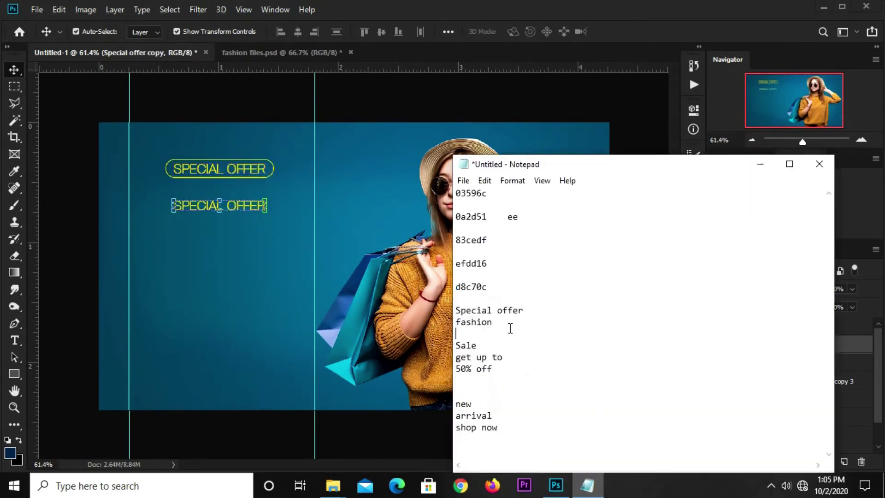
drag(509, 327, 438, 324)
right_click(467, 328)
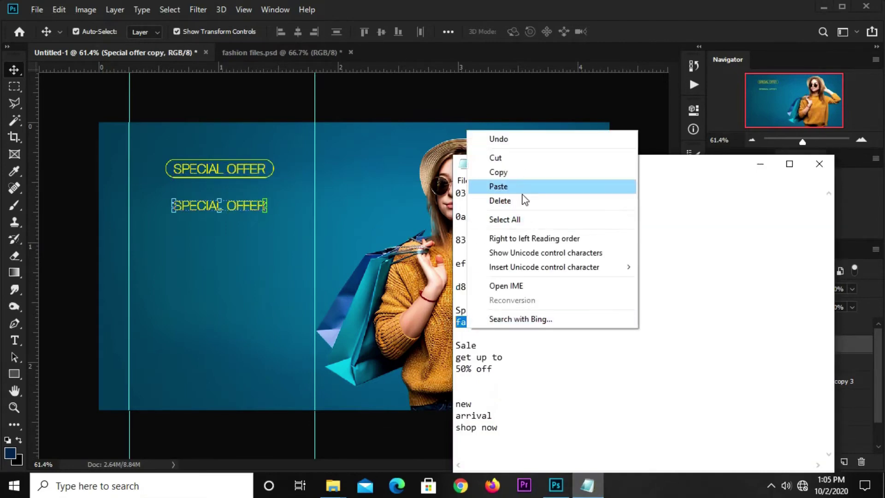
click(518, 172)
click(647, 41)
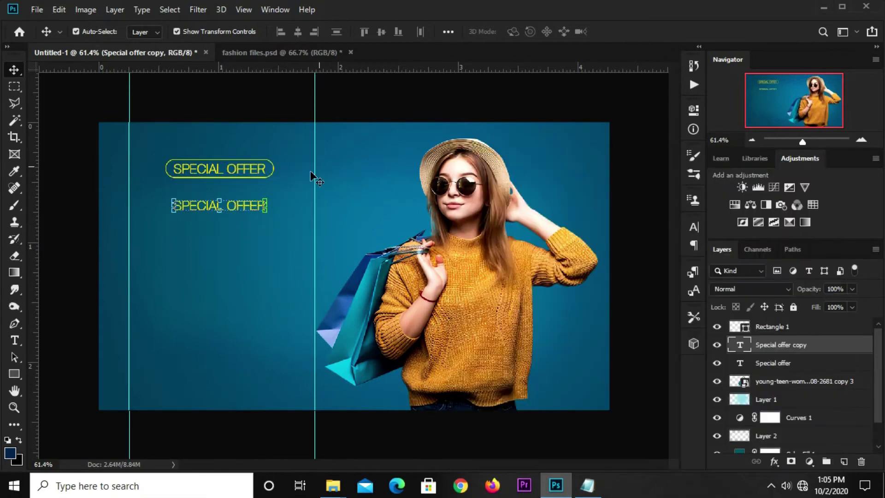
- Delete a stray Lorem Ipsum text layer and change the duplicated text to FASHION
click(15, 340)
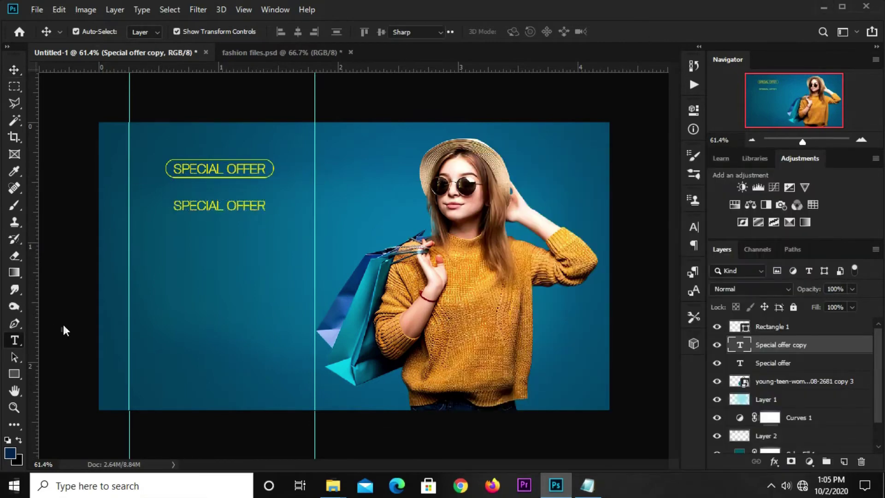
click(200, 209)
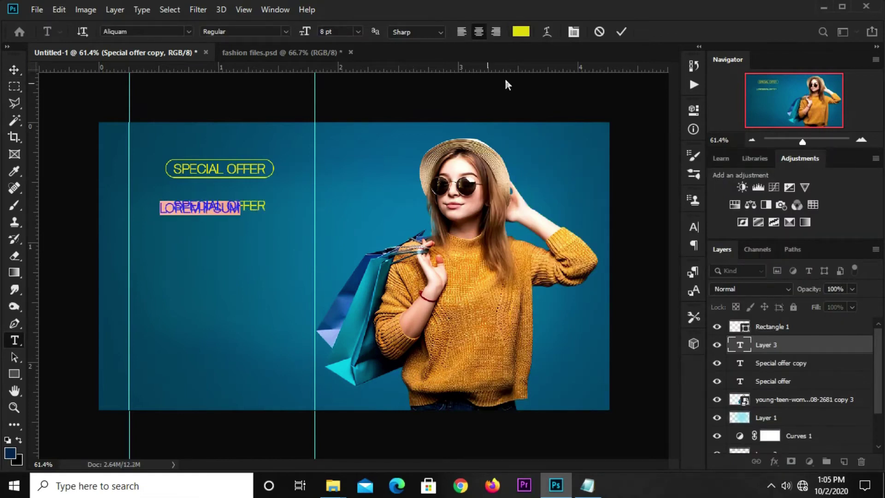
click(620, 32)
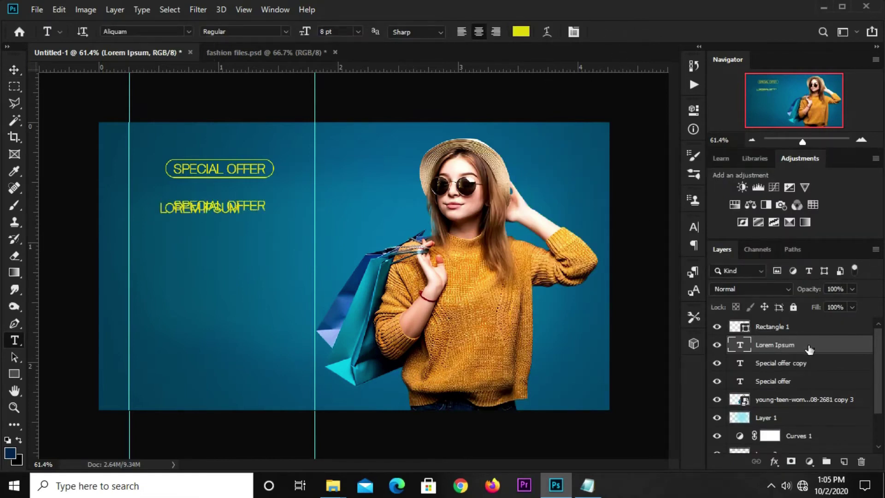
click(860, 466)
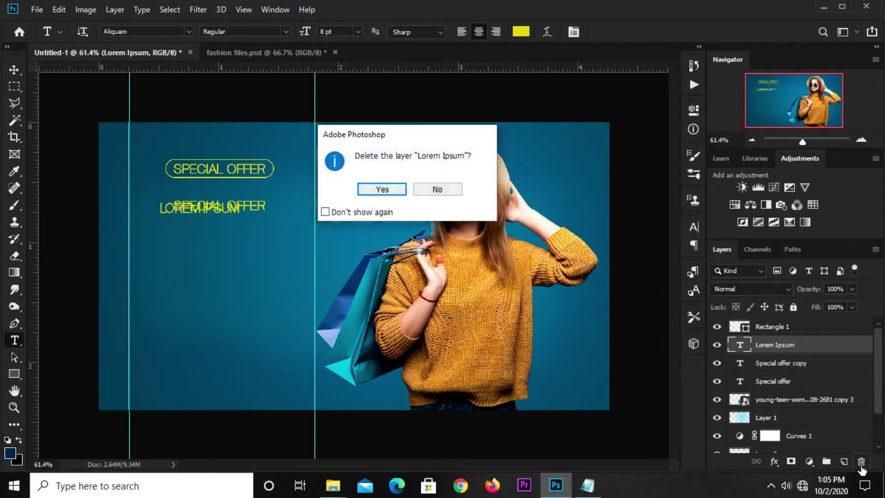
click(381, 190)
click(228, 206)
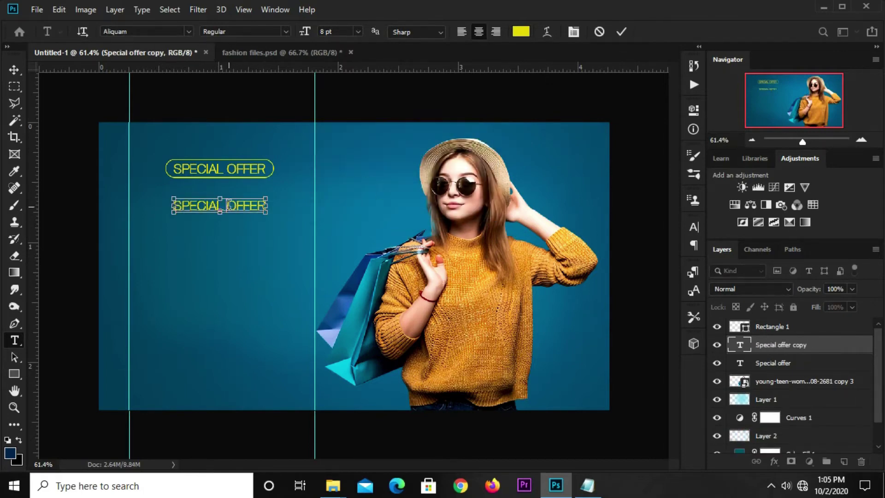
key(ctrl+a)
text(FASHION)
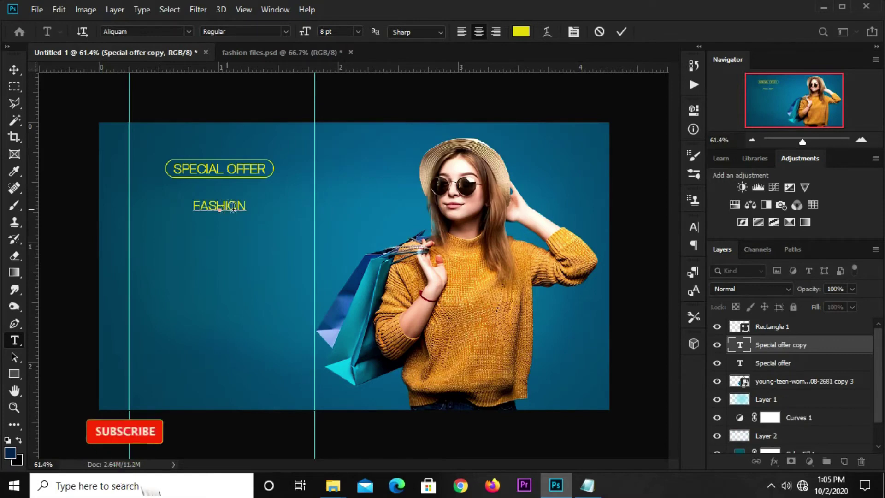
click(621, 32)
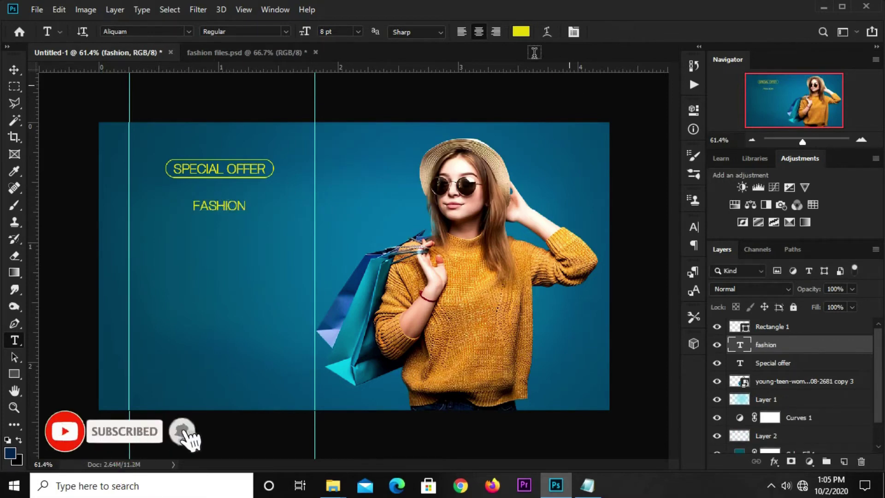
- Make the FASHION text white
click(520, 32)
drag(113, 258, 110, 246)
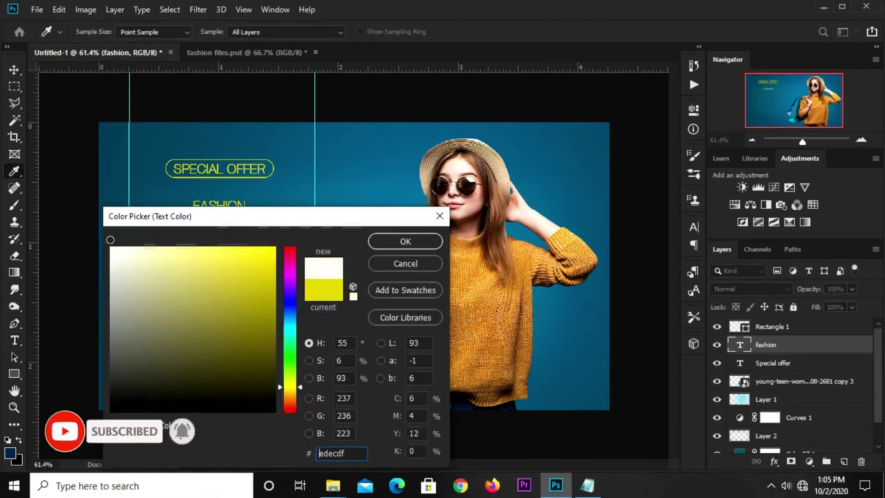
click(386, 241)
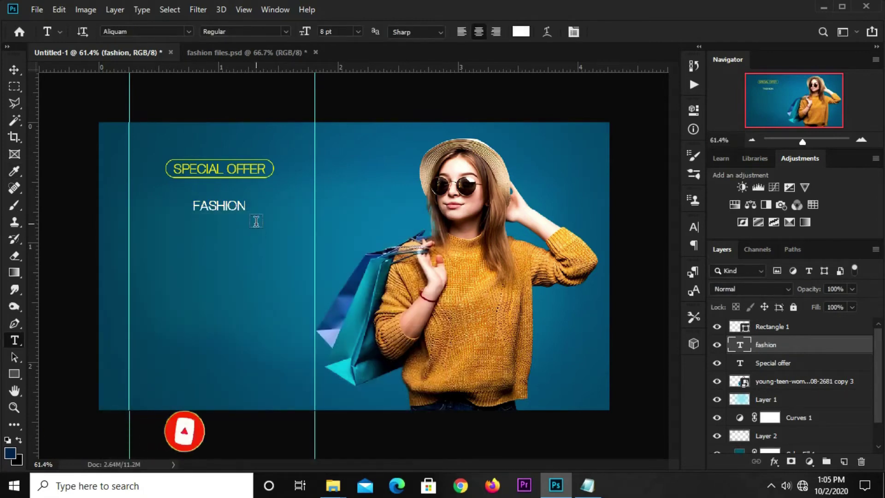
key(v)
- Set FASHION to Raleway Black at 24 pt and nudge it slightly right and down
click(693, 227)
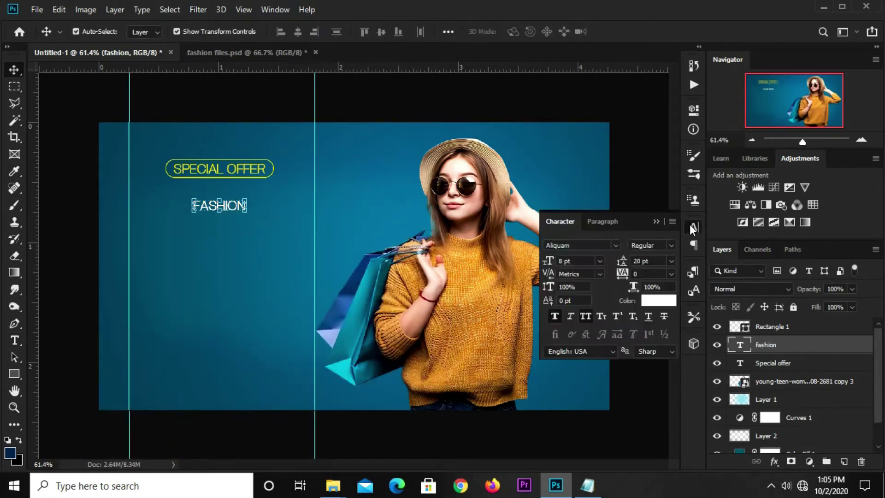
click(618, 244)
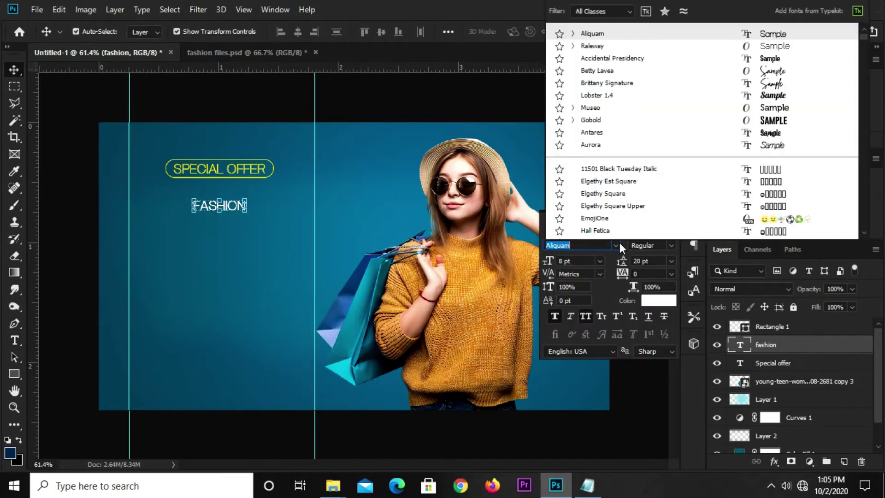
click(595, 46)
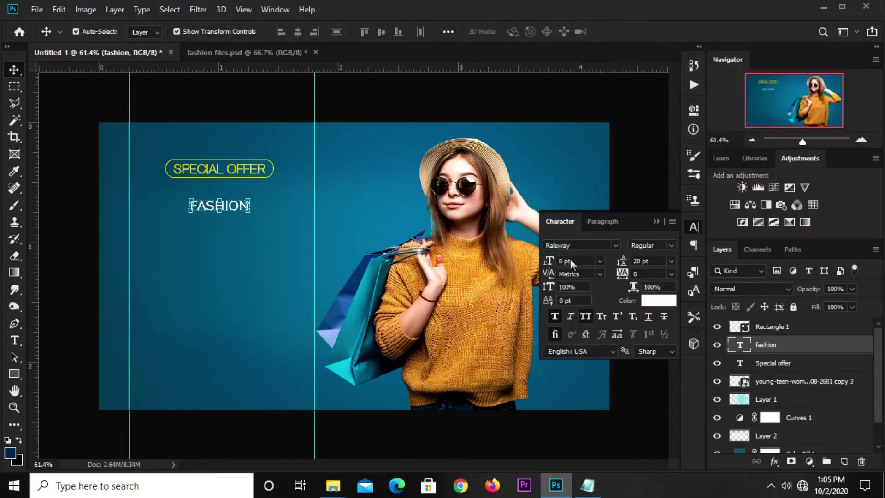
drag(571, 260, 555, 261)
text(24)
key(Return)
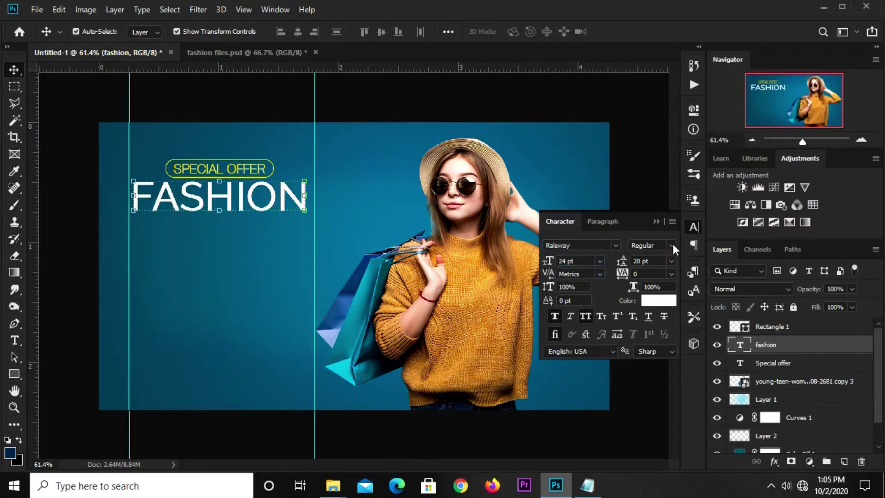
click(671, 245)
click(662, 421)
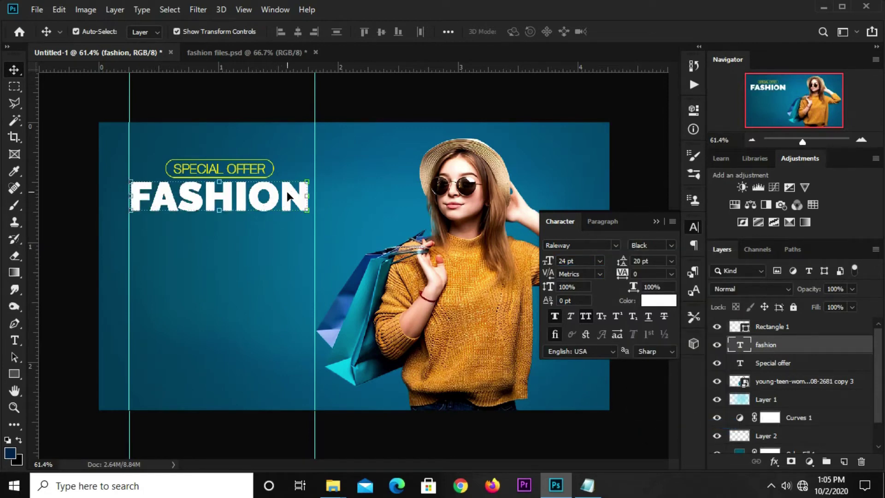
drag(286, 196, 291, 200)
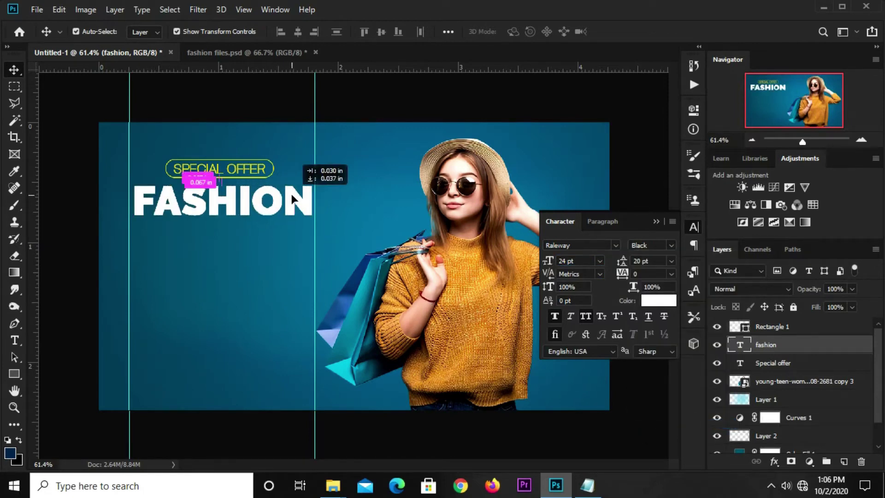
click(248, 160)
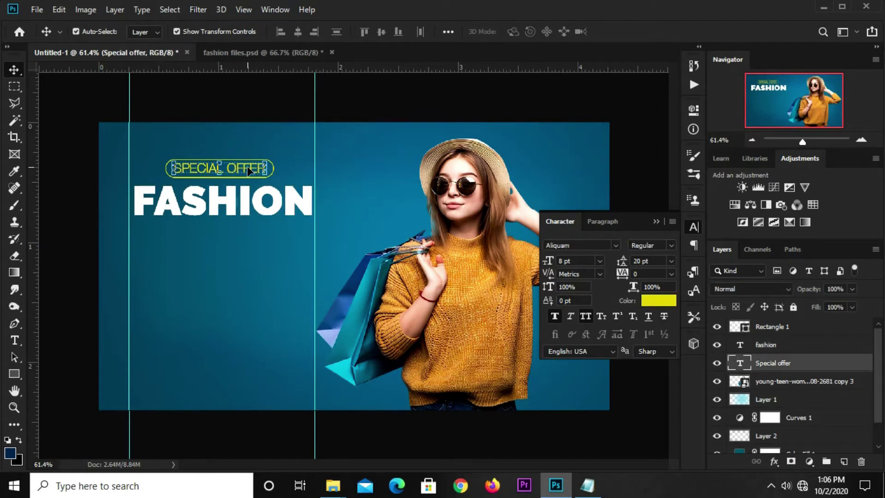
- Nudge the SPECIAL OFFER text down and back up with the arrow keys
click(659, 433)
key(ctrl)
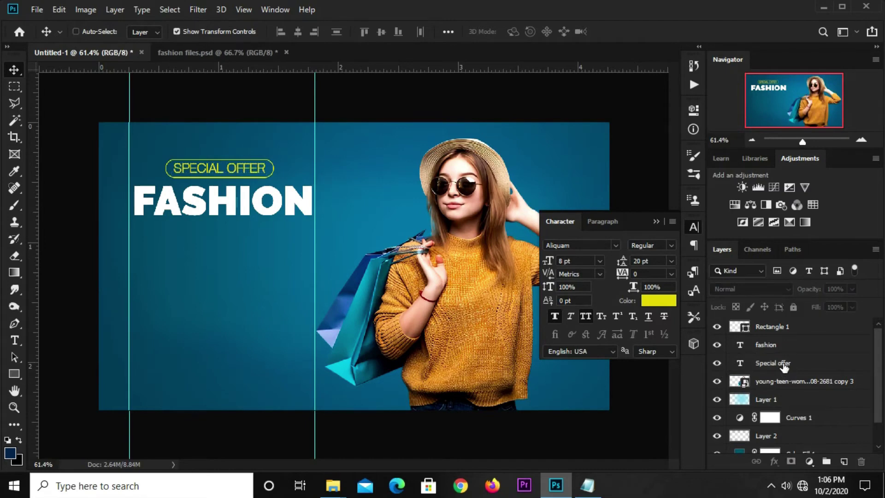
key(Down)
key(Down)
key(Down)
scroll(356, 265, up, 1)
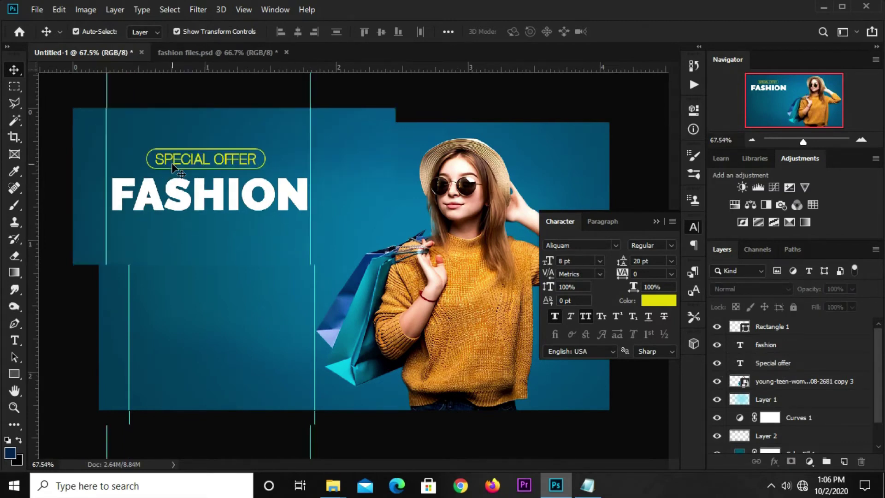
click(221, 162)
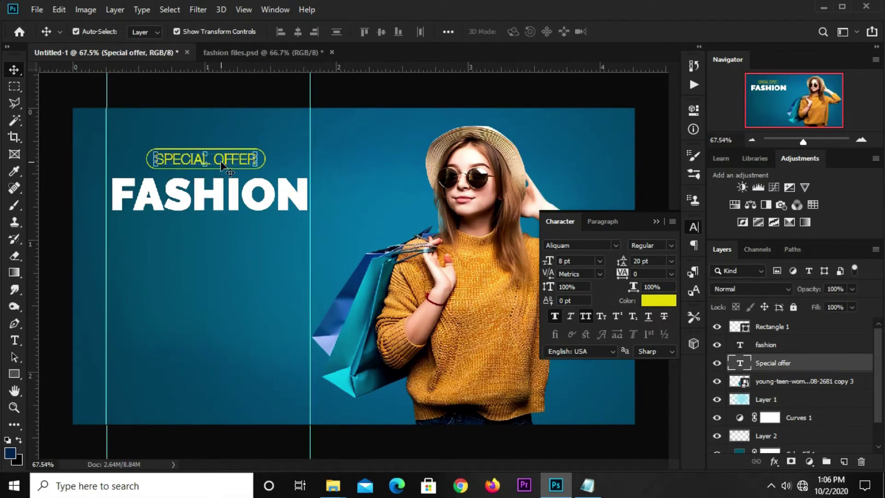
key(Up)
key(Up)
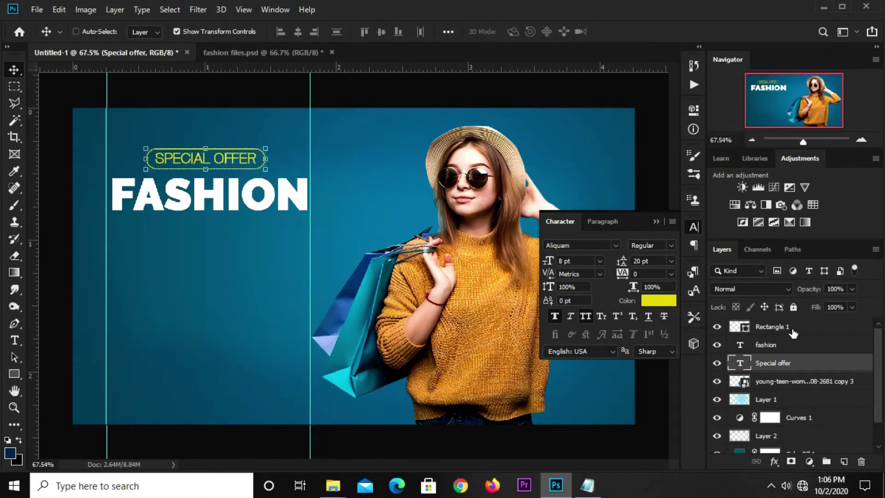
- Group SPECIAL OFFER with the Rectangle 1 pill as Group 1, toggling its visibility to check
ctrl+click(792, 332)
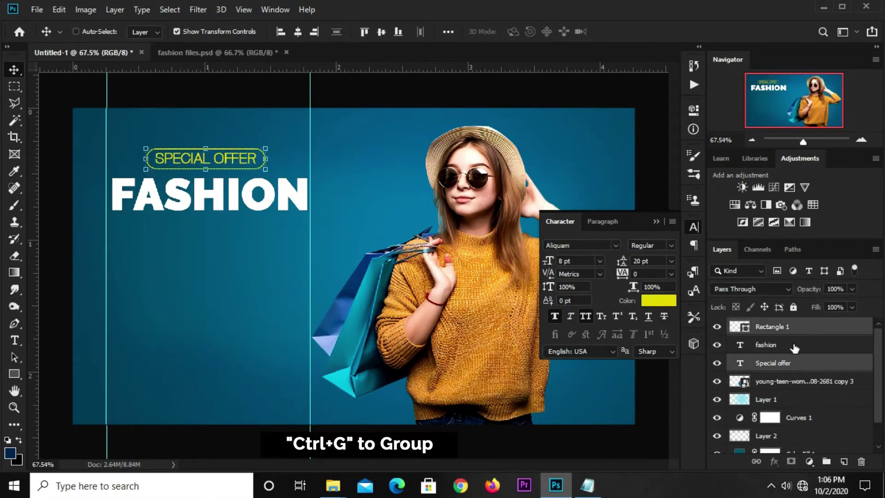
key(ctrl+g)
click(717, 325)
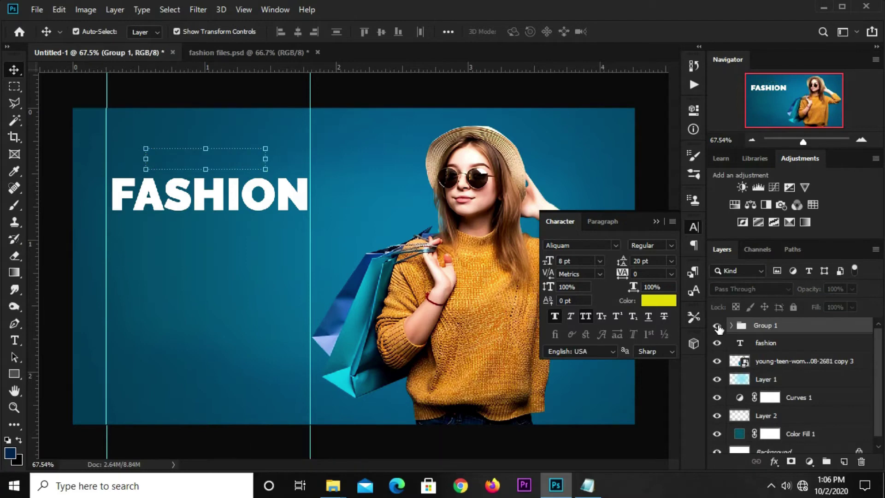
click(717, 325)
click(232, 90)
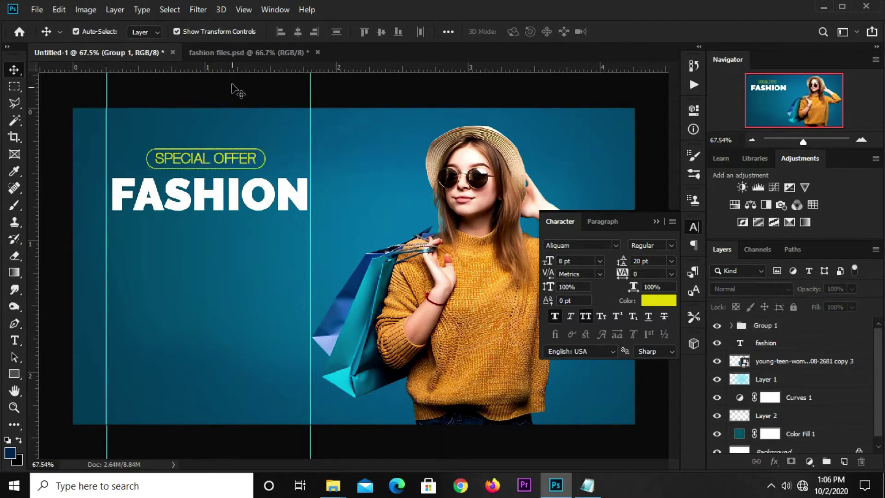
click(271, 190)
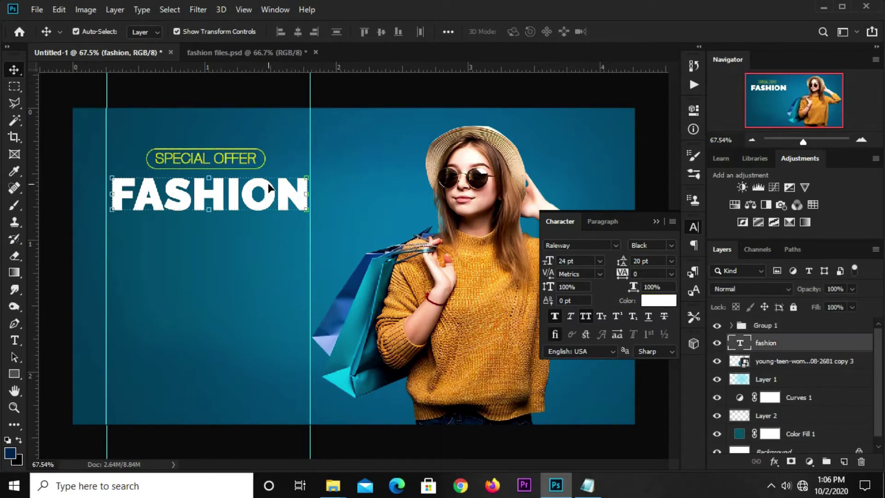
- Duplicate FASHION straight down and colour the copy #d8c70c, pasted from the notes
mouse_move(271, 189)
mouse_down()
mouse_move(261, 236)
mouse_move(266, 229)
mouse_up()
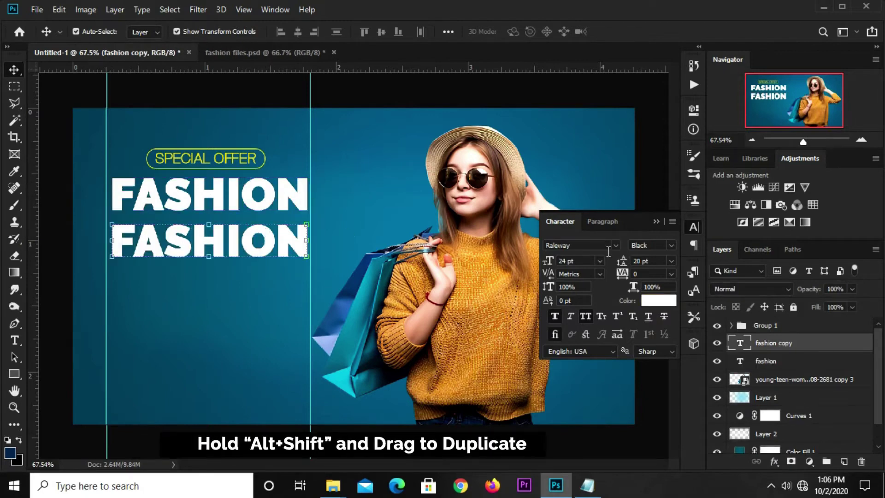
click(658, 300)
click(601, 484)
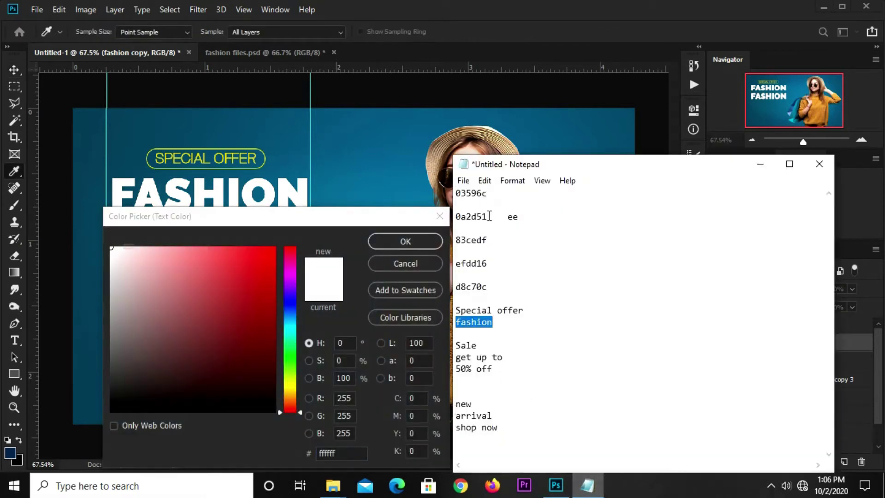
double_click(485, 286)
right_click(466, 287)
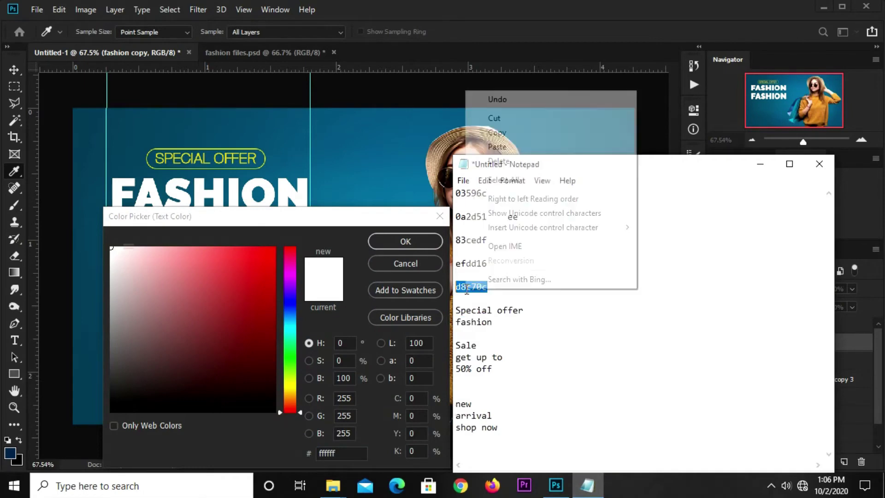
click(496, 133)
click(342, 453)
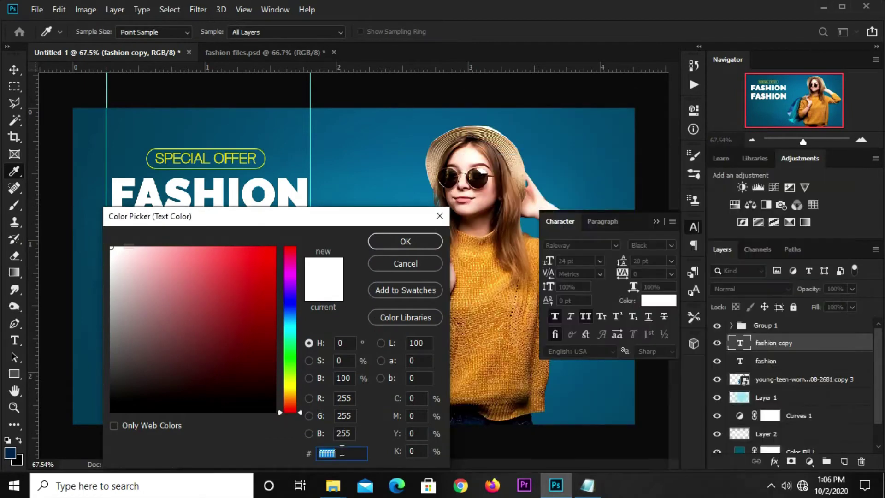
right_click(331, 450)
click(357, 328)
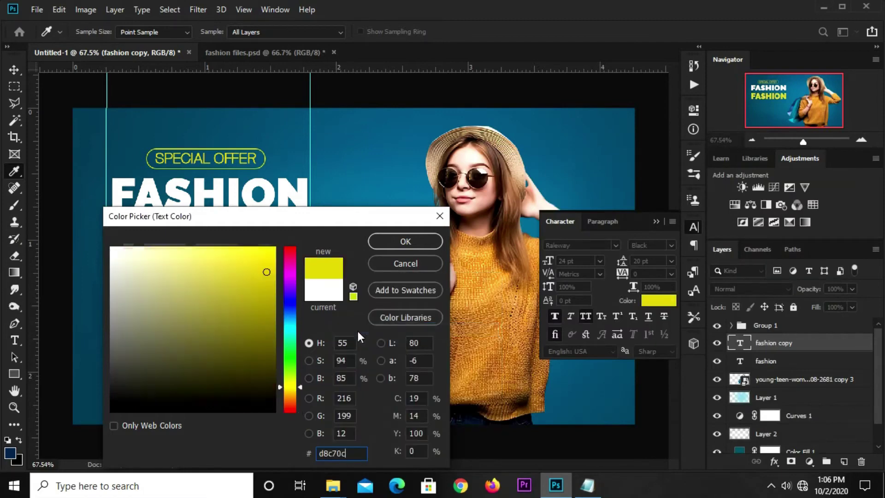
click(371, 247)
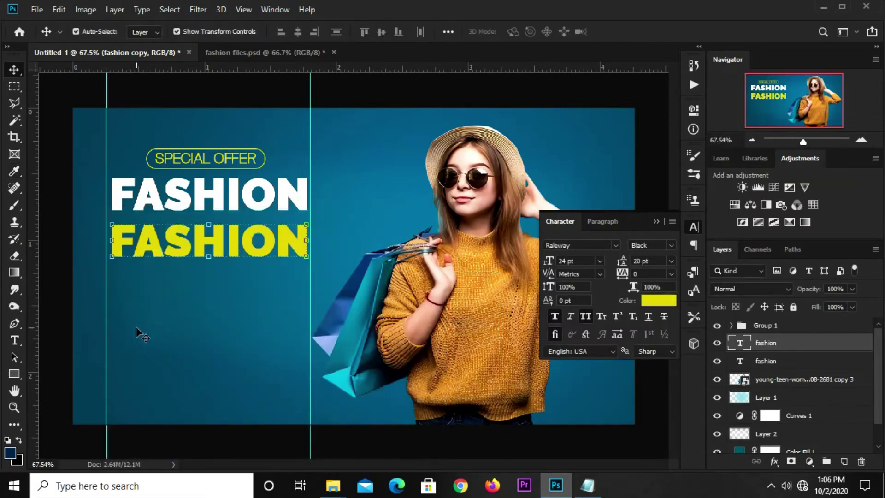
click(15, 340)
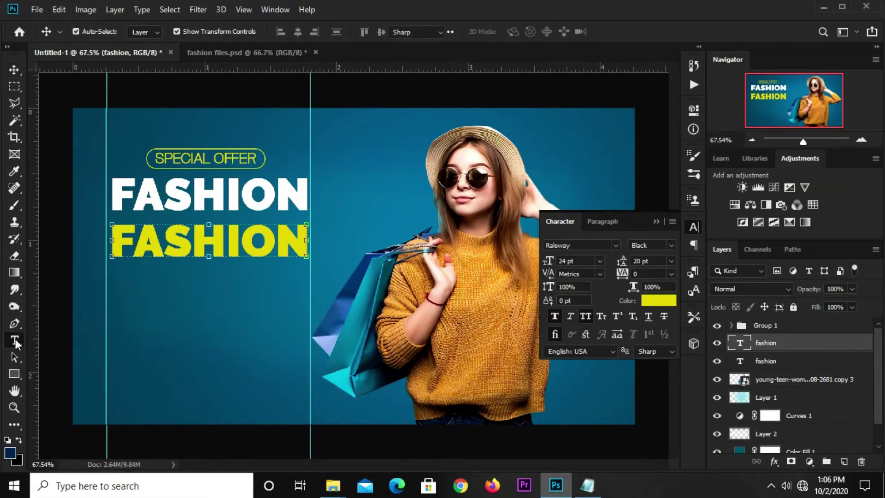
click(159, 242)
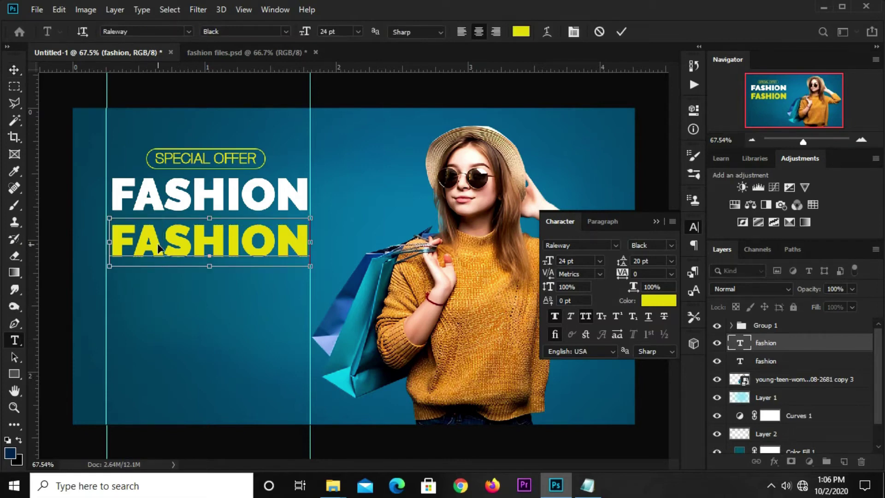
- Retype the yellow copy as SALE, turn off All Caps, and apply the Betty Lavea font
key(ctrl+a)
text(SA)
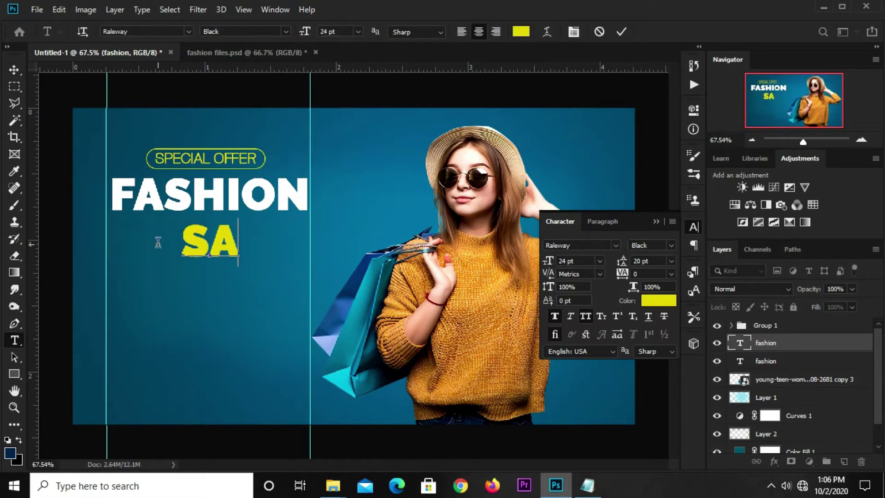
text(L)
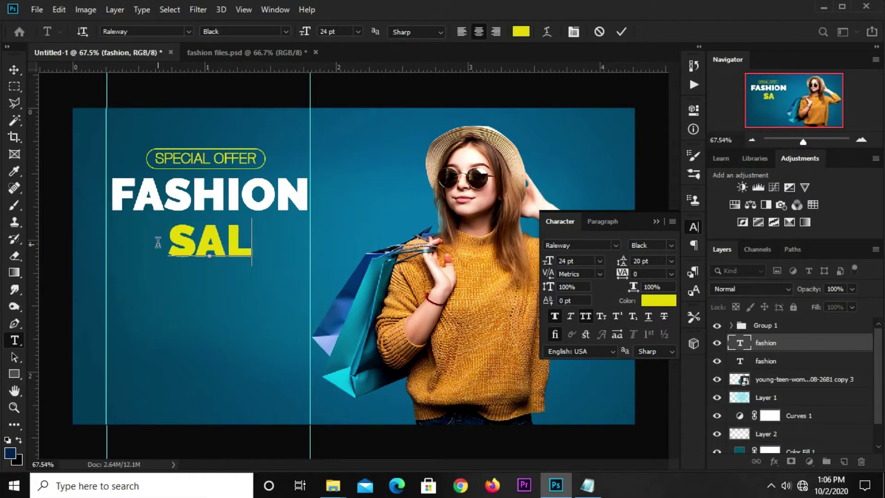
text(E)
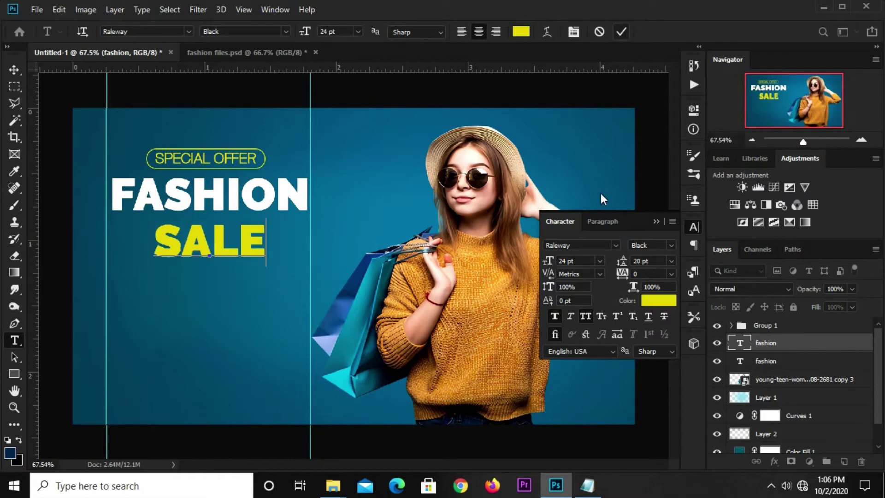
key(ctrl+Return)
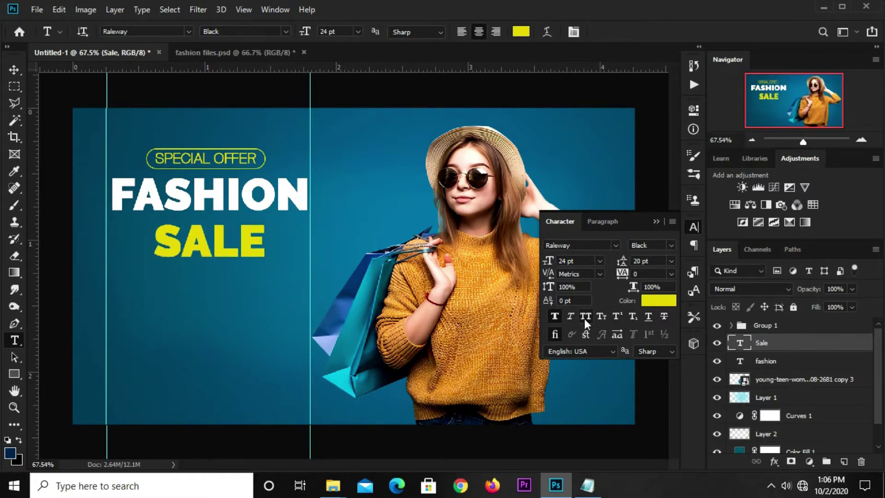
click(584, 318)
click(613, 242)
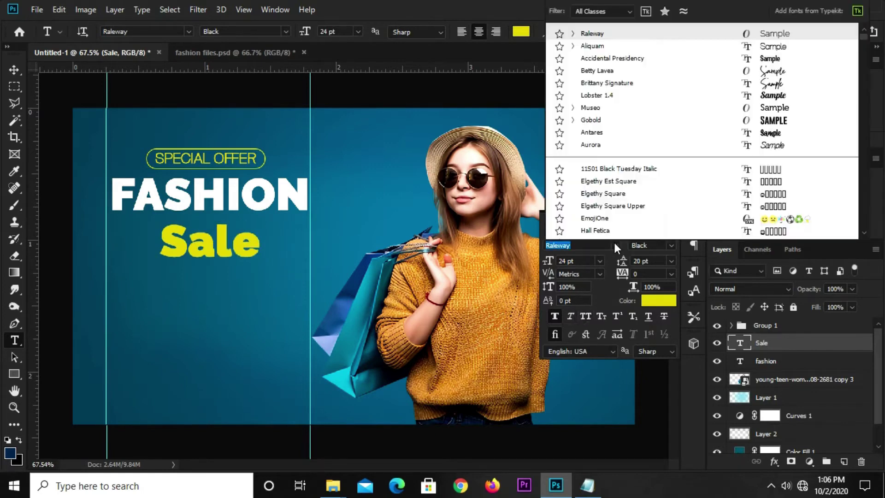
click(602, 71)
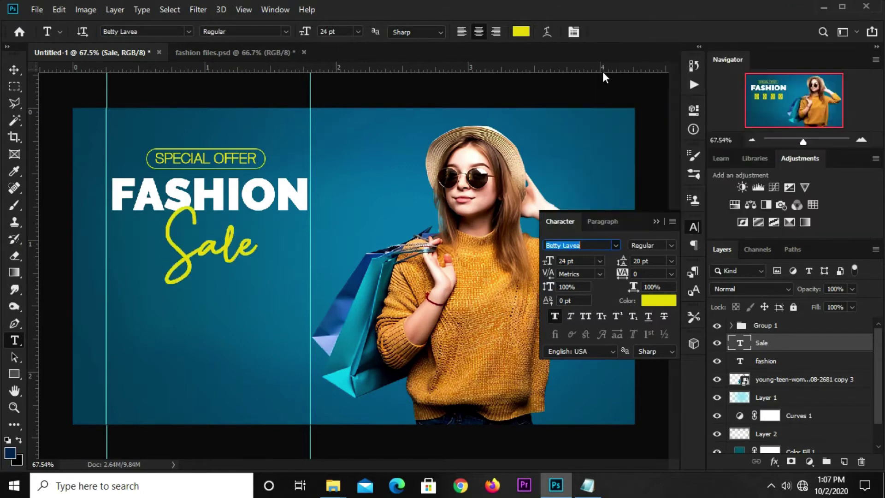
click(570, 245)
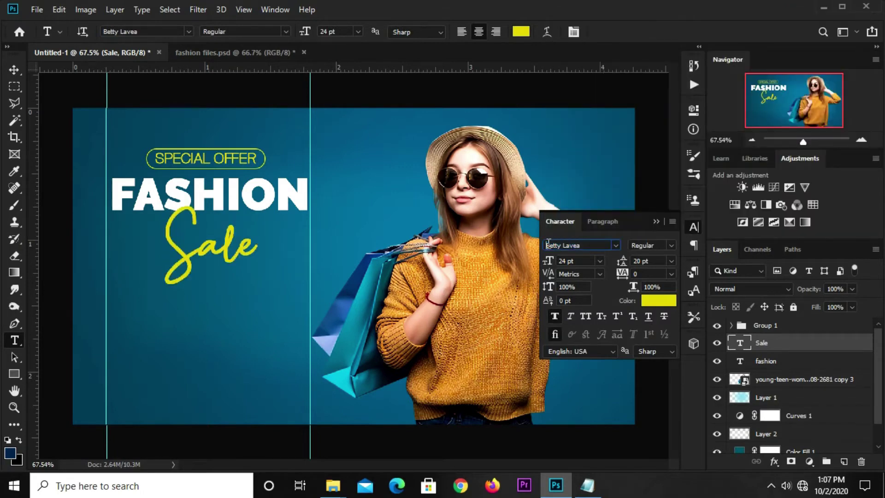
- Set the Sale font size to 32 pt
drag(549, 244, 583, 245)
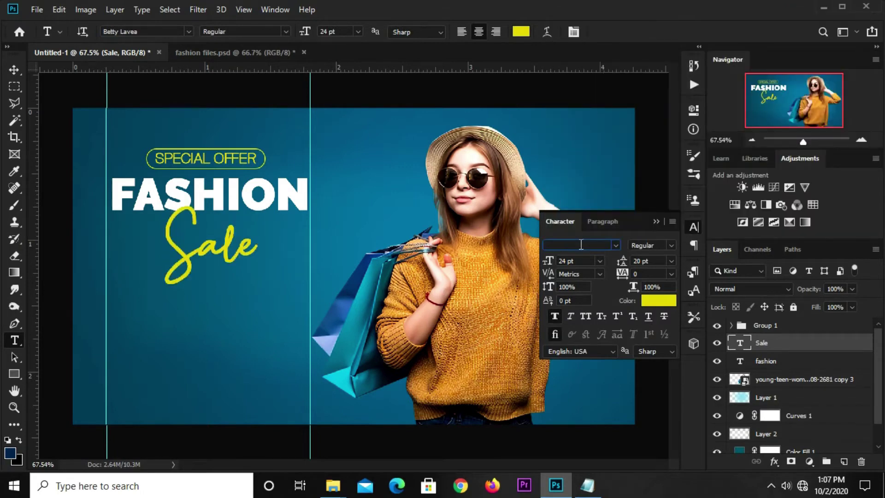
click(599, 261)
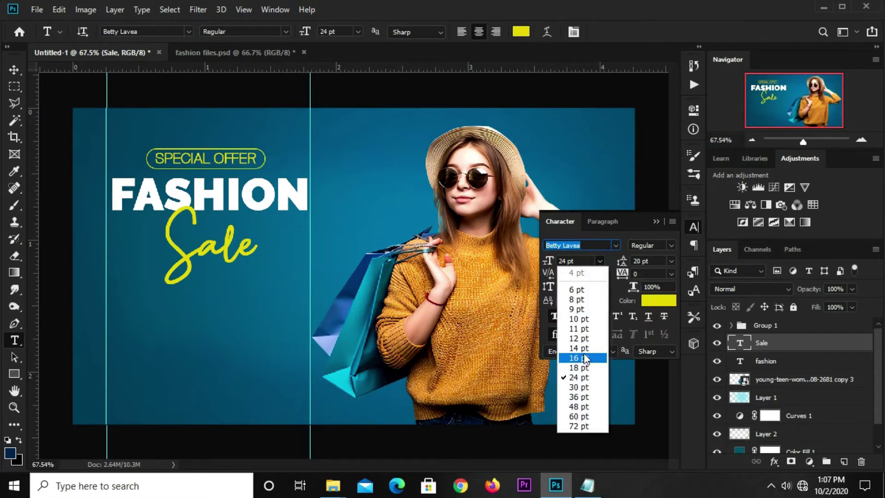
click(581, 262)
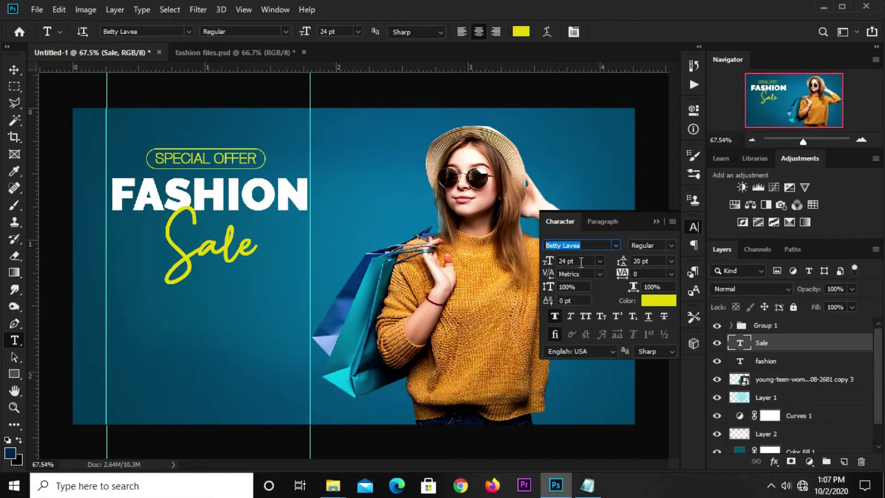
click(575, 262)
text(32)
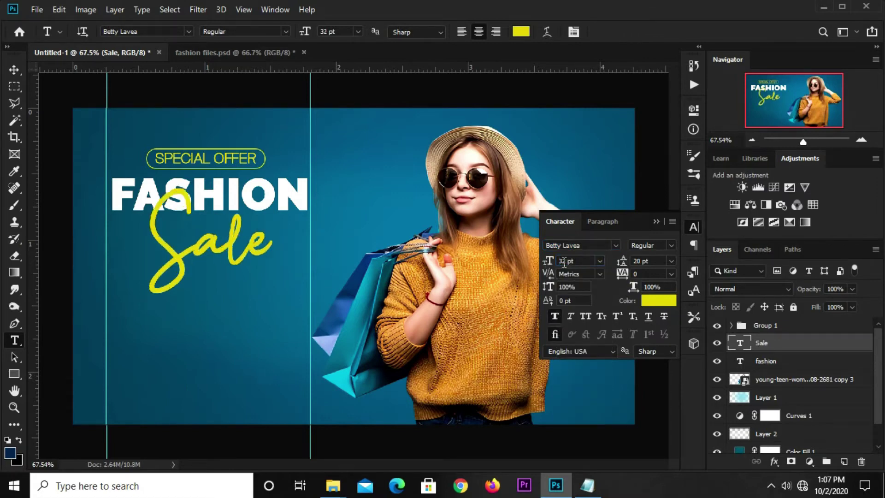
click(656, 221)
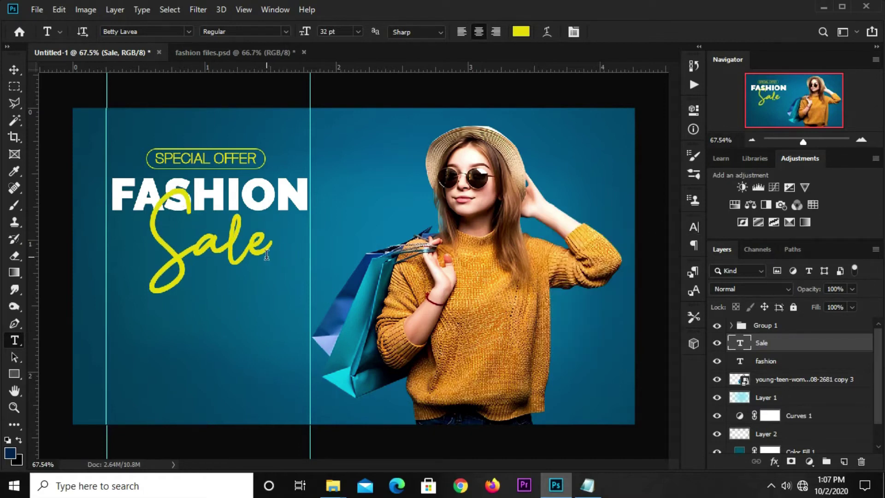
- Move Sale left and down so it overlaps the bottom of FASHION
key(v)
key(ctrl+t)
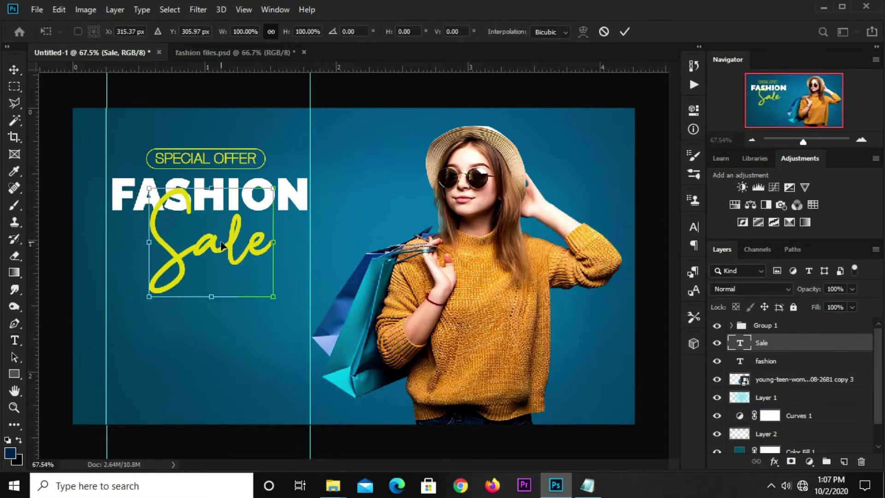
drag(221, 246, 210, 255)
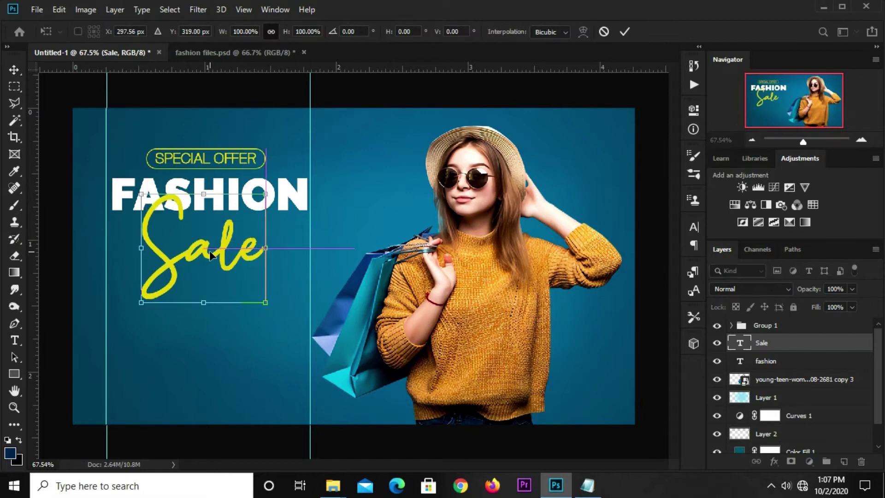
key(Return)
click(14, 86)
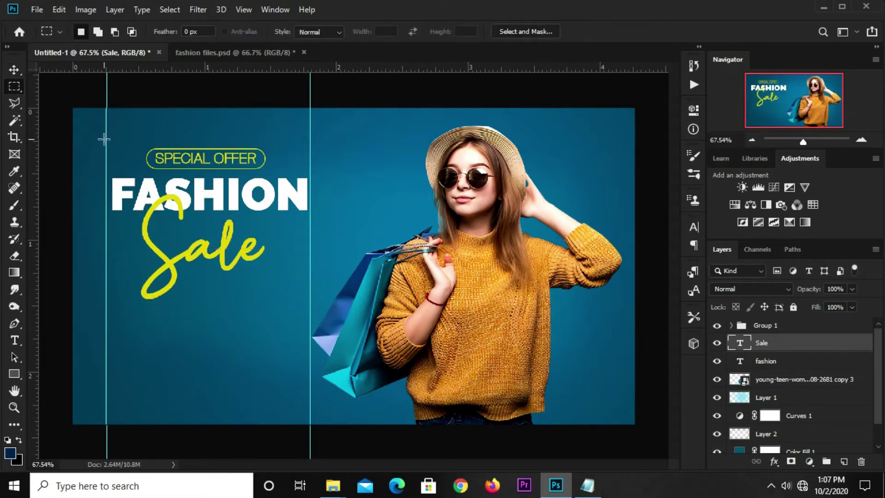
- Marquee the column between the guides and centre the SPECIAL OFFER group horizontally in it
drag(107, 142, 310, 147)
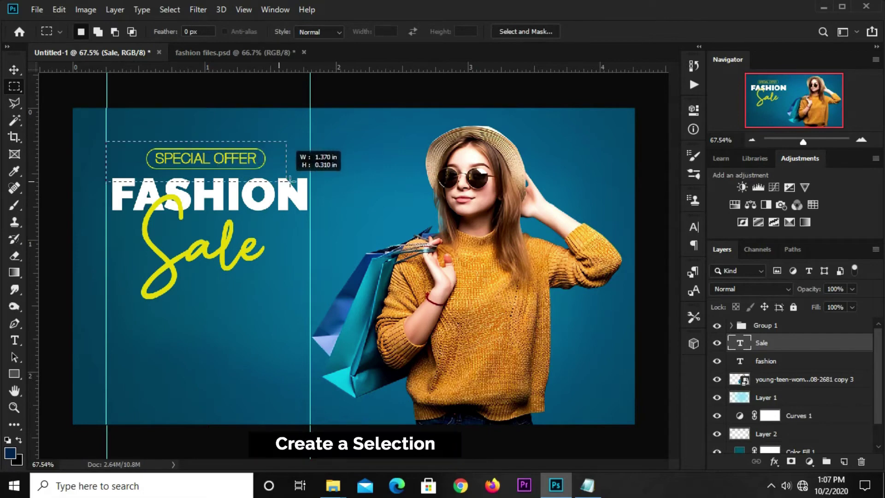
drag(282, 177, 309, 180)
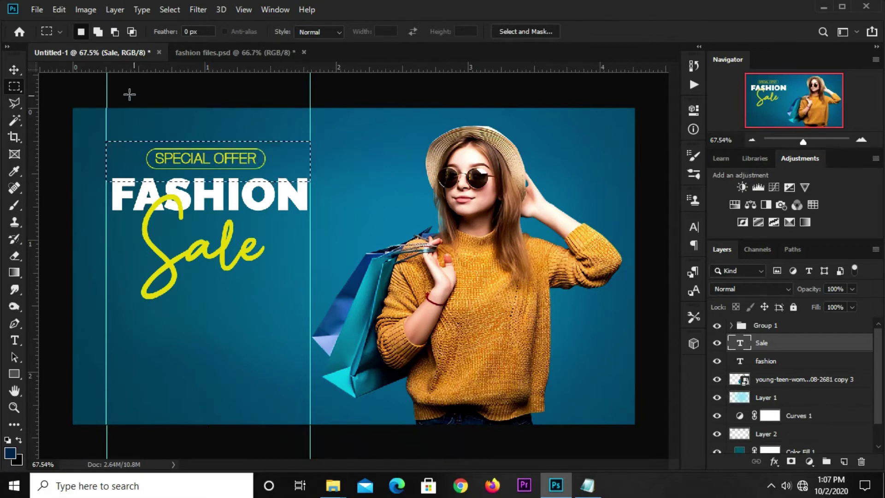
click(18, 70)
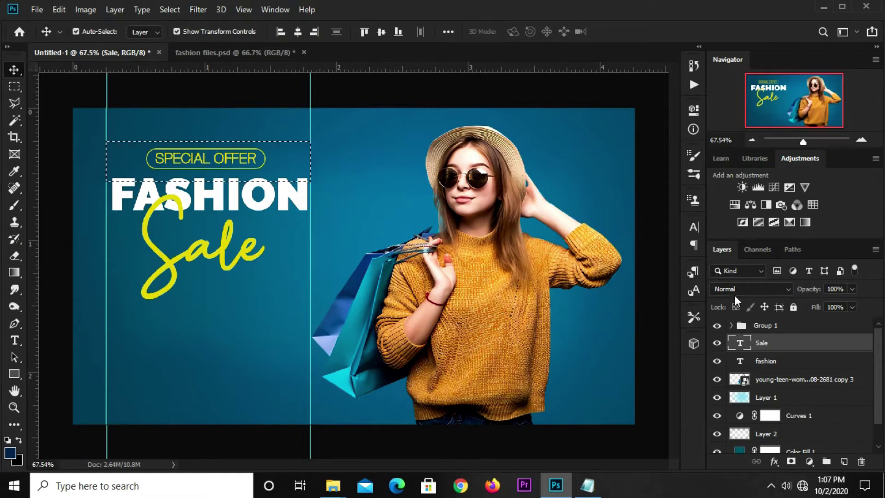
click(763, 325)
click(298, 31)
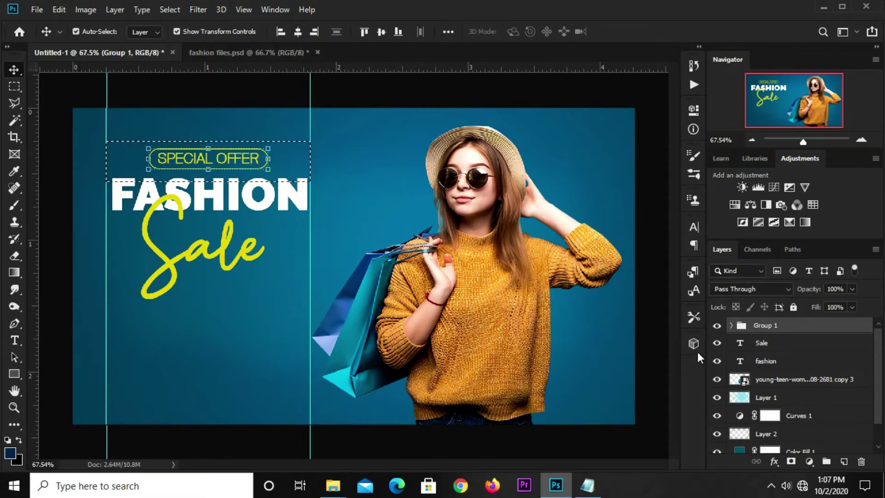
- Centre the fashion and Sale layers horizontally in the column, then clear the selection
click(760, 362)
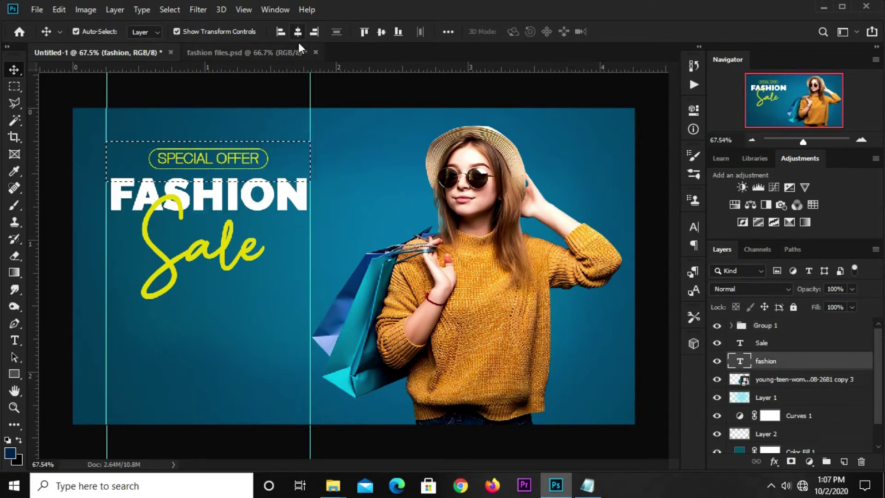
click(226, 247)
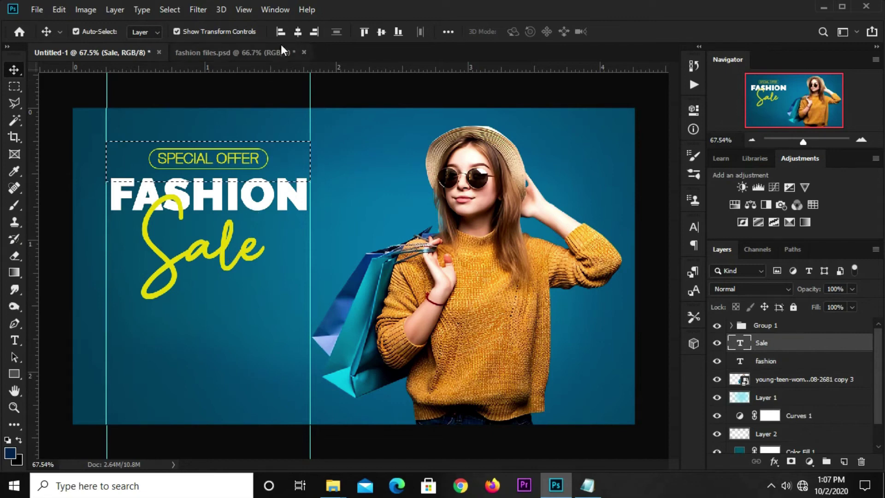
click(297, 32)
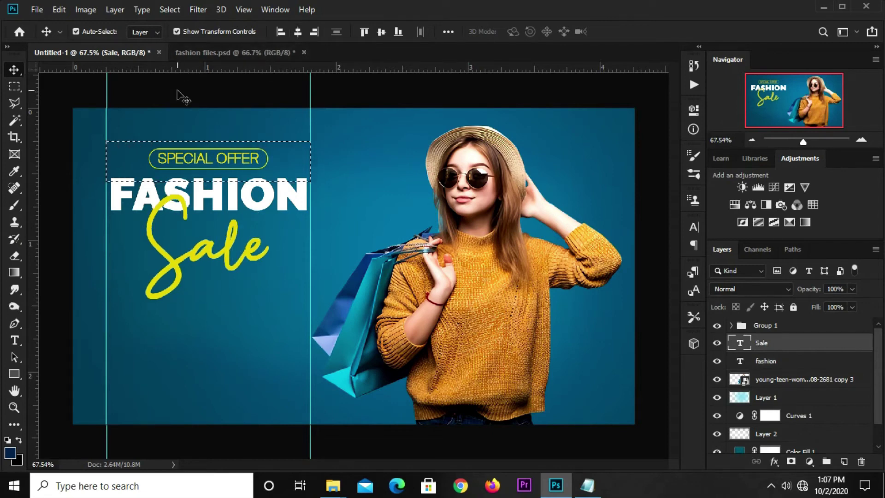
key(ctrl)
key(ctrl+d)
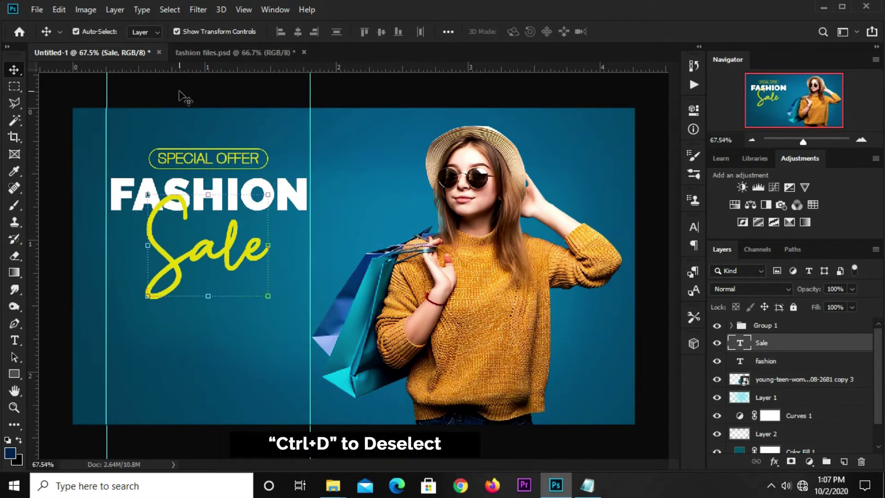
click(193, 95)
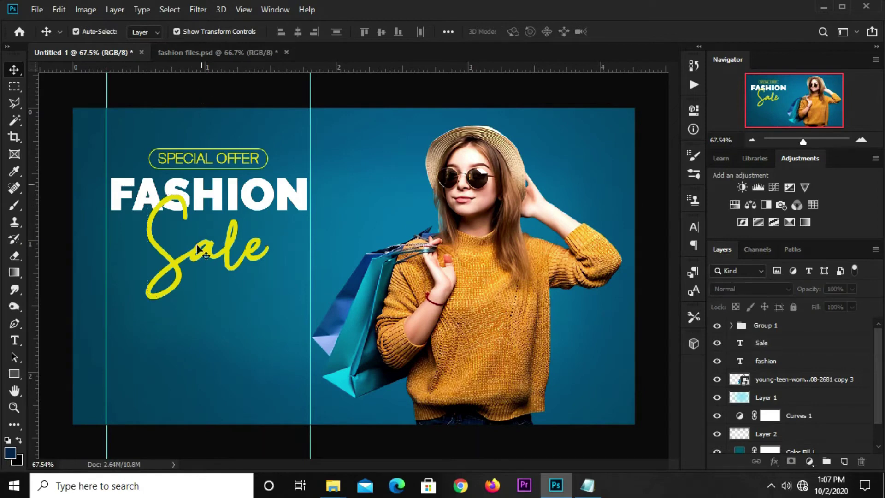
click(198, 260)
- Highlight 'ale' in Sale and give it a 5 pt baseline shift, committing the edit
click(18, 342)
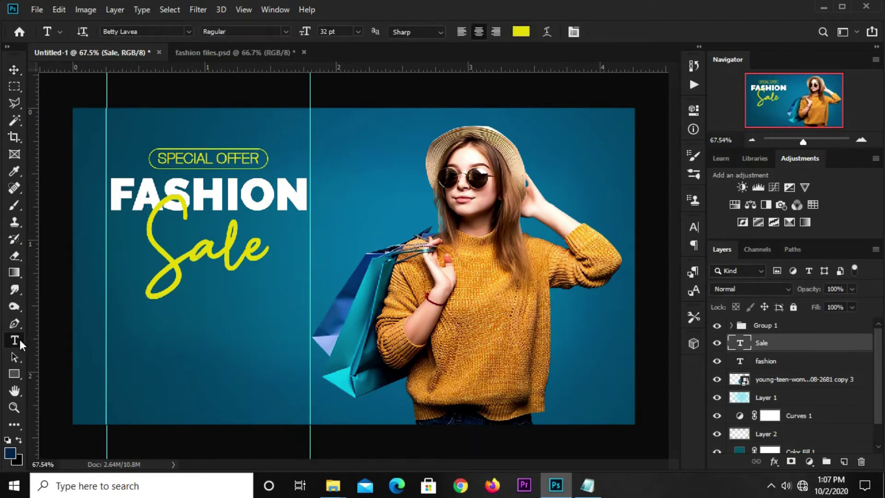
drag(198, 245, 266, 246)
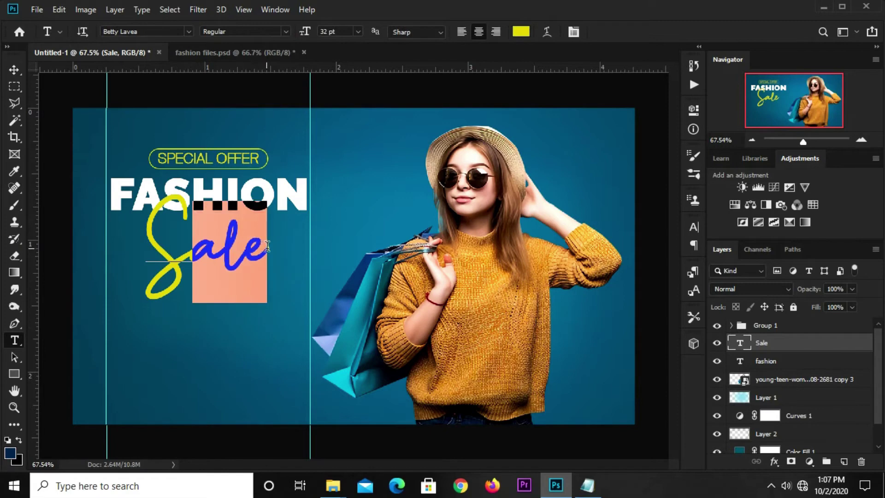
click(690, 226)
text(5)
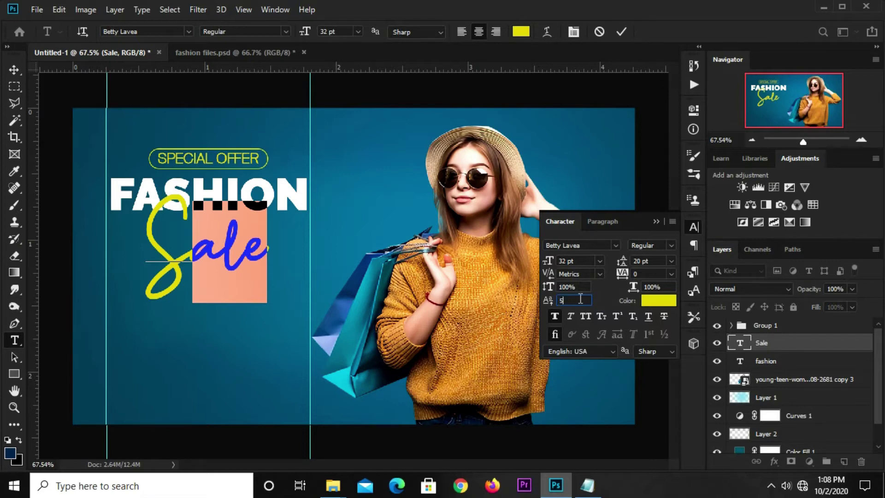
key(Return)
click(657, 222)
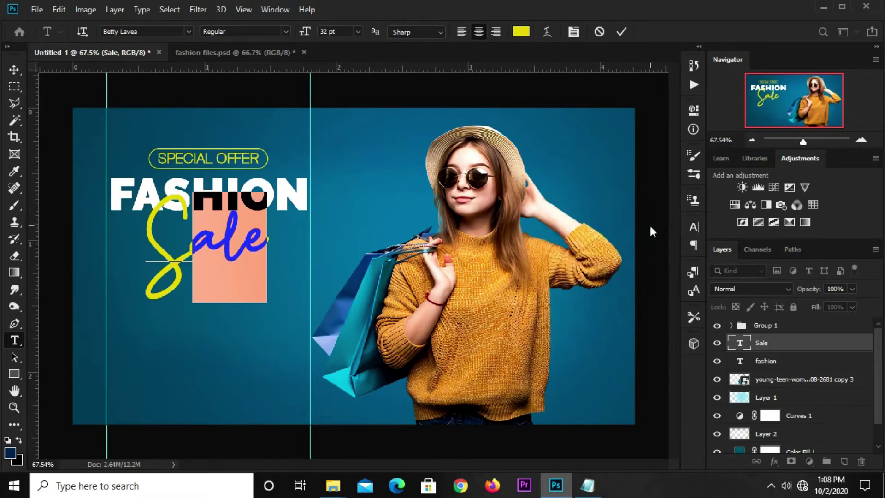
click(623, 31)
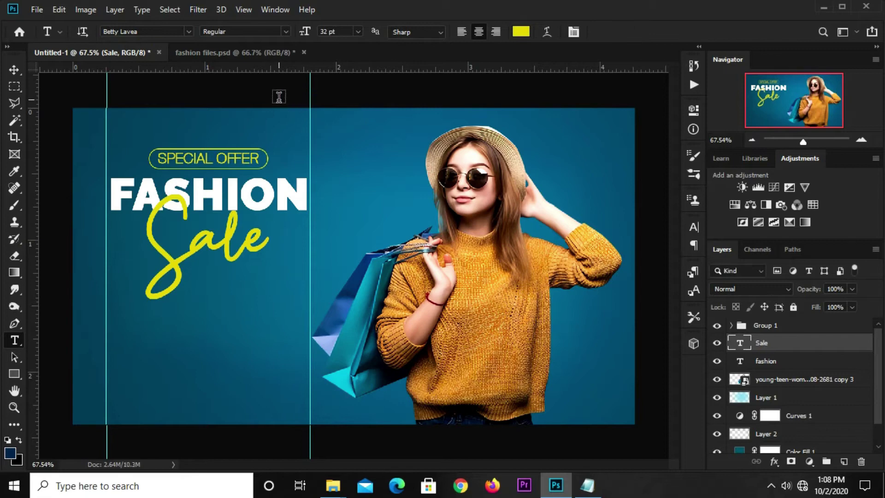
key(v)
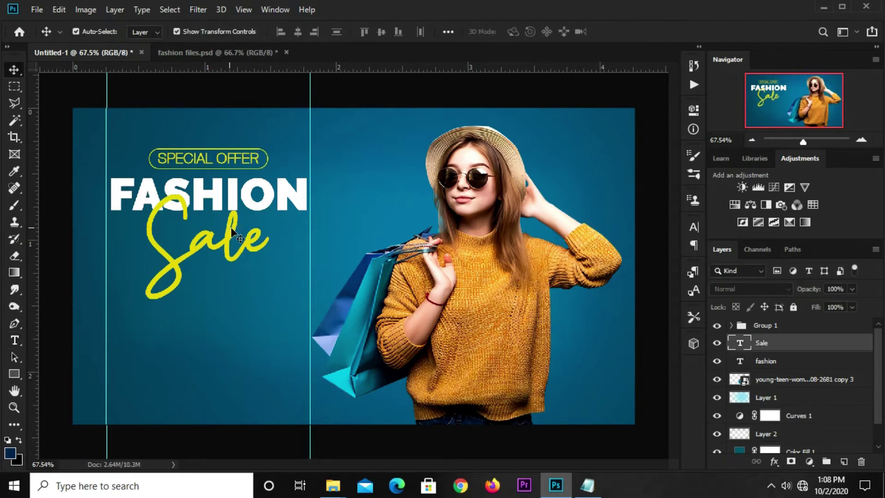
- Add a black Drop Shadow to Sale: opacity 100, distance 8 px, spread 38%, size 0
click(746, 350)
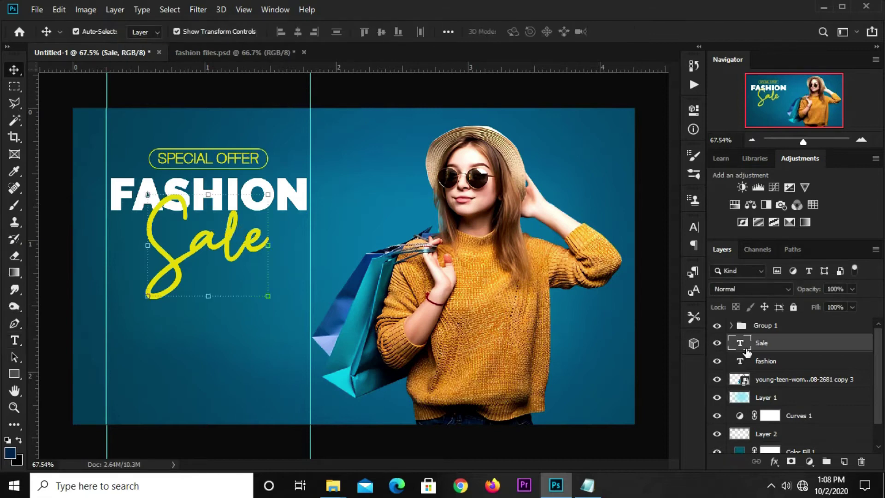
click(773, 459)
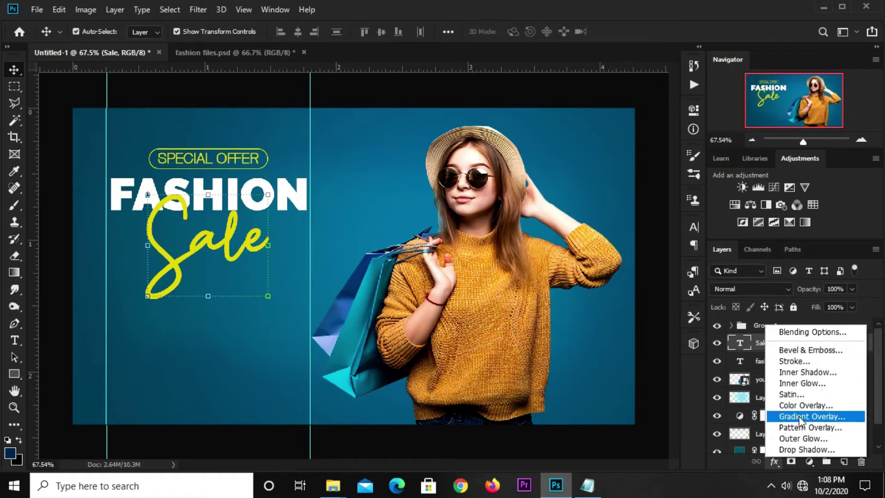
click(801, 449)
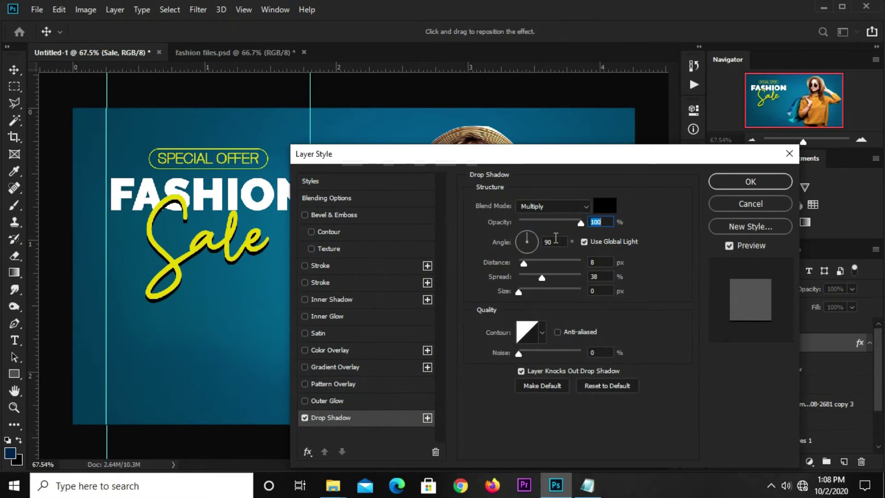
click(590, 262)
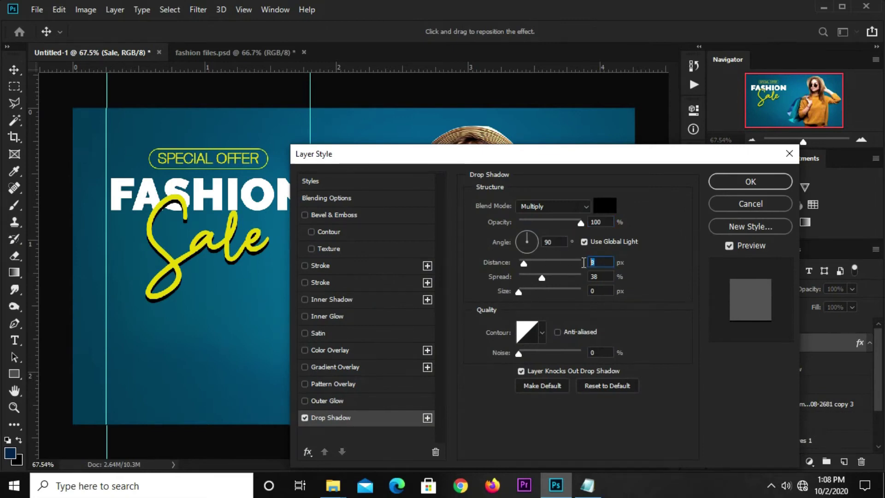
click(602, 278)
click(596, 290)
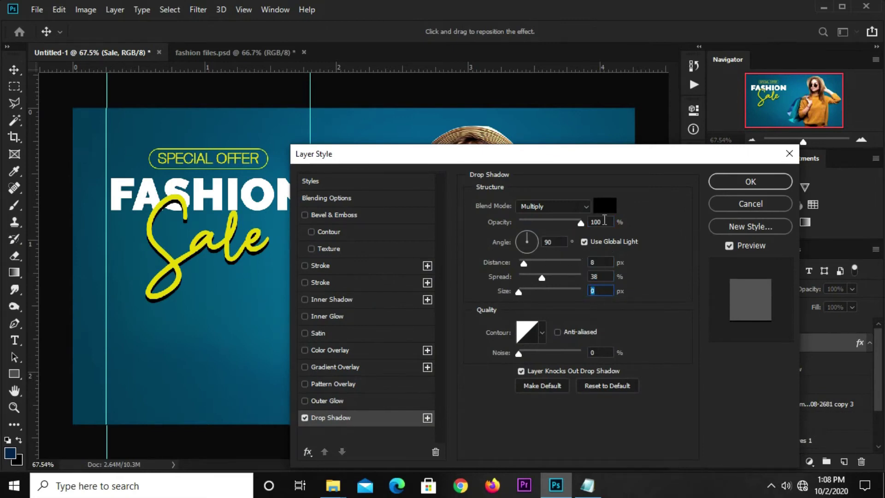
drag(595, 224, 583, 225)
click(724, 181)
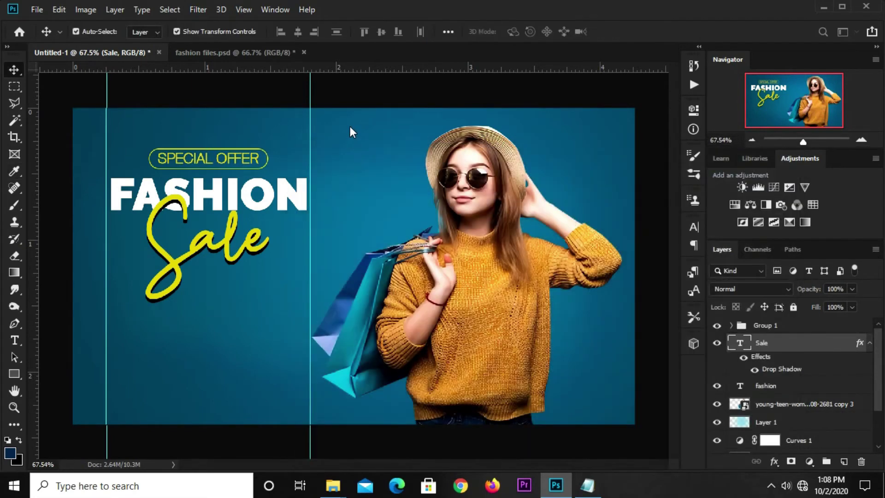
click(359, 99)
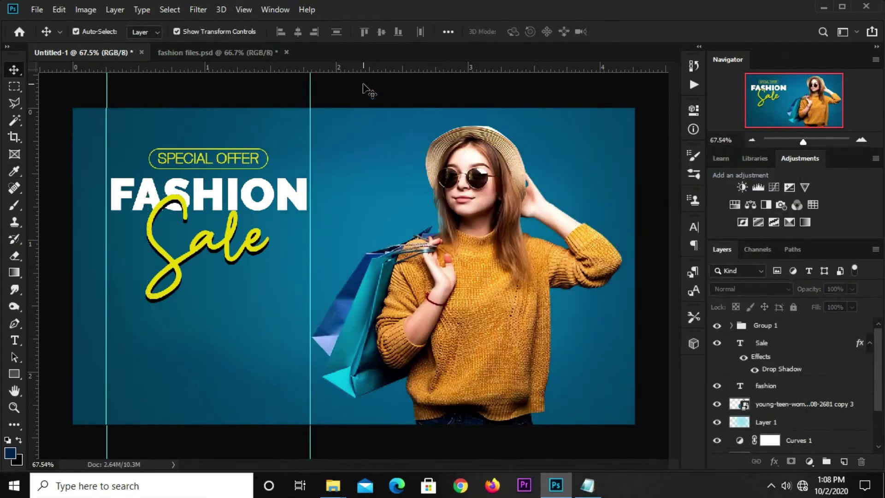
- Scale the SPECIAL OFFER pill group down to about 80%
click(760, 330)
key(ctrl+t)
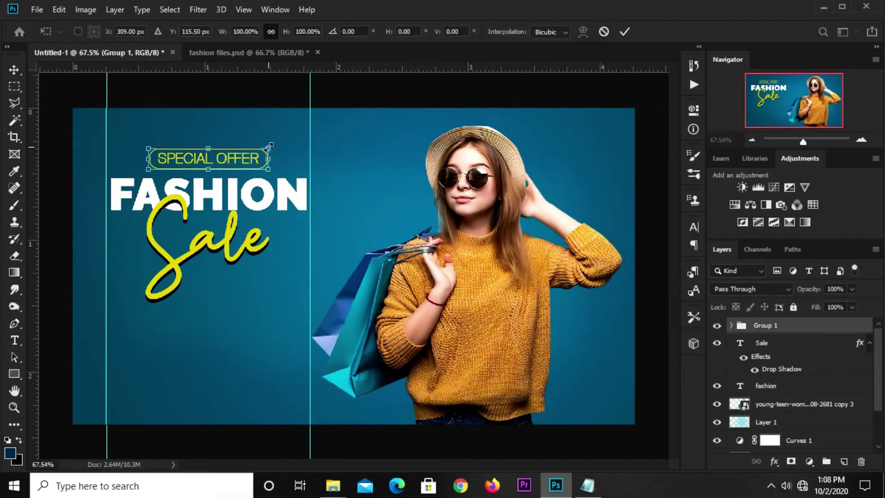
drag(269, 146, 245, 147)
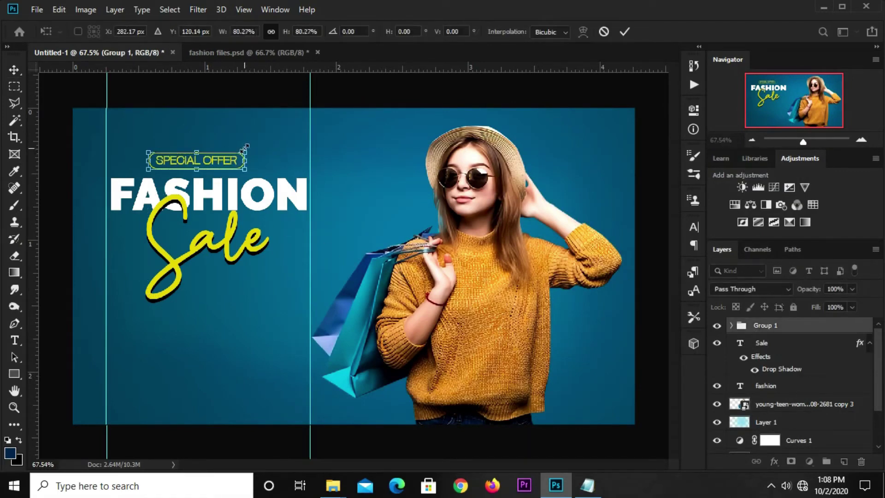
key(Return)
- Centre the pill horizontally within a marquee strip between the guides, then deselect
click(170, 9)
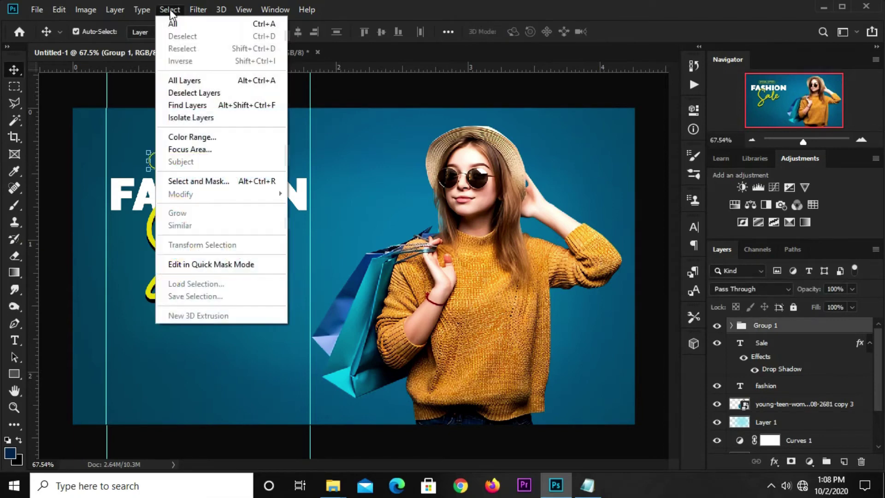
click(137, 70)
click(14, 87)
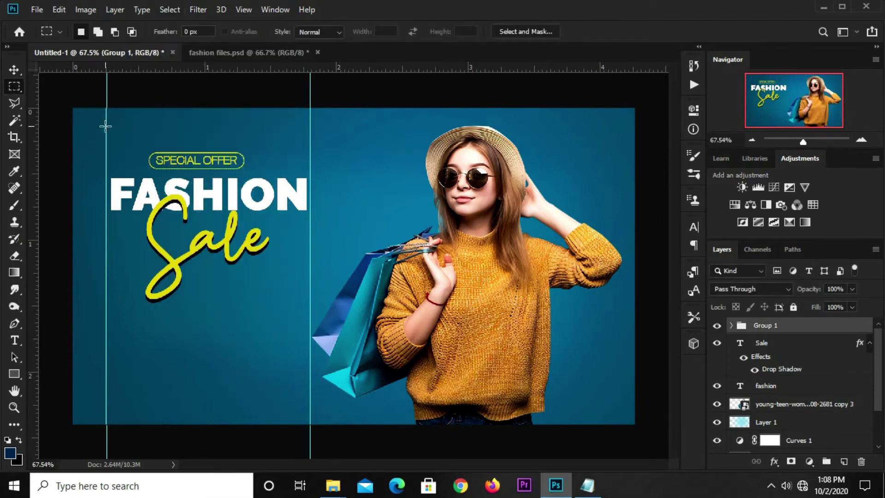
drag(105, 125, 310, 177)
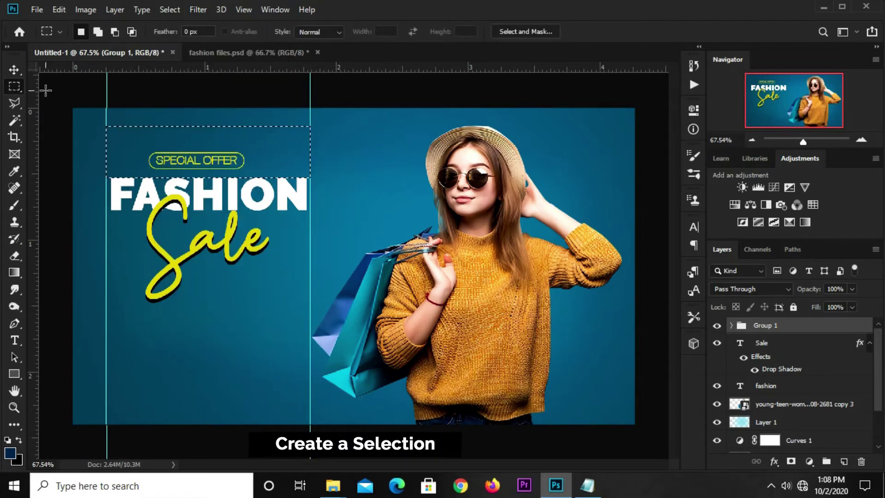
click(14, 69)
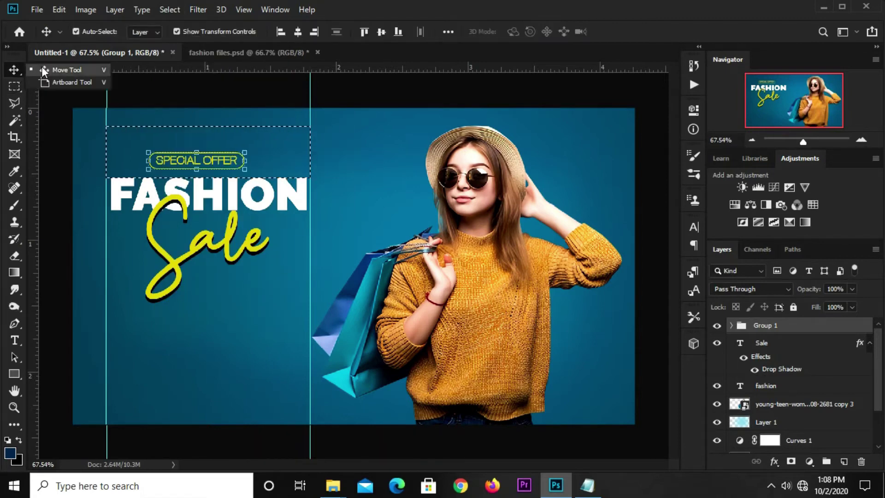
click(298, 31)
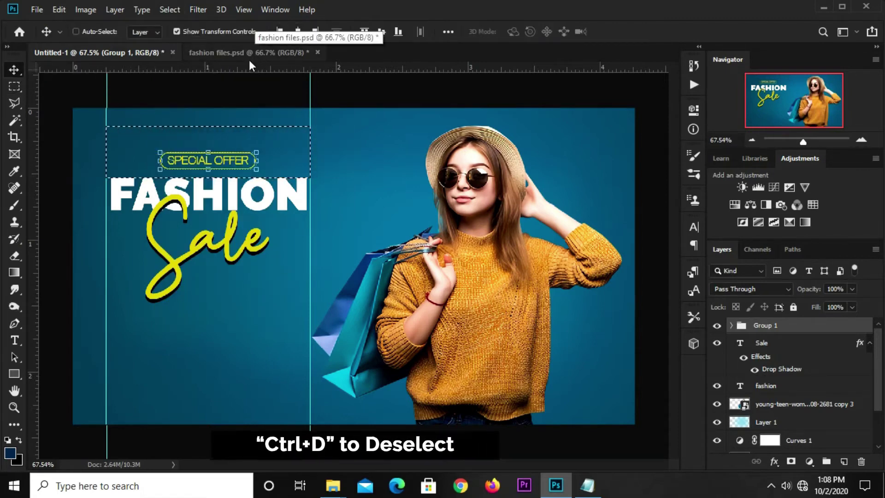
key(ctrl+d)
ctrl+click(234, 95)
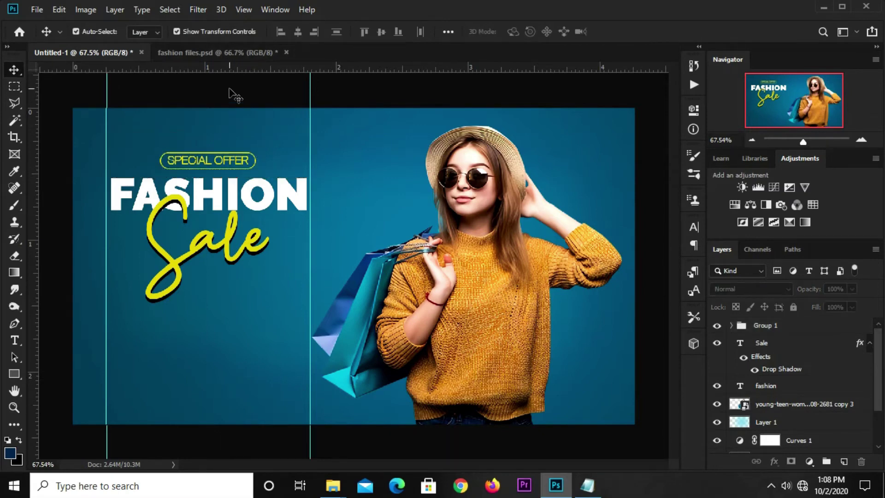
- Copy 'get up to' from the Notepad notes, then select FASHION back in Photoshop
click(587, 485)
click(509, 344)
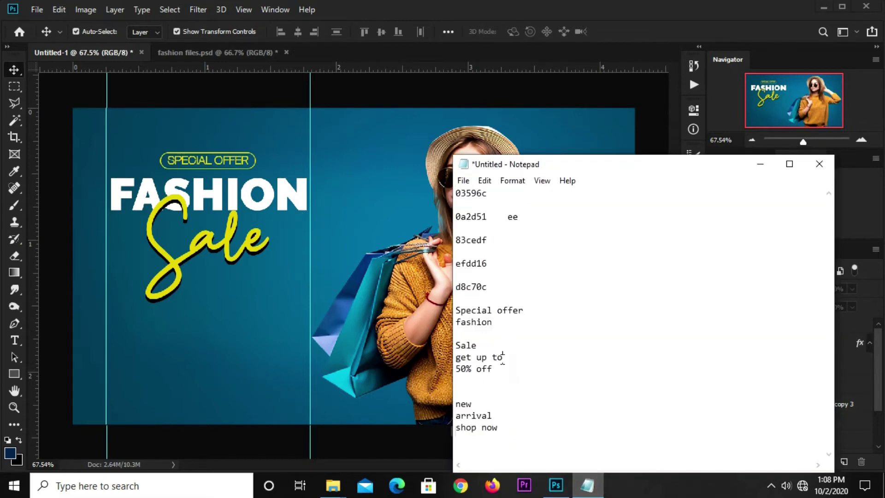
drag(502, 357, 455, 357)
right_click(480, 357)
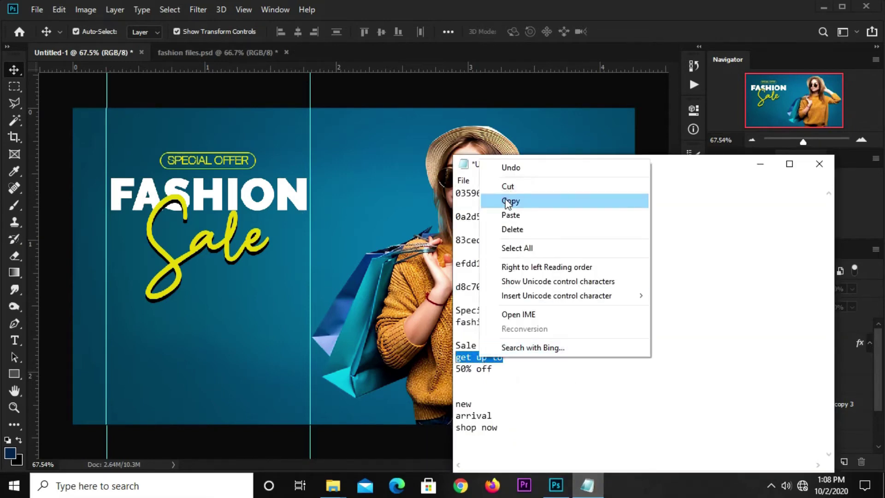
click(508, 202)
click(367, 97)
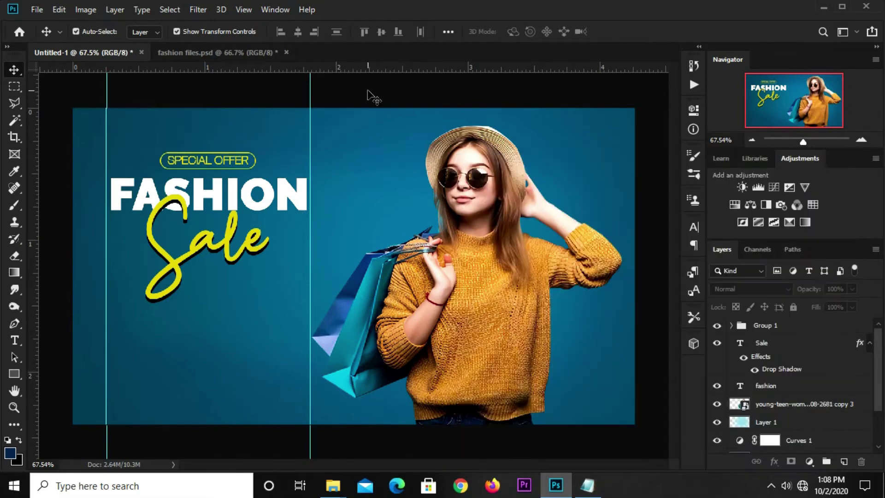
click(222, 187)
- Duplicate FASHION below Sale and set the copy to Aliquam at 9 pt
alt+drag(222, 189, 280, 308)
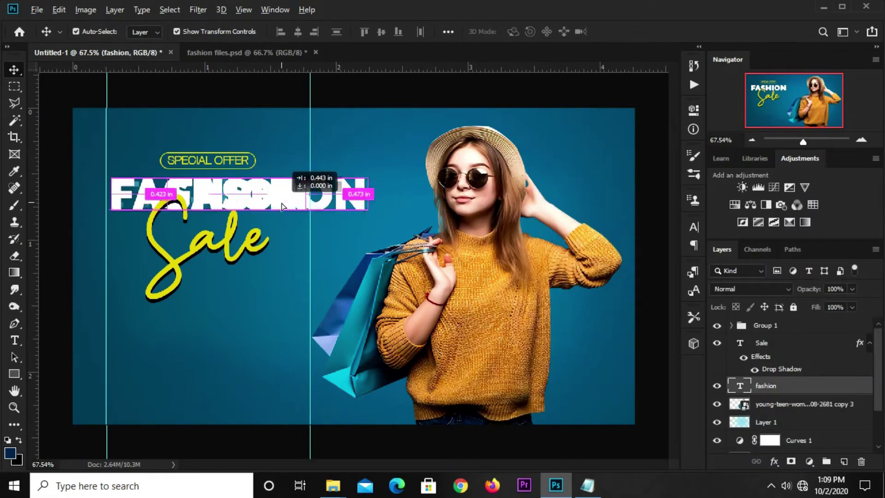
click(698, 226)
click(616, 245)
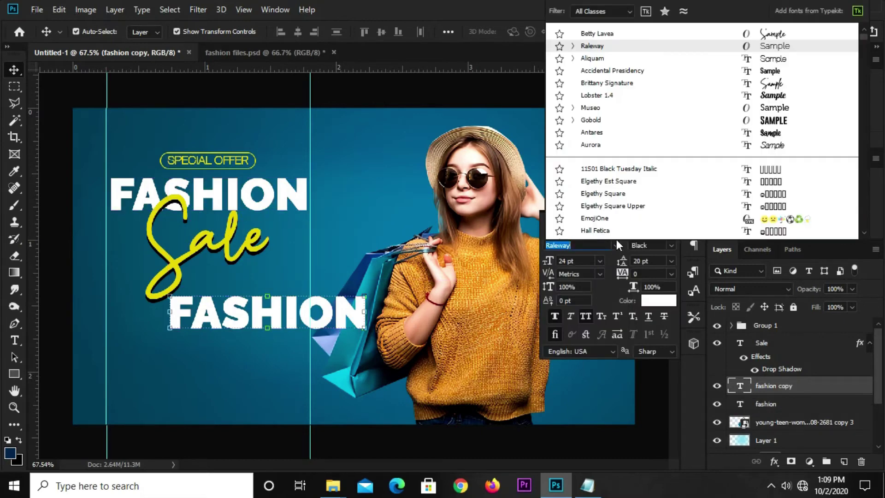
click(593, 60)
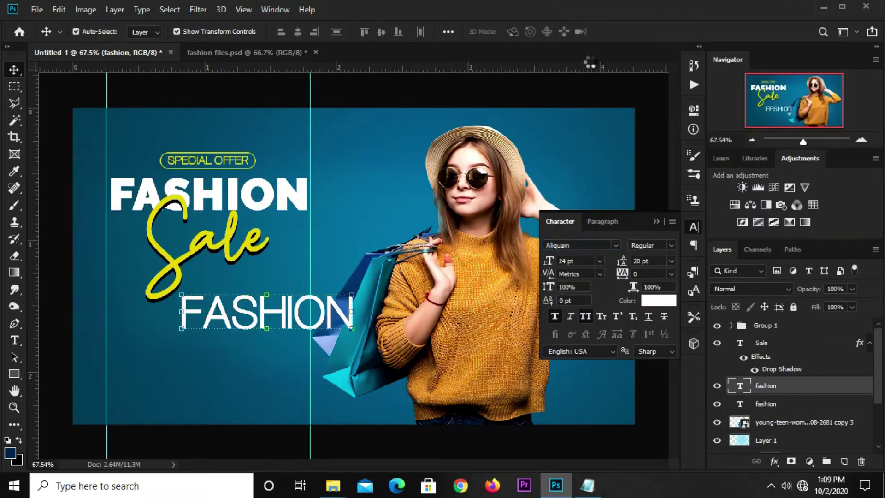
click(598, 259)
click(586, 330)
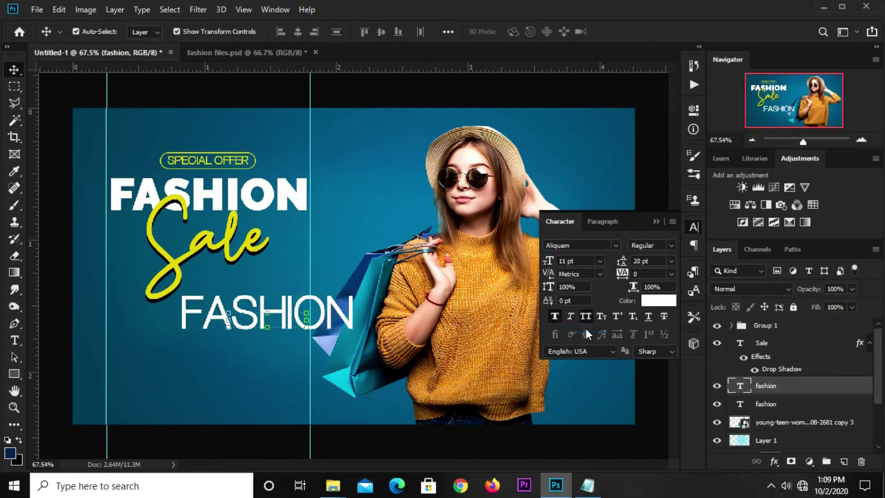
click(577, 263)
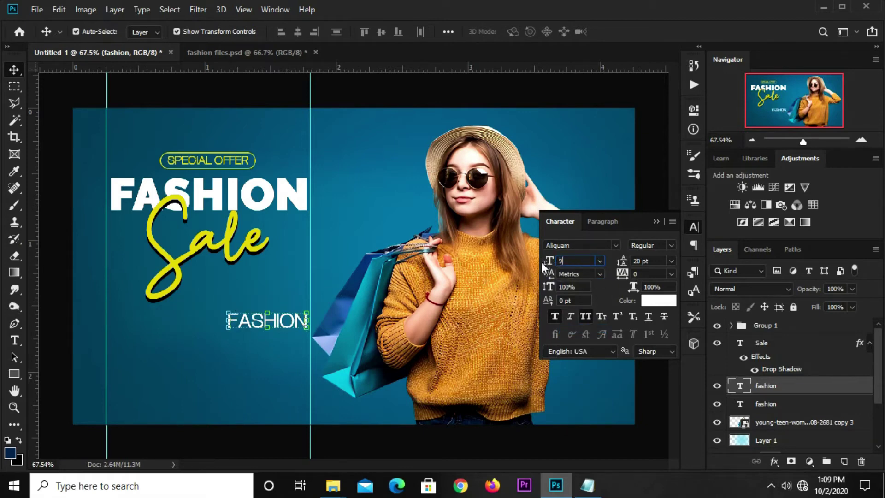
text(9)
key(Return)
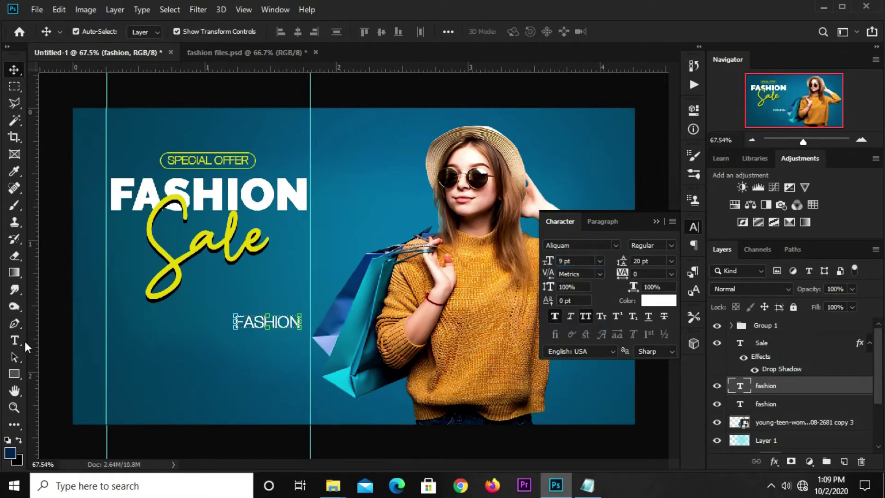
- Retype the copy as GET UP TO and move it just under Sale
click(18, 340)
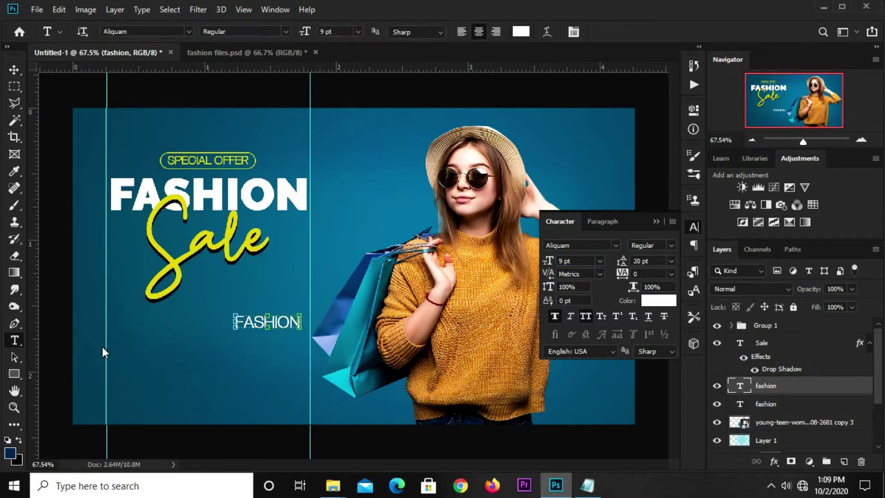
click(253, 319)
key(ctrl+a)
text(GET UP TO)
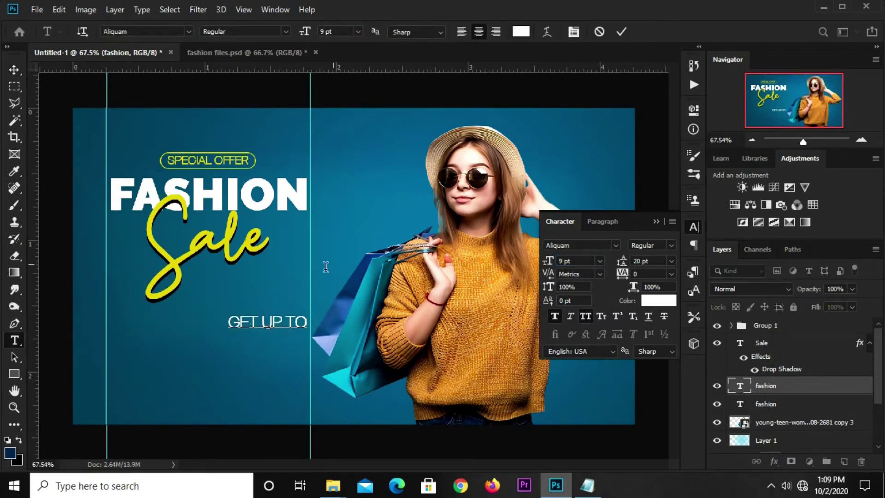
key(ctrl+Return)
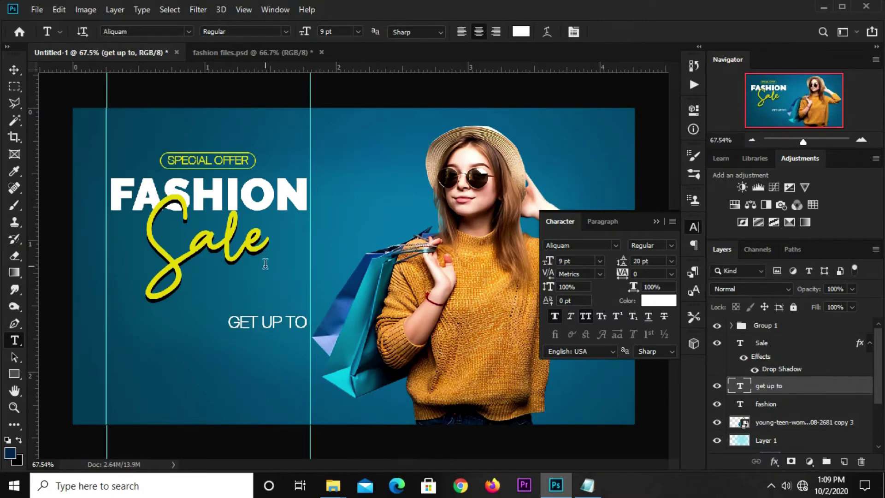
key(v)
drag(277, 316, 243, 278)
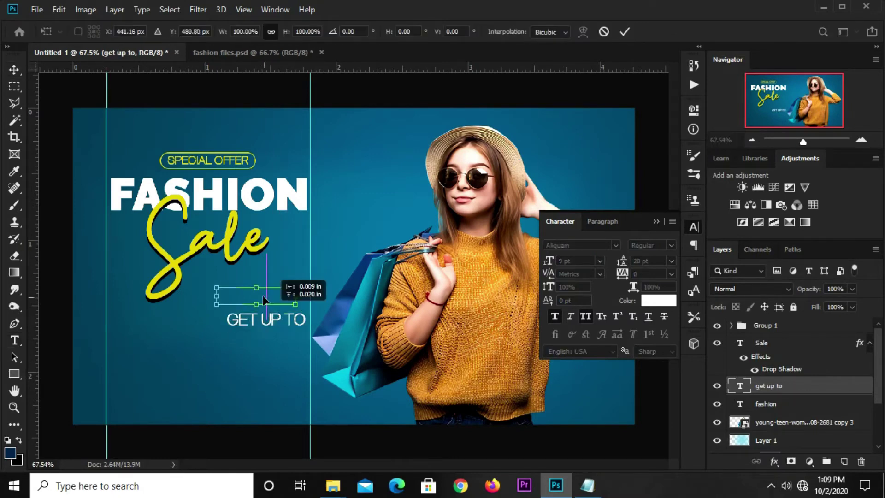
key(Return)
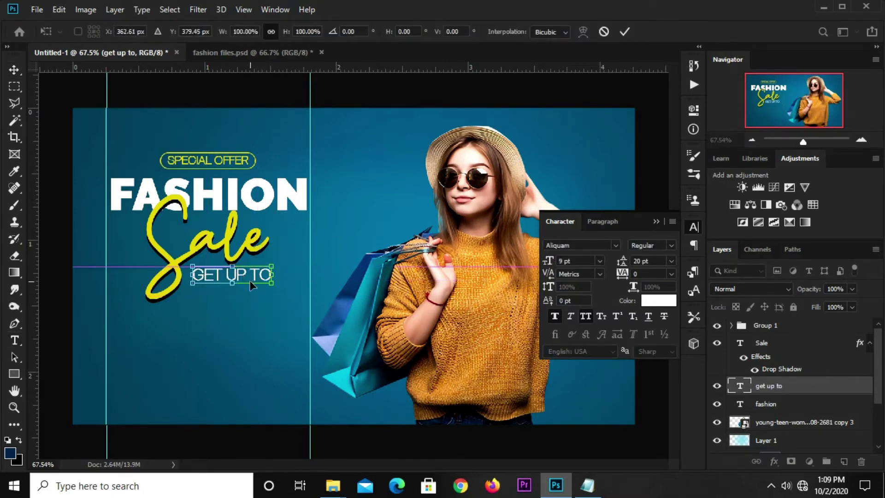
key(Return)
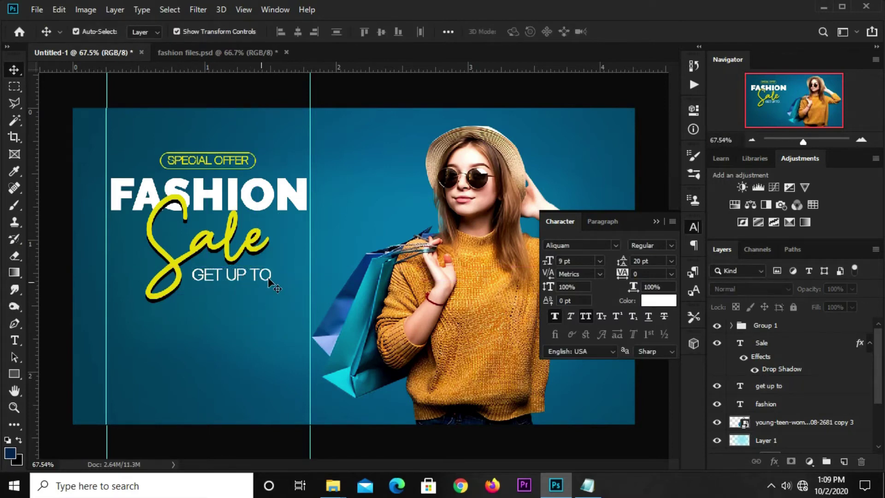
- Move the get up to layer above Group 1 and slightly enlarge the text
click(270, 282)
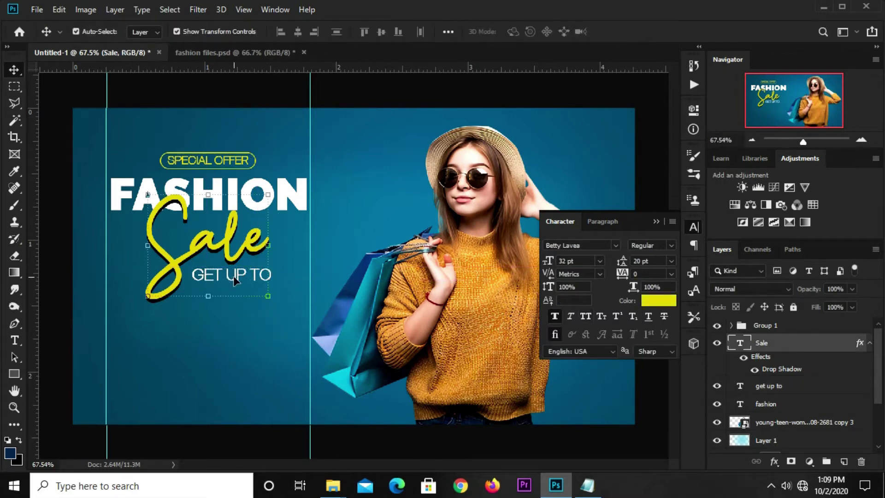
drag(782, 386, 774, 318)
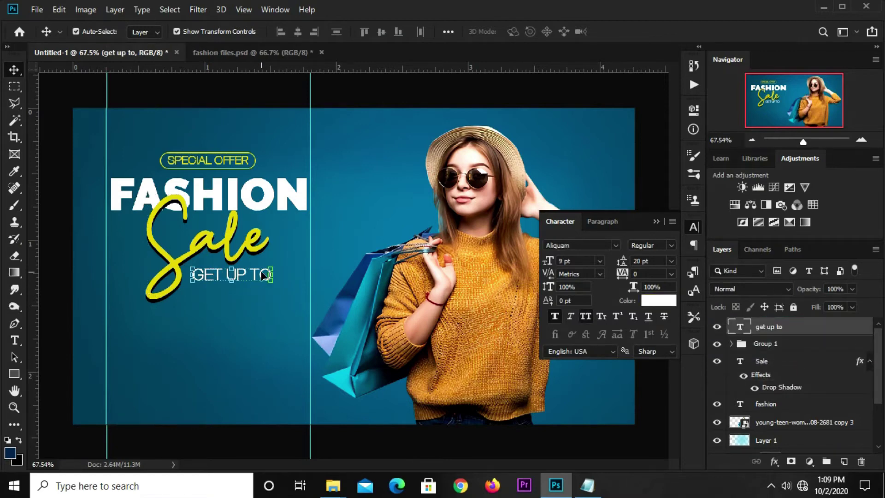
key(ctrl+t)
mouse_move(191, 283)
mouse_down()
mouse_move(188, 290)
mouse_move(212, 291)
mouse_up()
- Nudge a duplicate GET UP TO line down and copy '50% off' from Notepad
key(Return)
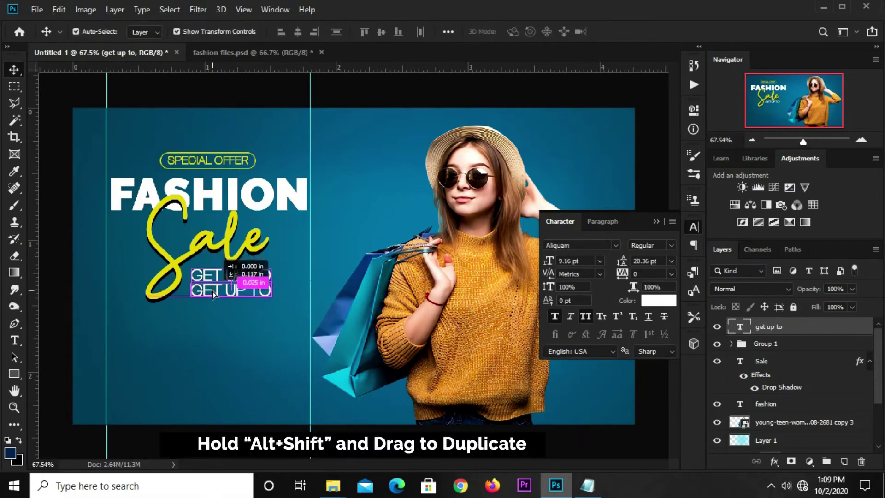
key(Down)
key(Down)
key(Down)
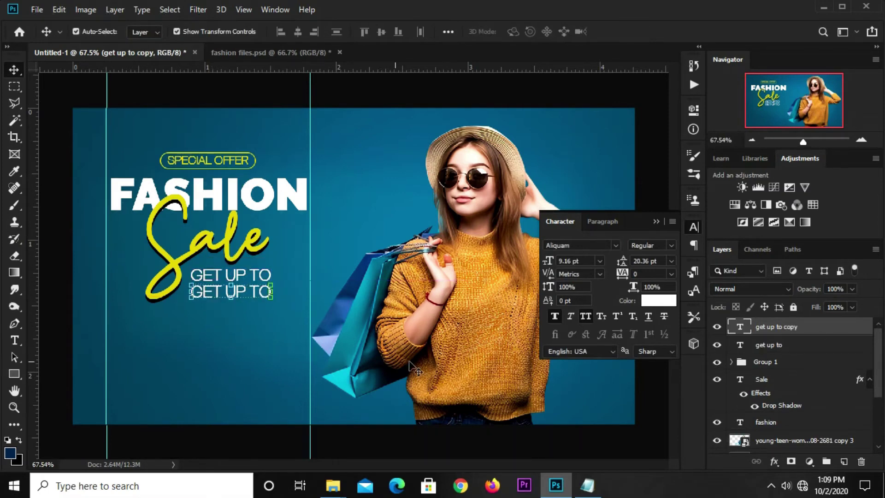
click(587, 488)
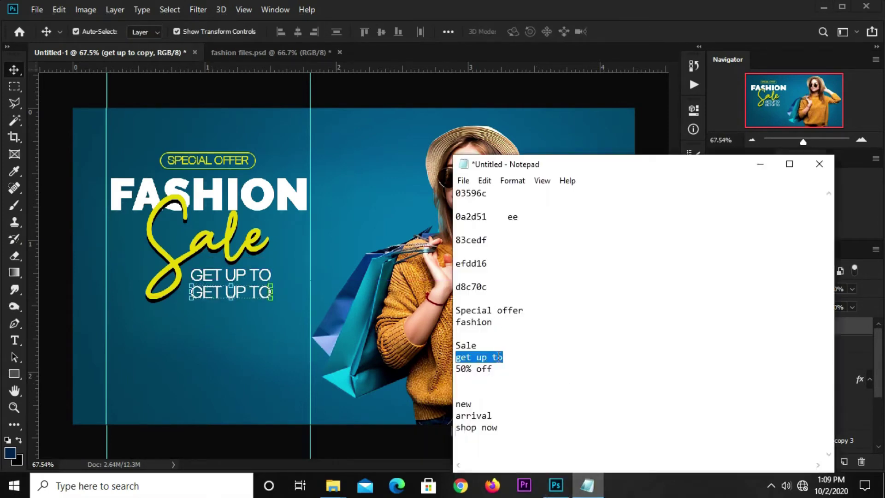
drag(456, 369, 492, 368)
right_click(470, 370)
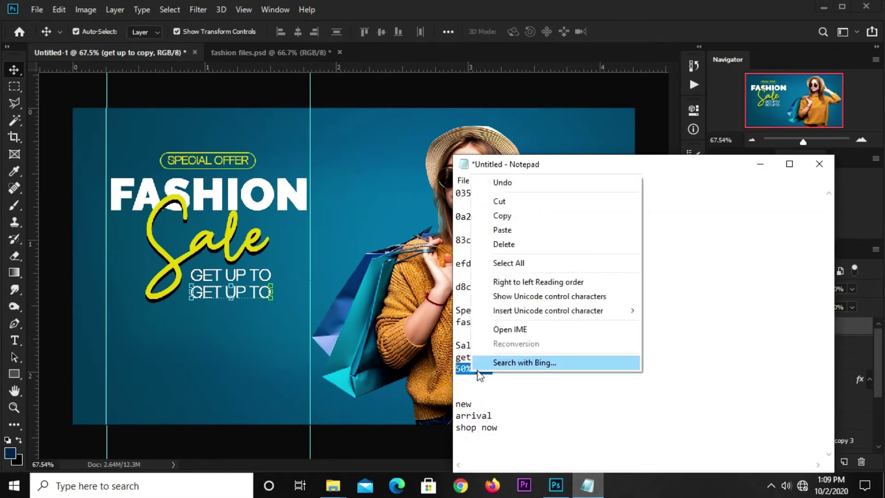
click(500, 216)
click(502, 103)
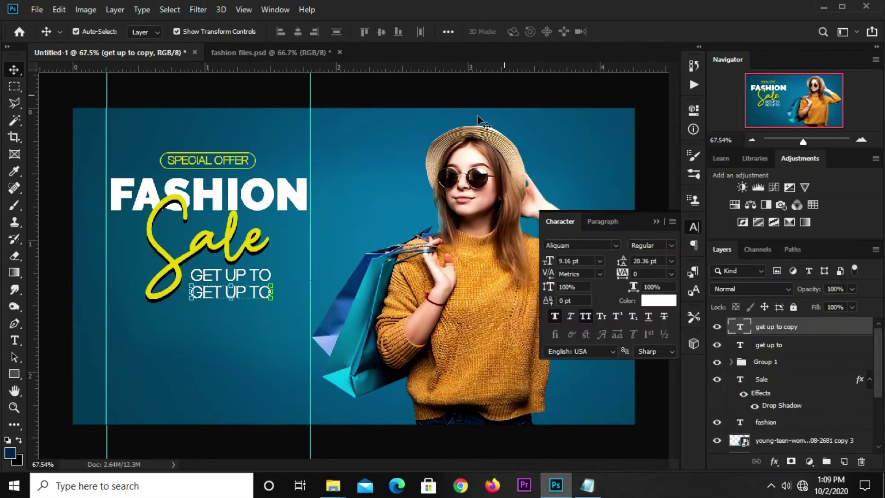
- Replace the duplicate's text with 50% OFF and place it directly under GET UP TO
click(15, 341)
click(222, 294)
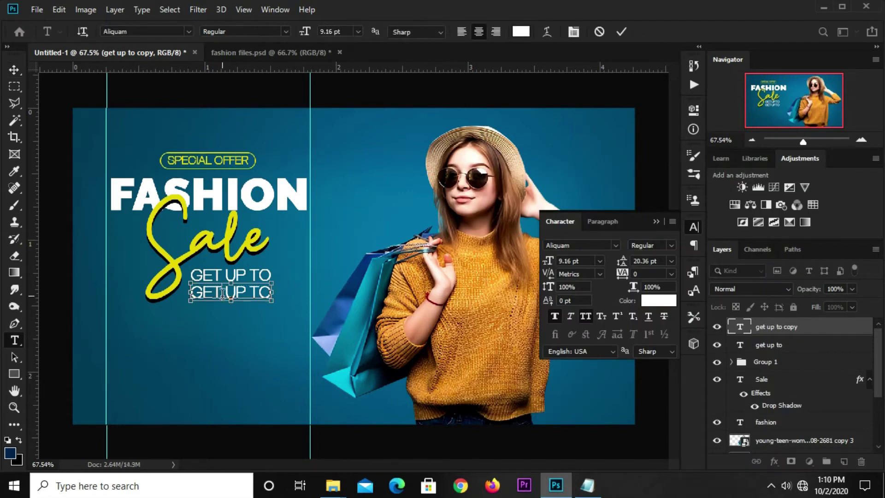
key(ctrl+a)
key(ctrl+v)
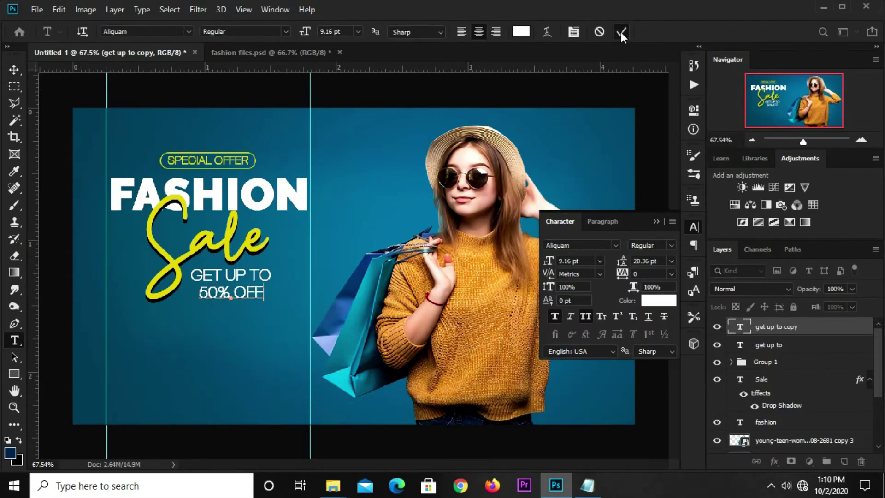
key(ctrl+Return)
key(v)
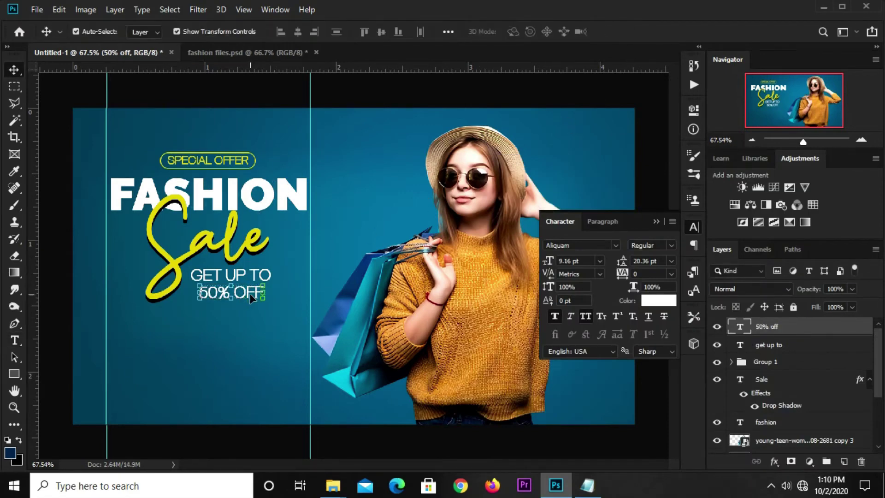
mouse_move(250, 298)
mouse_down()
mouse_move(242, 292)
mouse_move(273, 300)
mouse_up()
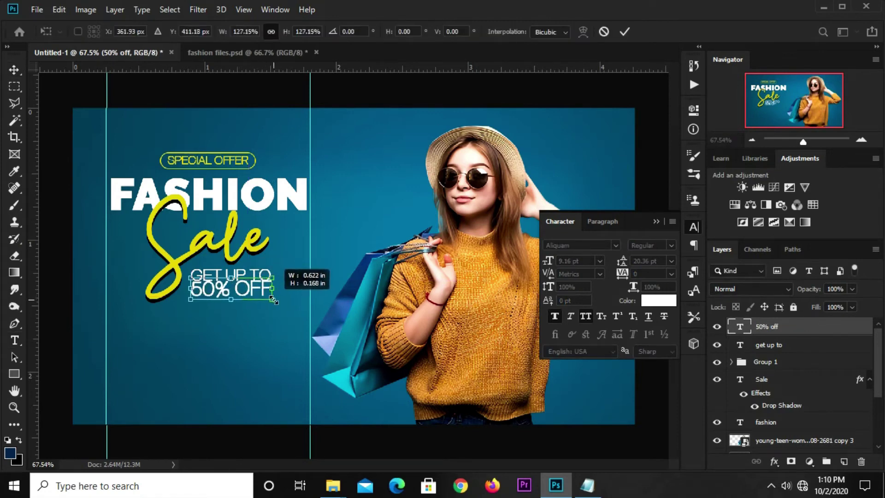
key(Return)
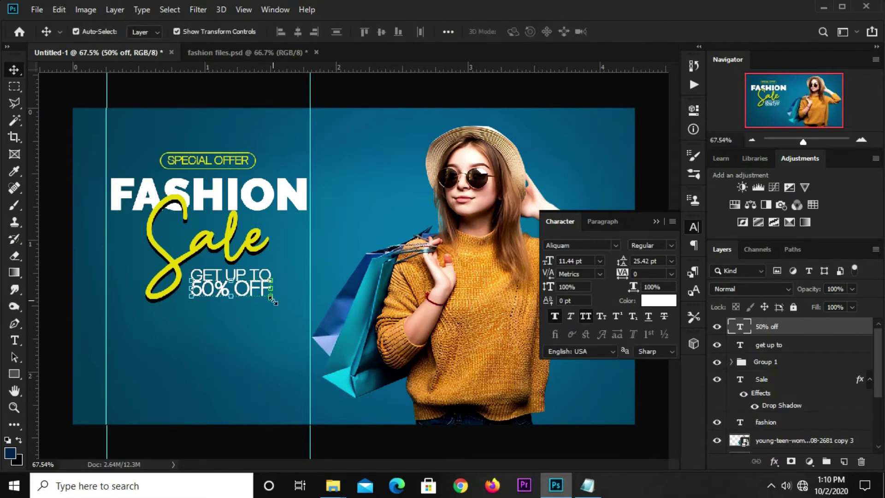
key(ctrl+z)
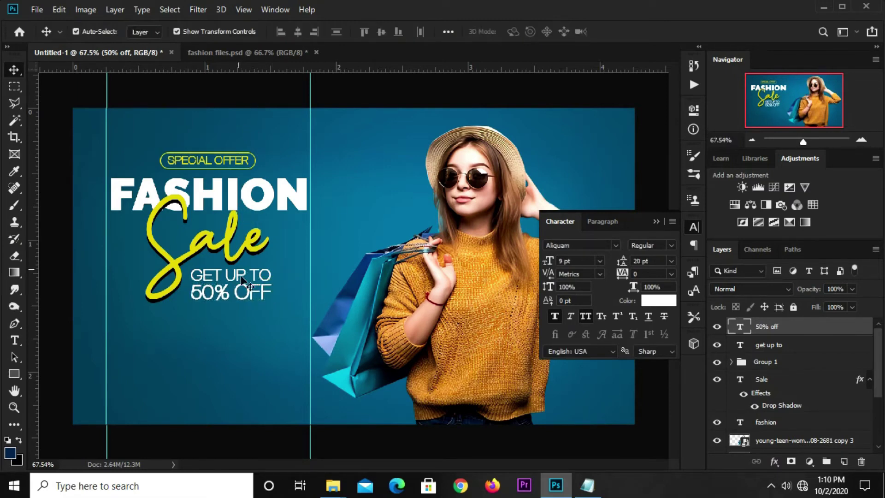
click(243, 280)
click(235, 295)
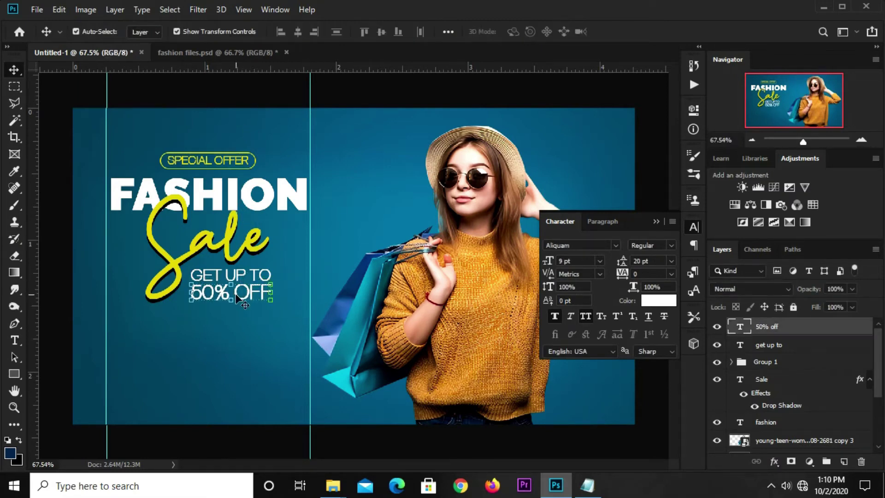
click(656, 222)
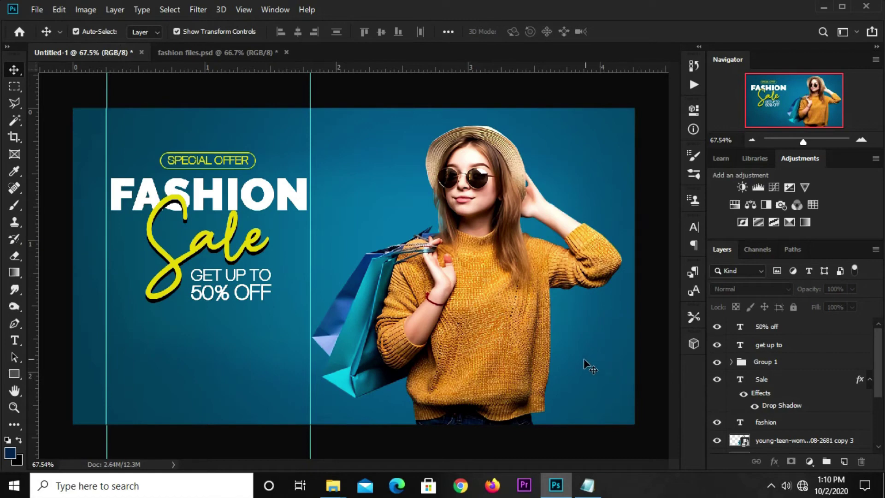
- Bring the Lorem ipsum layer from fashion files.psd into Untitled-1, beneath 50% OFF
click(217, 53)
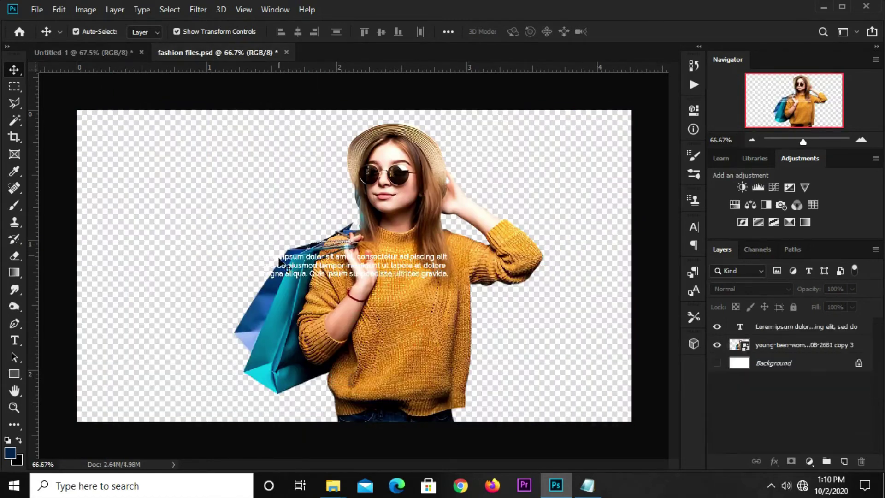
click(316, 273)
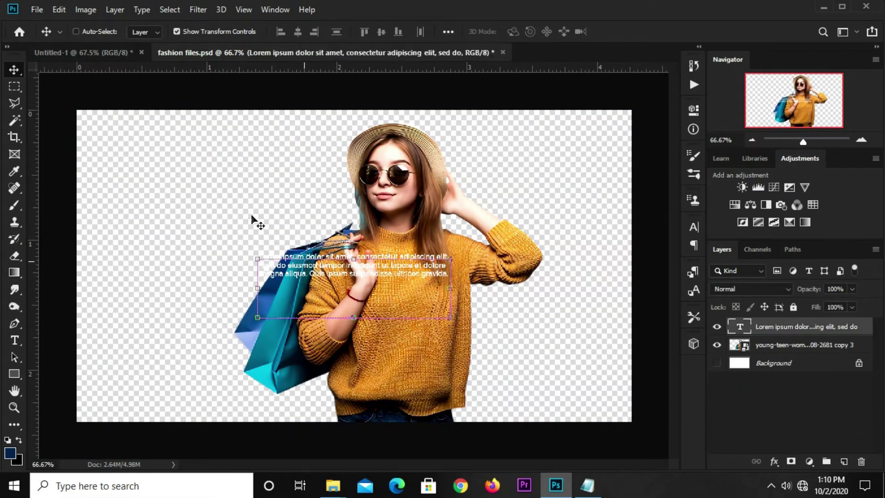
click(107, 54)
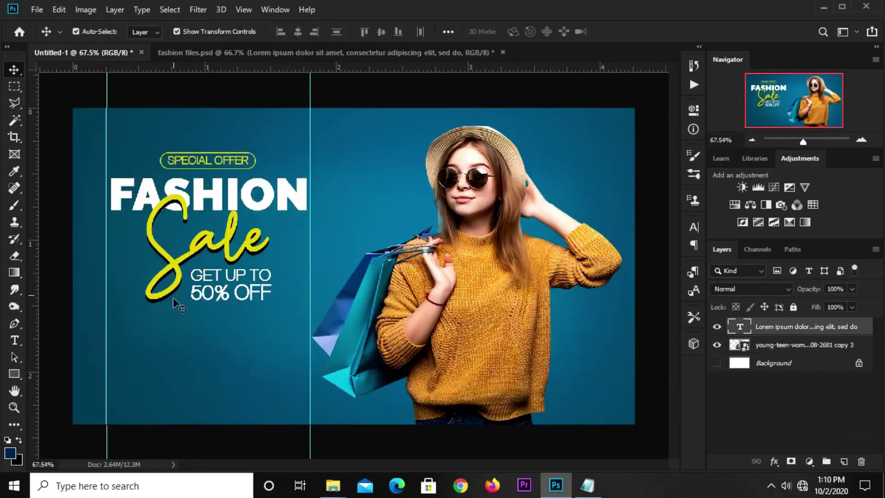
mouse_move(177, 304)
mouse_down()
mouse_move(330, 270)
mouse_move(213, 347)
mouse_up()
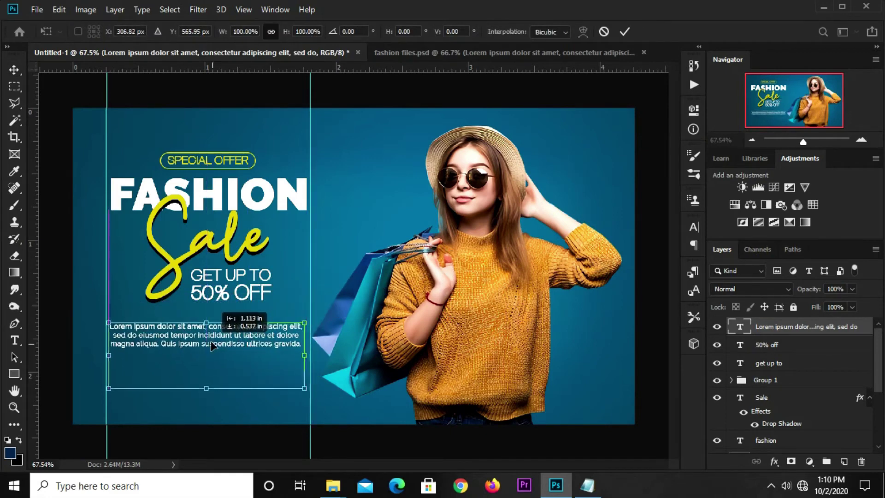
drag(213, 347, 212, 343)
key(Return)
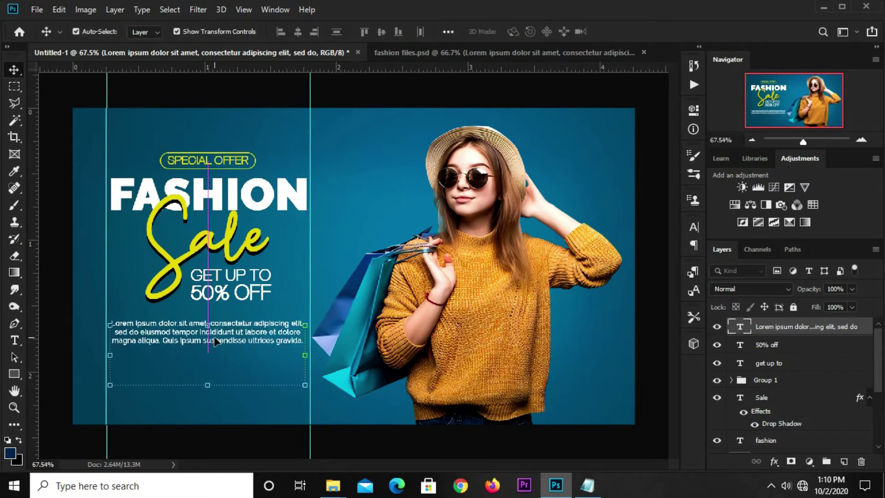
click(221, 100)
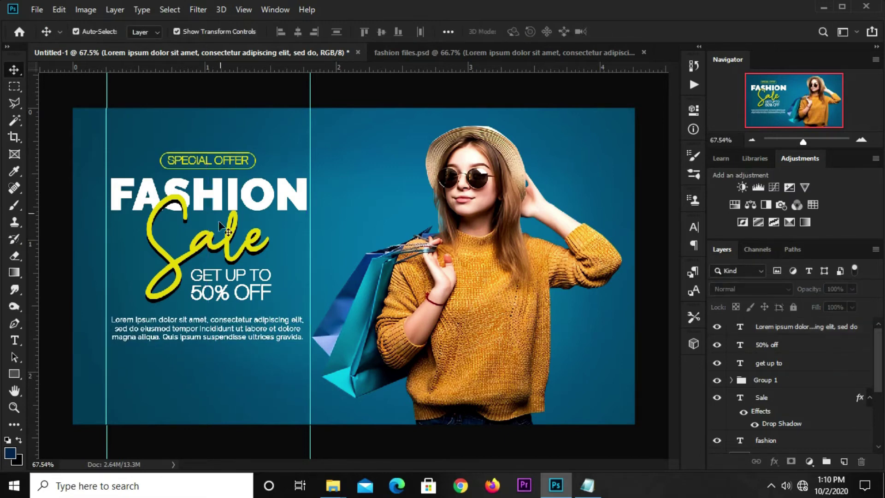
- Draw a 200 × 47 px rectangle with no fill and 3 px yellow stroke under the paragraph
click(14, 373)
right_click(21, 375)
click(69, 373)
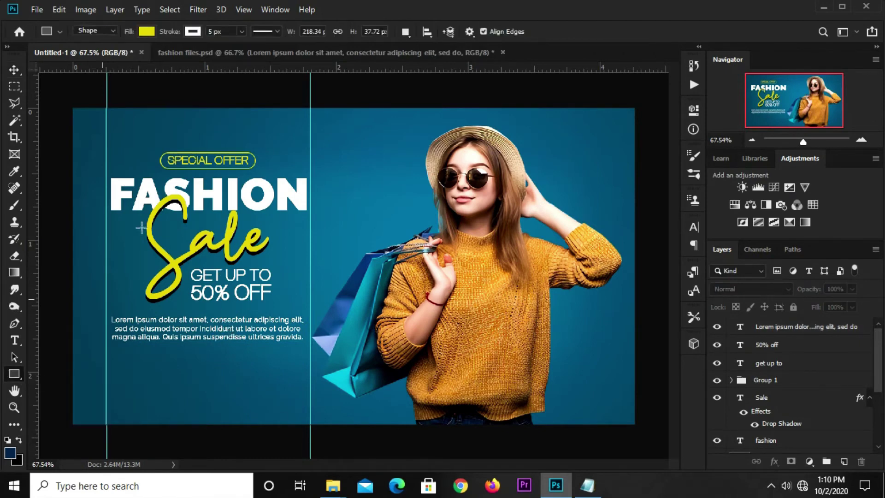
click(145, 31)
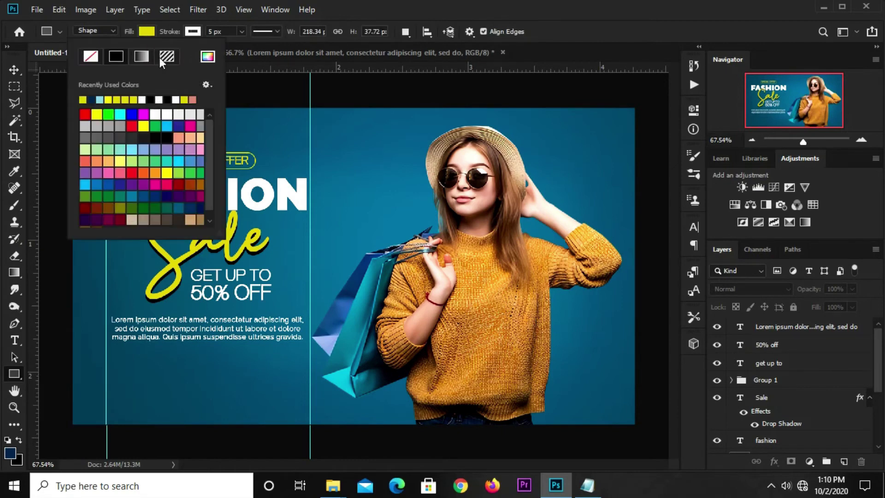
click(90, 56)
click(194, 32)
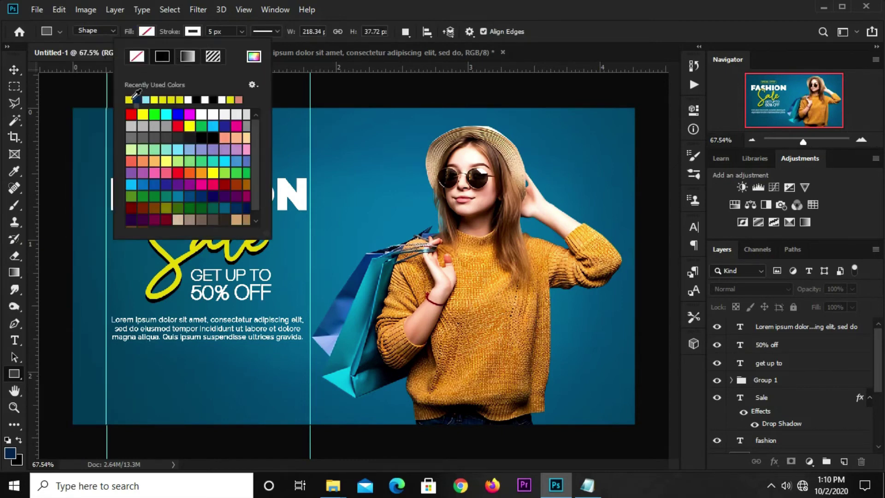
drag(227, 31, 204, 33)
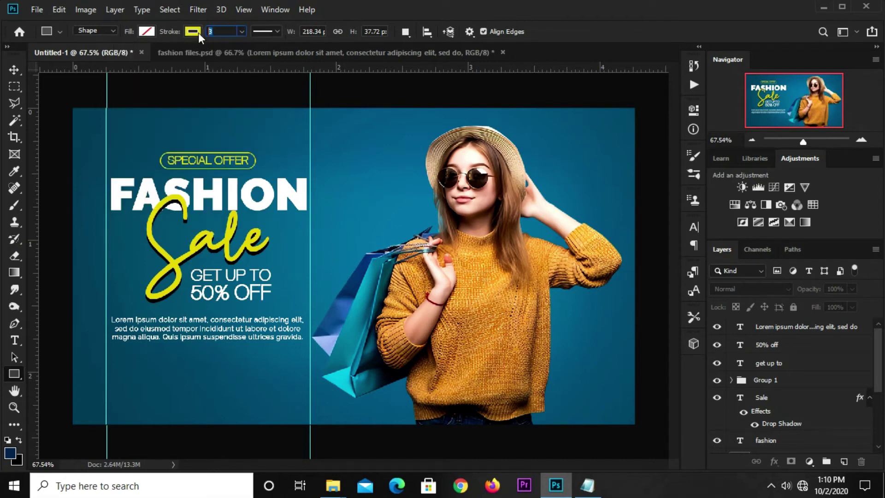
key(Return)
drag(155, 361, 225, 377)
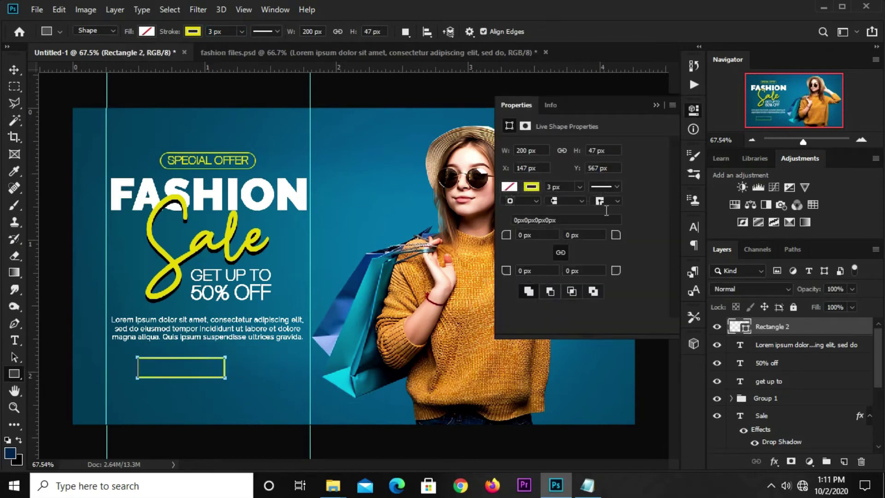
click(655, 105)
key(v)
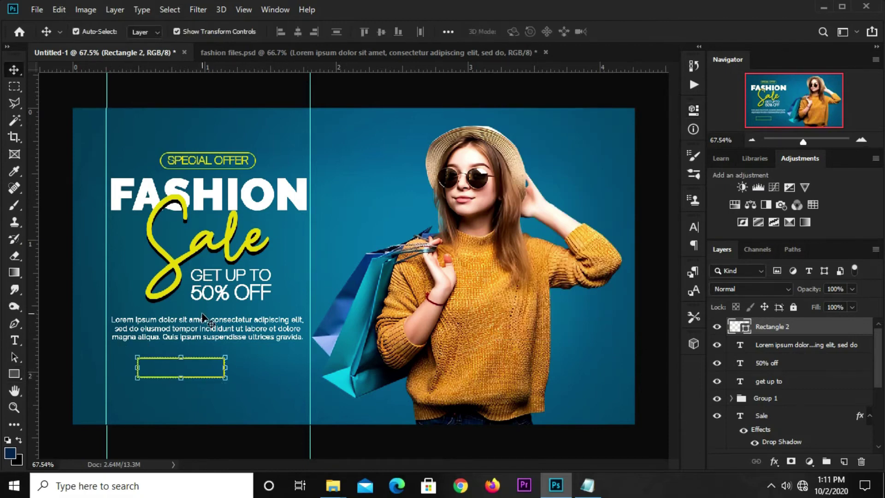
- Duplicate SPECIAL OFFER below the rectangle and copy 'shop now' from Notepad
click(229, 160)
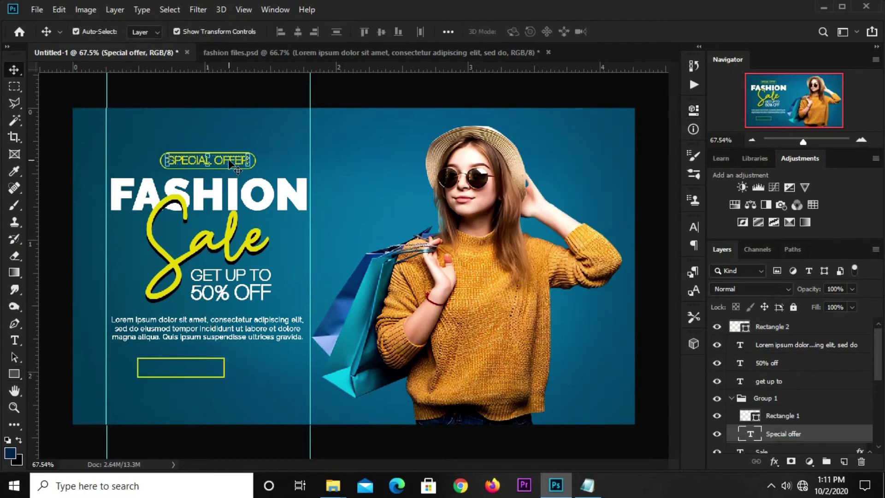
drag(229, 158, 205, 402)
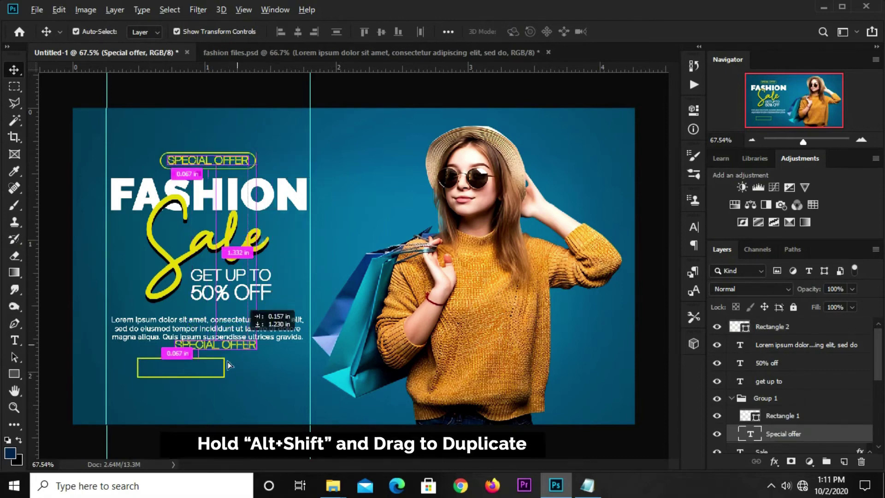
click(588, 484)
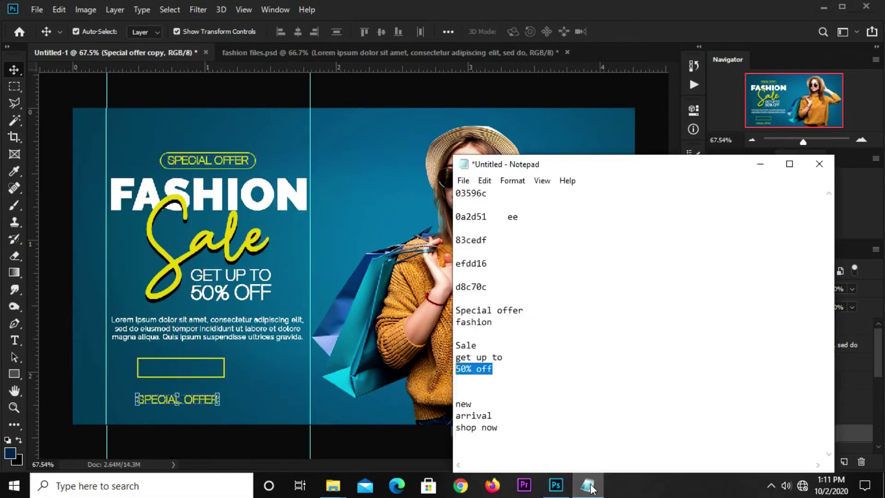
click(512, 379)
drag(506, 429, 454, 427)
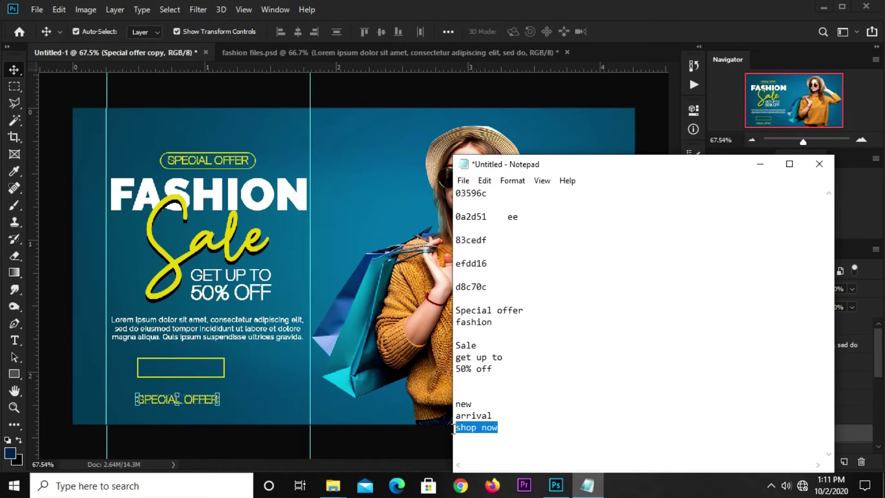
right_click(475, 431)
click(489, 276)
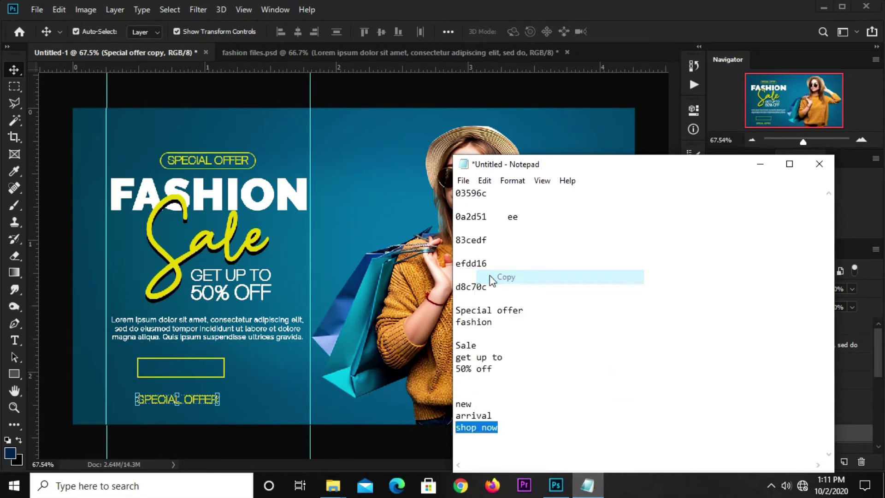
click(456, 89)
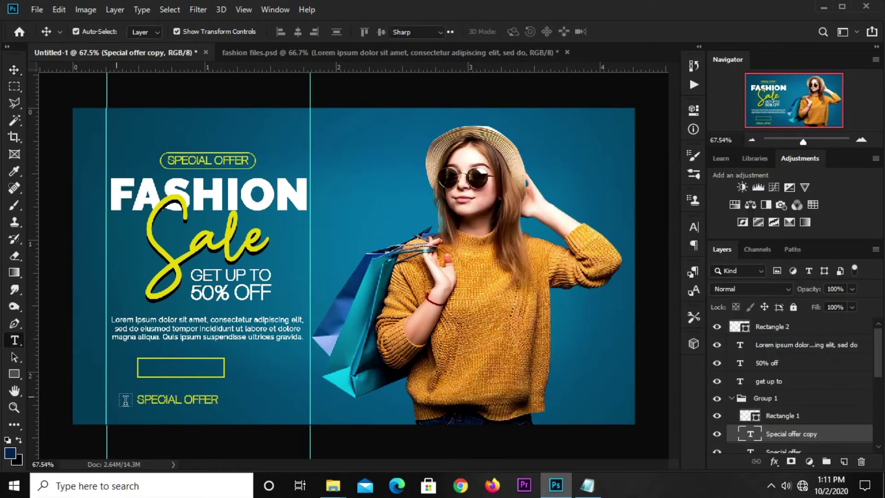
- Replace the duplicate's text with SHOP NOW and enlarge it to about 123% inside the rectangle
click(14, 340)
triple_click(156, 400)
key(ctrl+v)
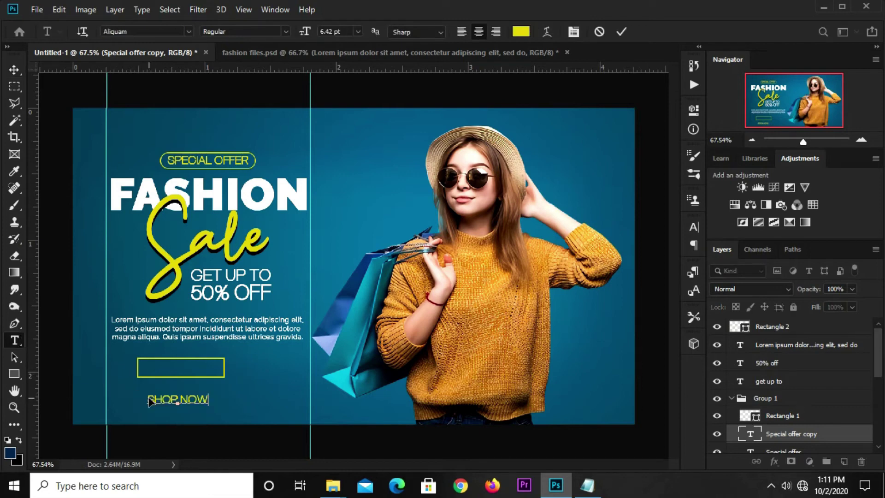
click(621, 31)
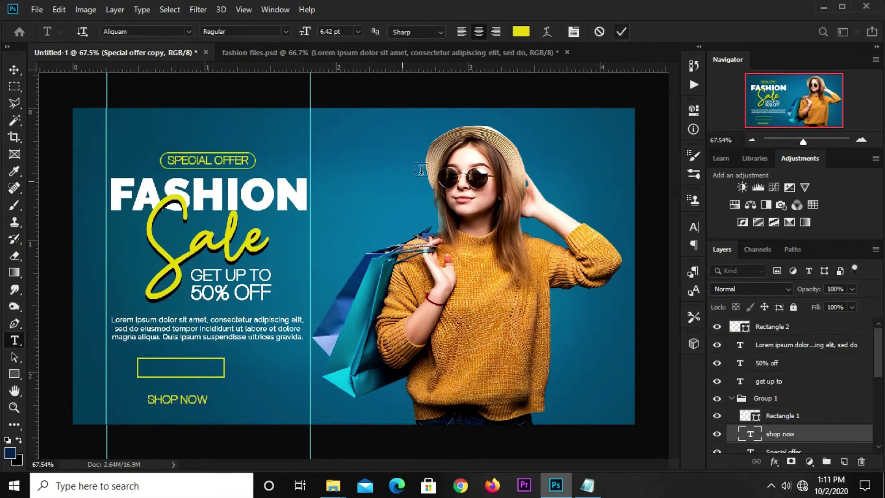
key(v)
key(ctrl+t)
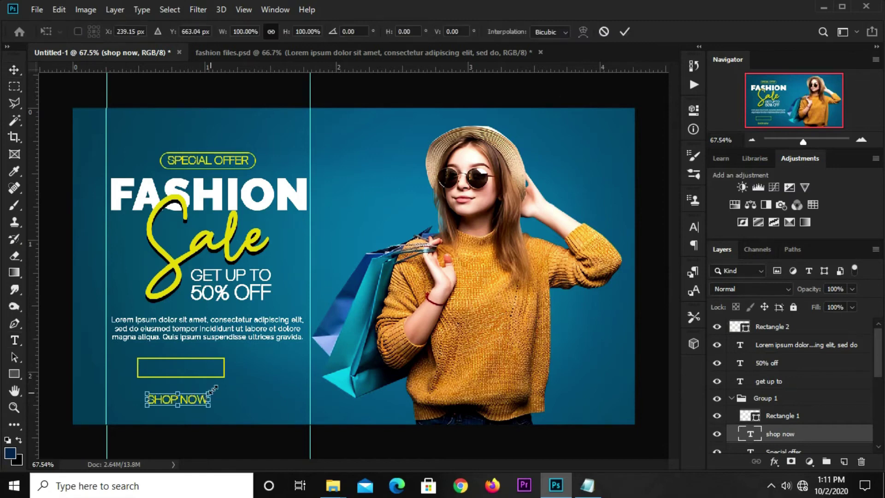
mouse_move(208, 406)
mouse_down()
mouse_move(225, 407)
mouse_move(196, 371)
mouse_up()
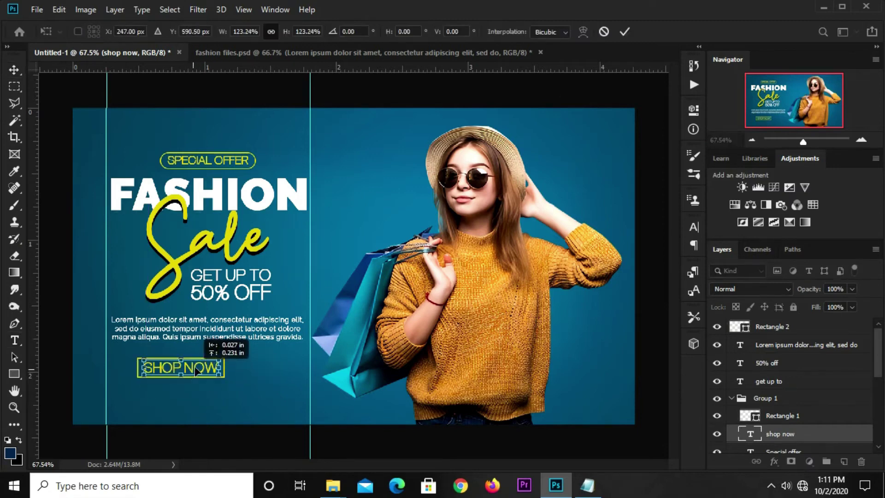
key(Return)
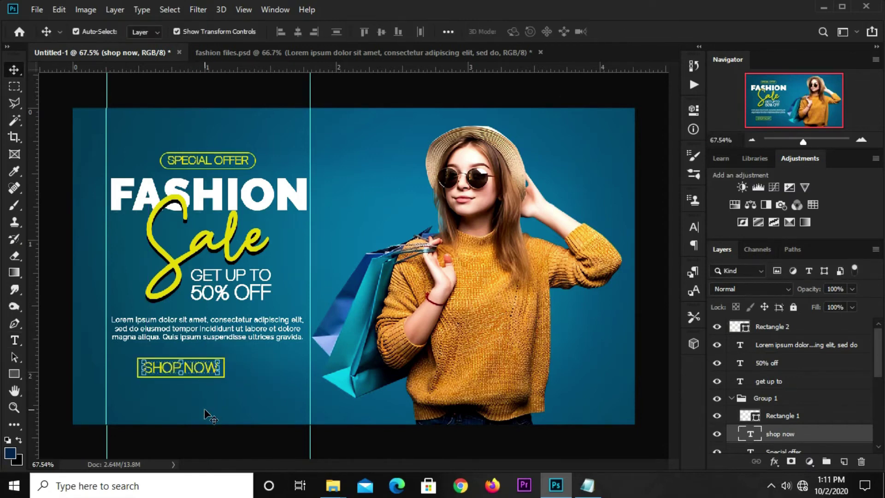
click(213, 438)
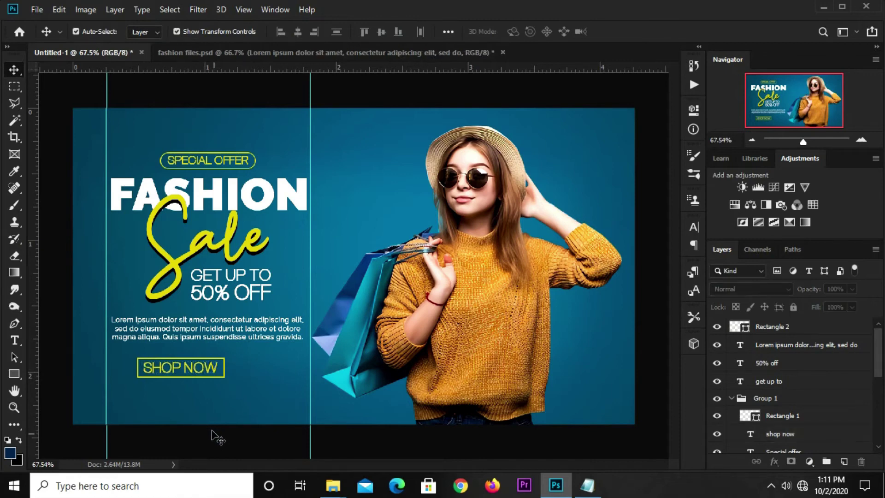
- Drag Rectangle 1 and shop now out of Group 1 to sit above get up to
click(207, 371)
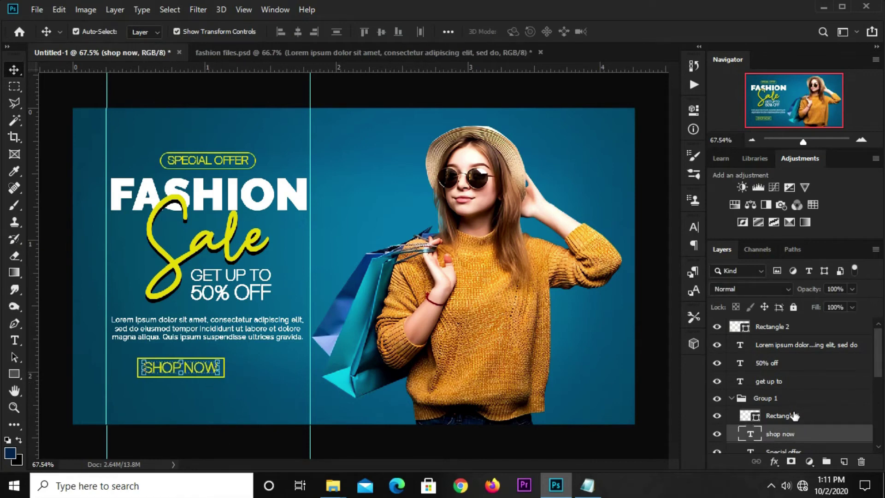
click(769, 403)
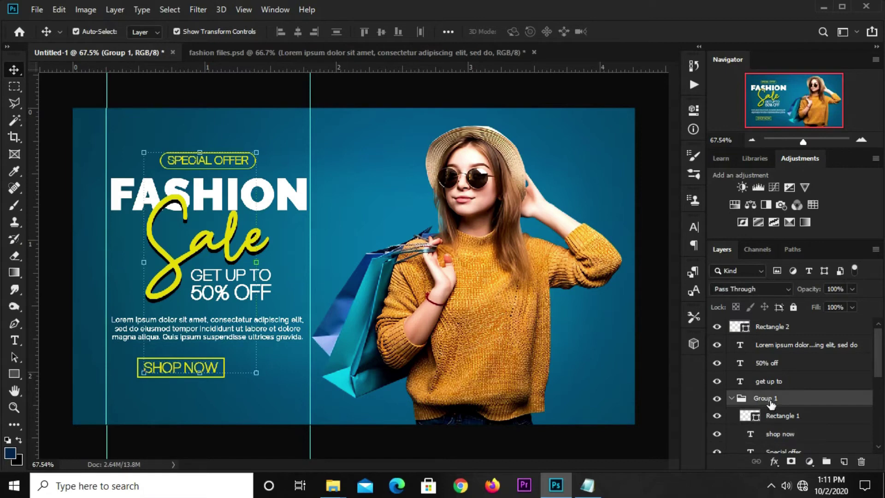
click(778, 416)
shift+click(780, 433)
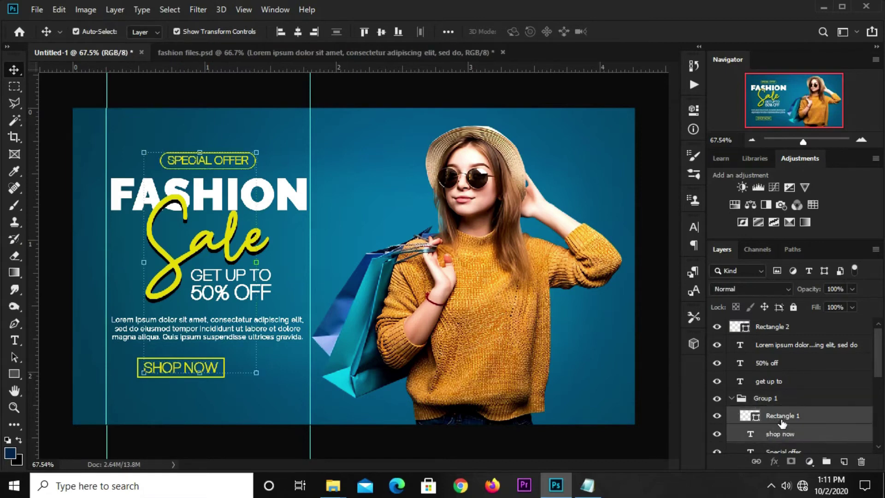
drag(786, 430, 780, 374)
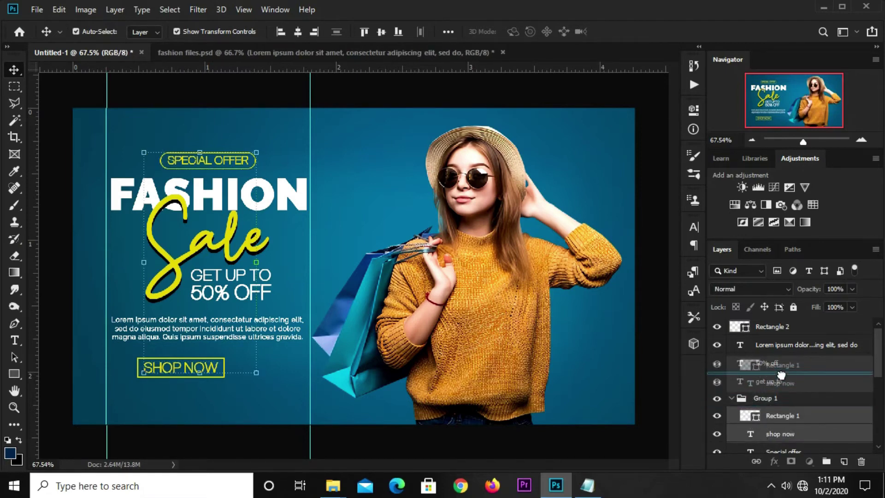
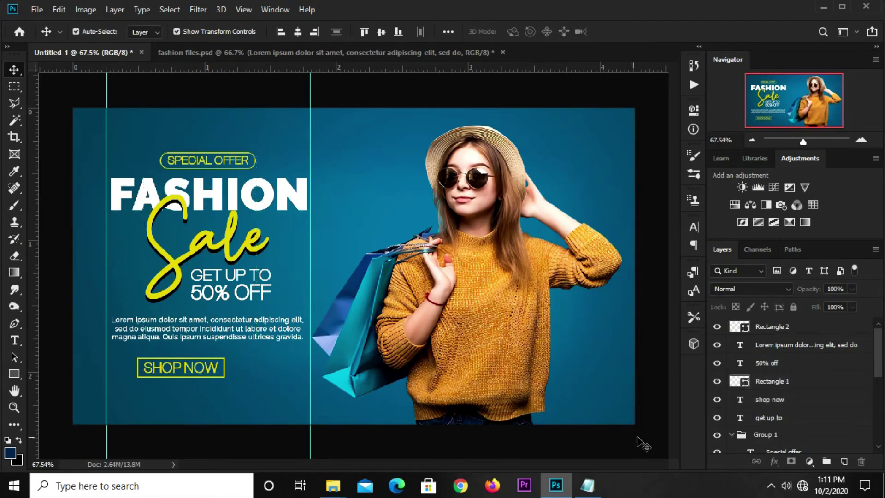
- Group Rectangle 2 and the shop now text layer into Group 2, then deselect
click(758, 388)
click(758, 400)
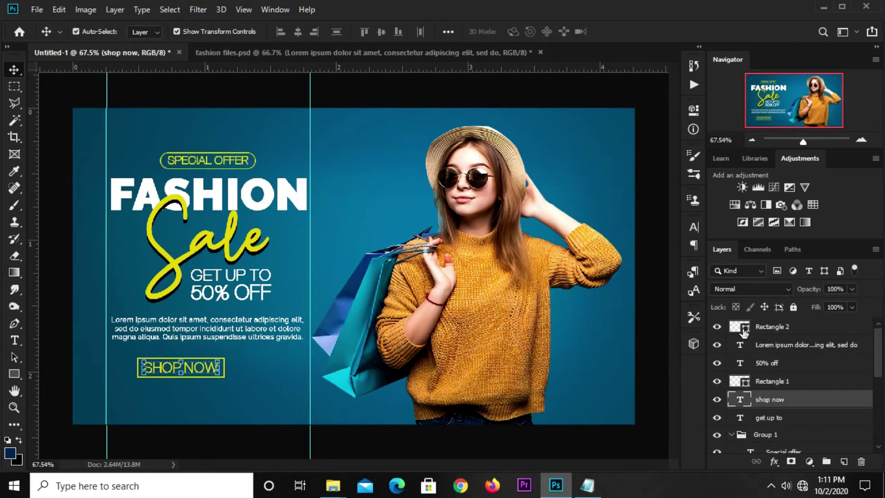
click(777, 328)
key(ctrl)
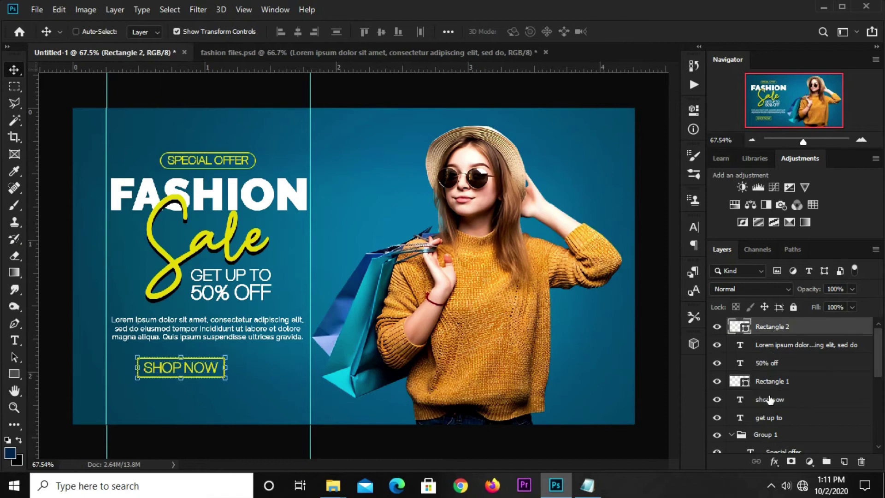
ctrl+click(777, 400)
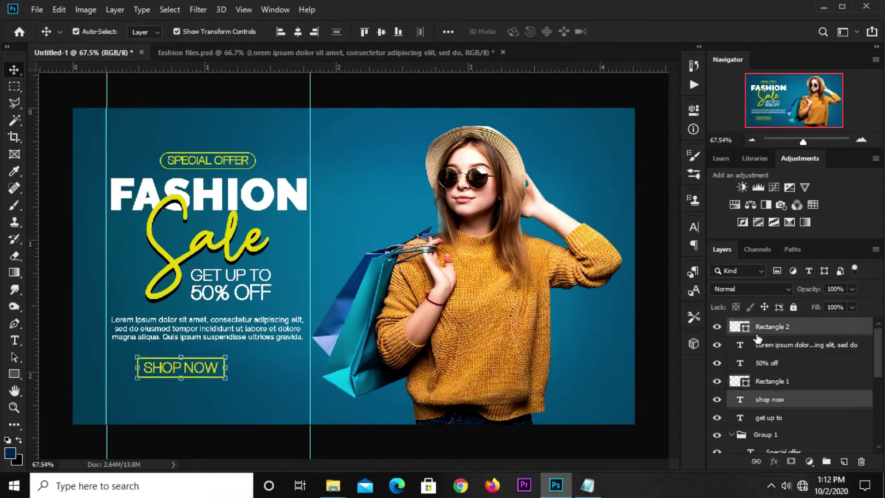
key(ctrl+g)
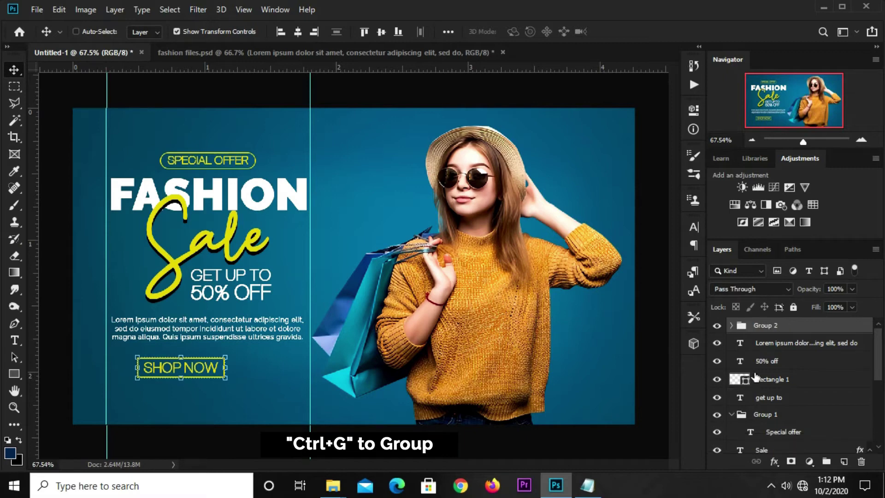
click(717, 325)
click(716, 326)
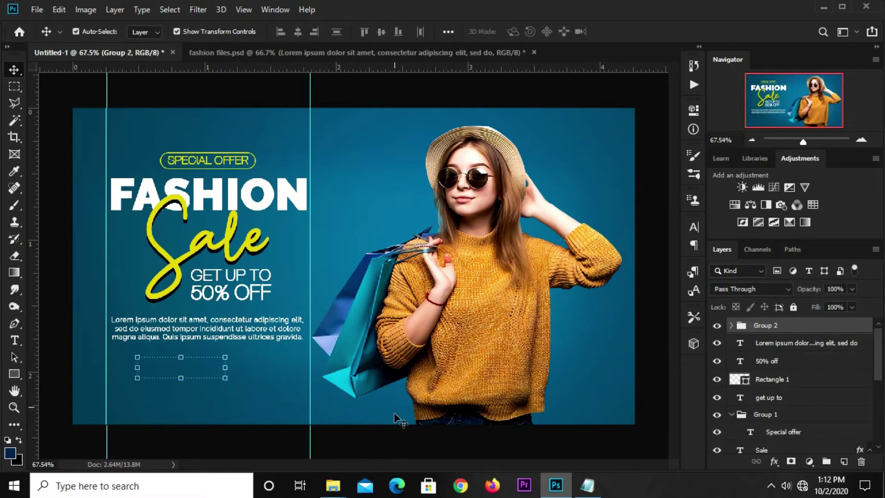
click(390, 442)
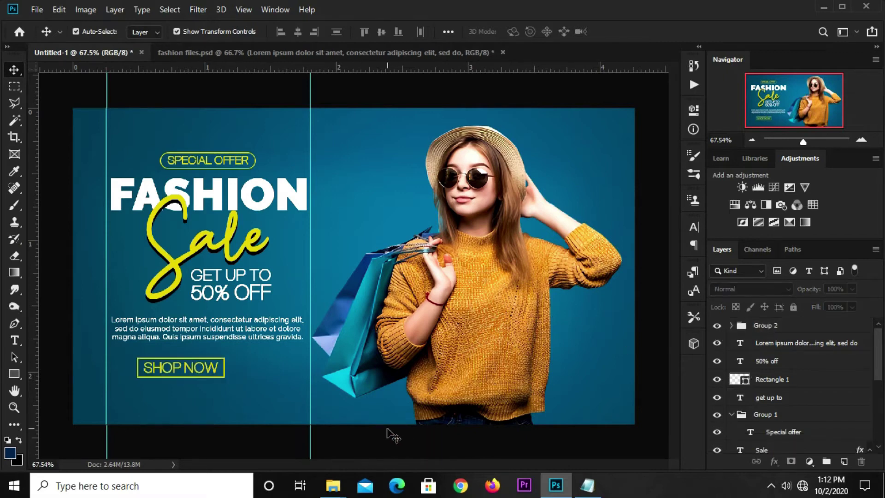
- Set up the Rectangle Tool with a fill colour of #efdd16
click(14, 373)
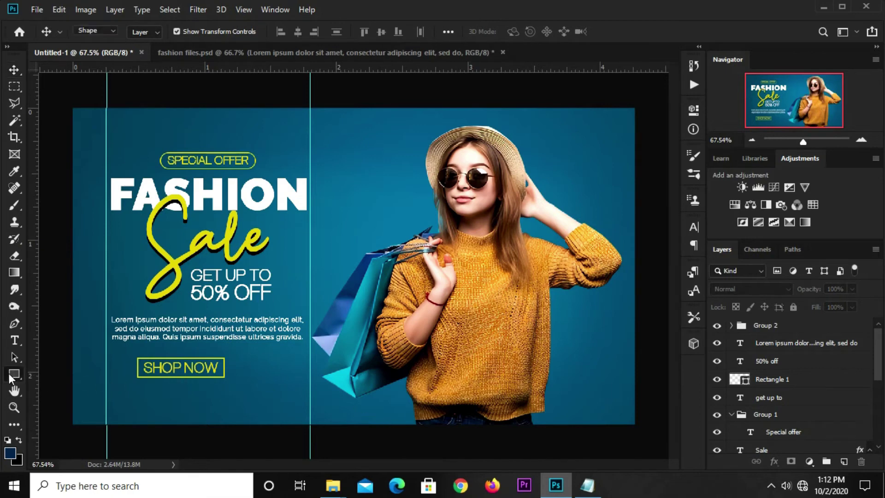
click(47, 377)
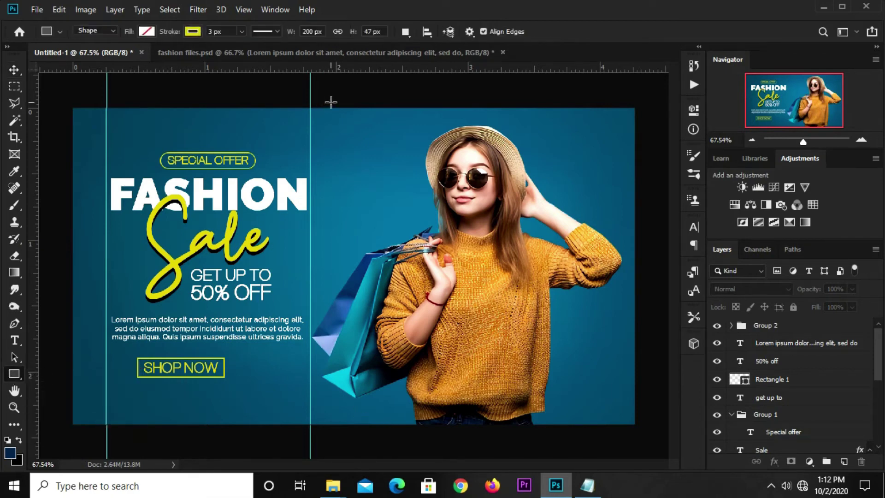
click(146, 32)
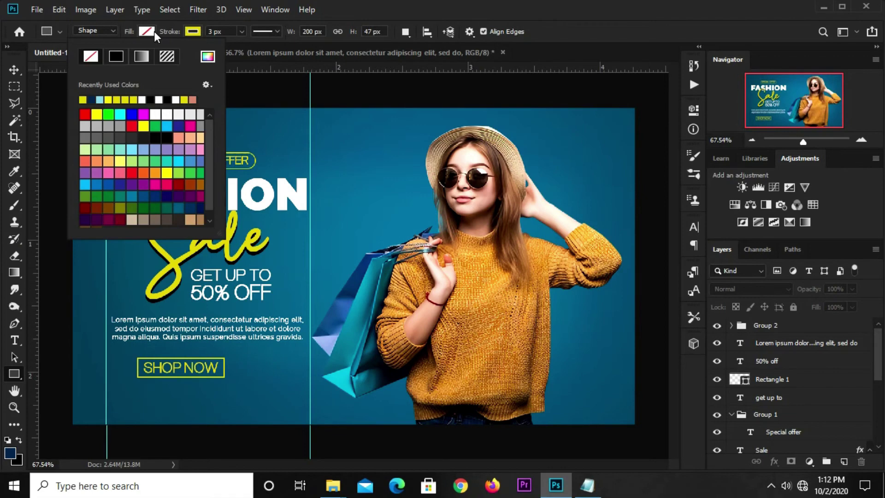
click(211, 59)
click(587, 485)
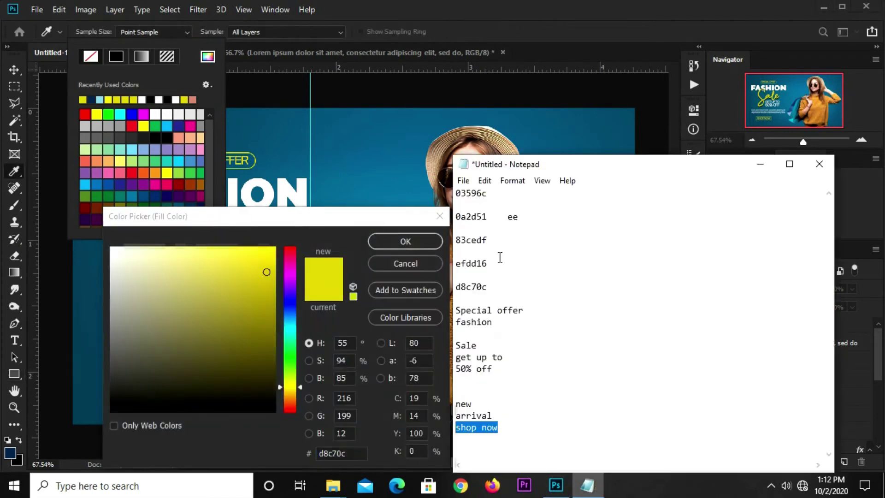
drag(492, 263, 456, 263)
right_click(459, 263)
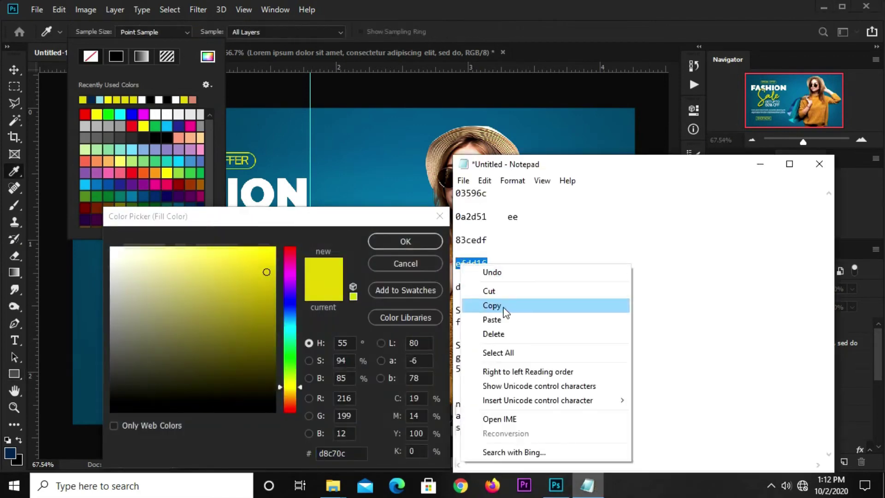
click(504, 307)
click(338, 453)
right_click(339, 451)
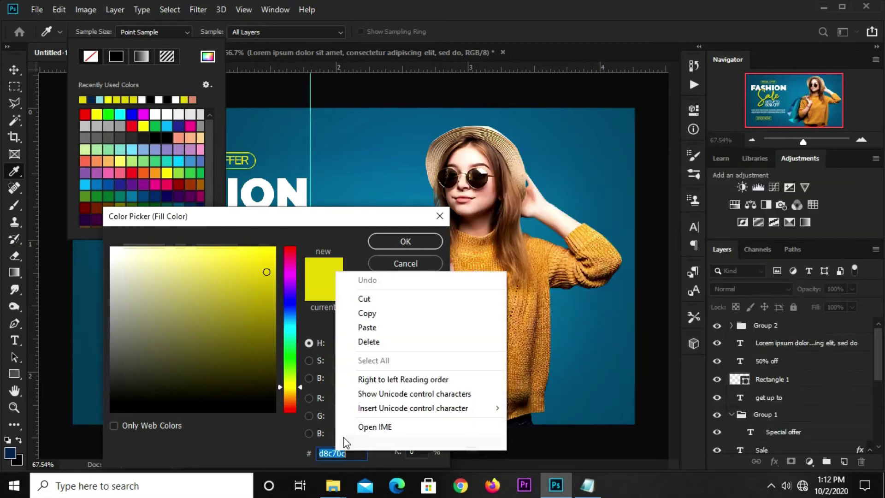
click(364, 328)
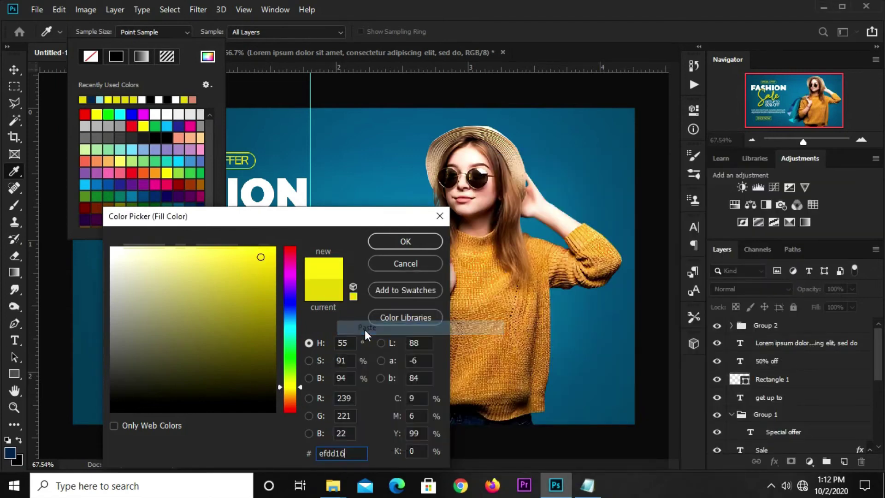
click(397, 242)
- Draw a yellow rectangle at the banner's top edge and shift it slightly right
drag(331, 88, 393, 182)
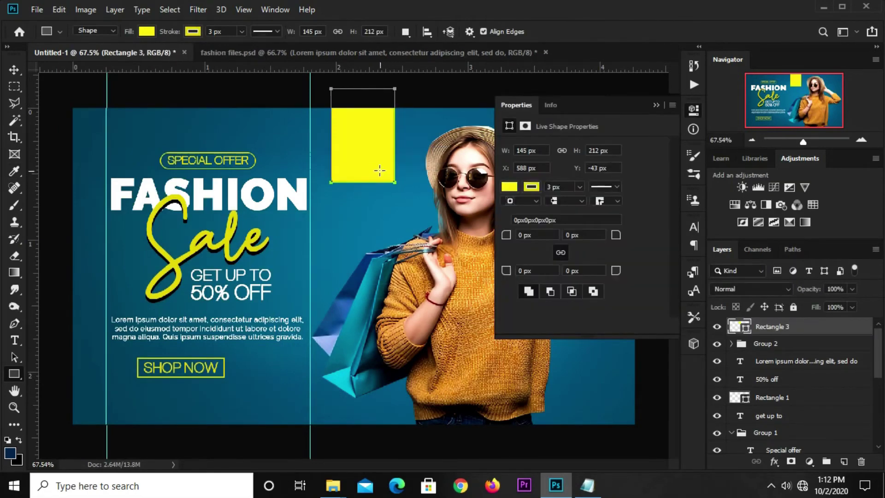
click(656, 105)
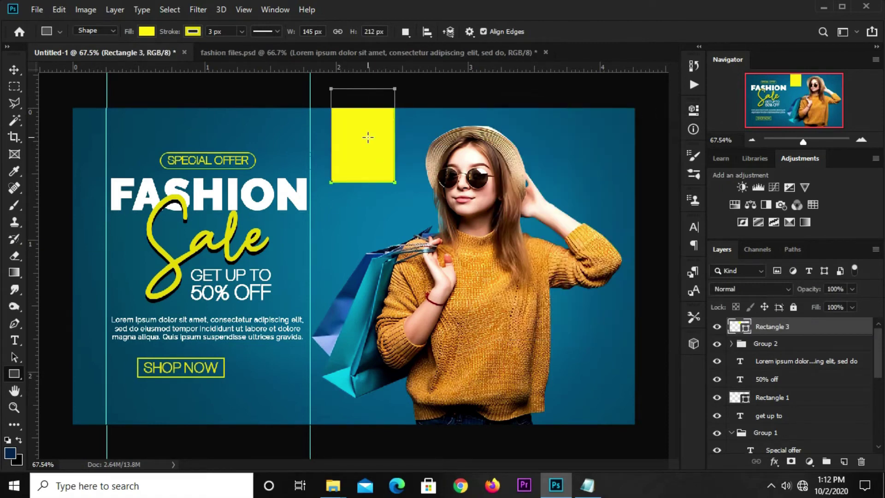
key(v)
drag(349, 140, 367, 145)
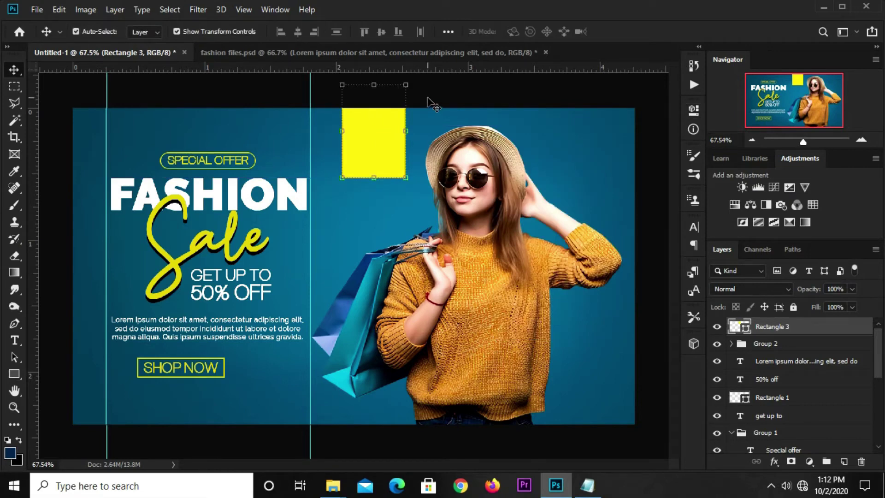
- Change Rectangle 3's fill to the darker yellow #d8c70c
click(428, 99)
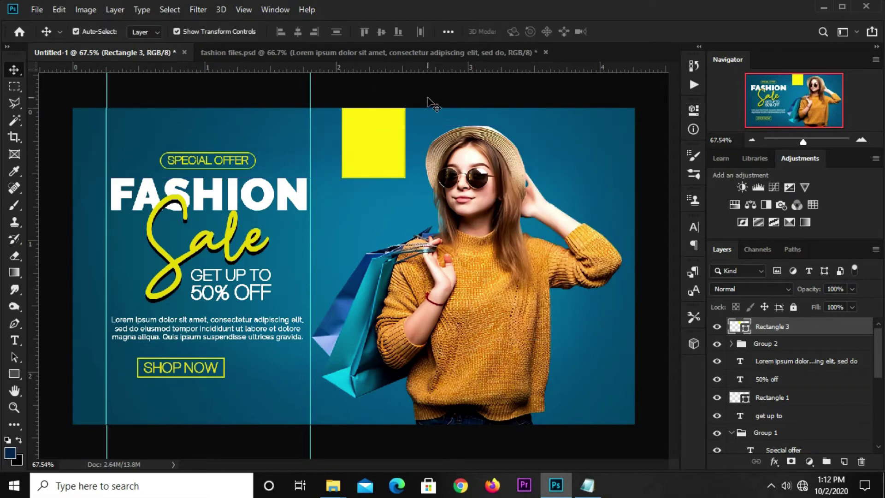
click(375, 144)
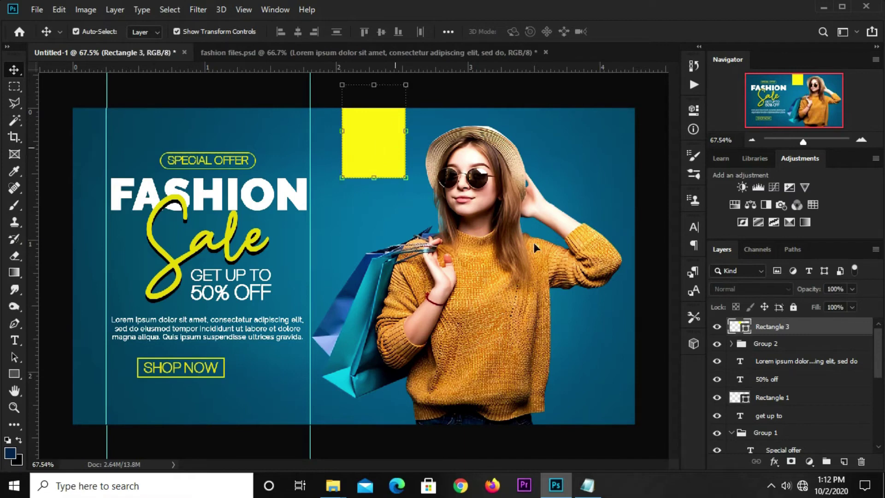
click(693, 110)
click(510, 187)
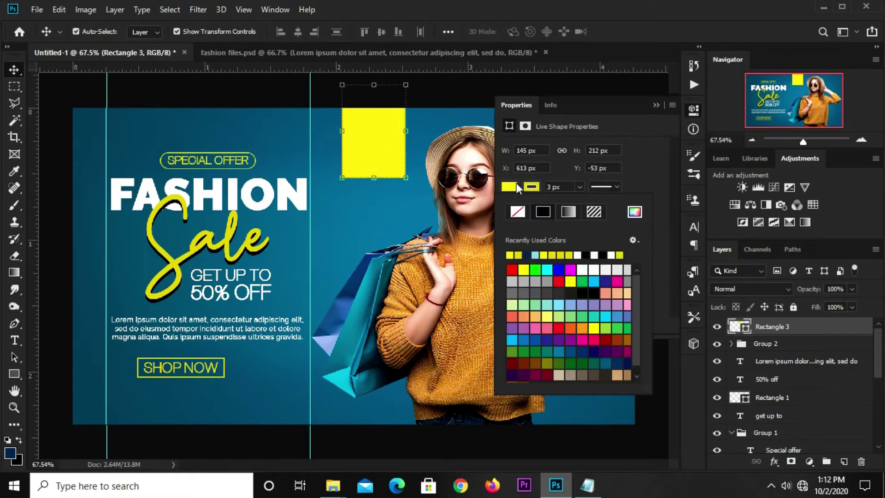
click(633, 213)
click(587, 485)
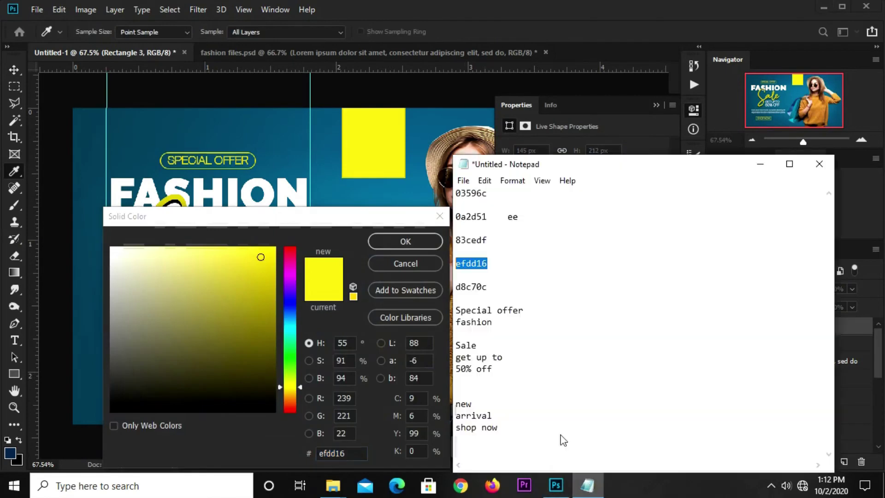
double_click(471, 287)
right_click(478, 286)
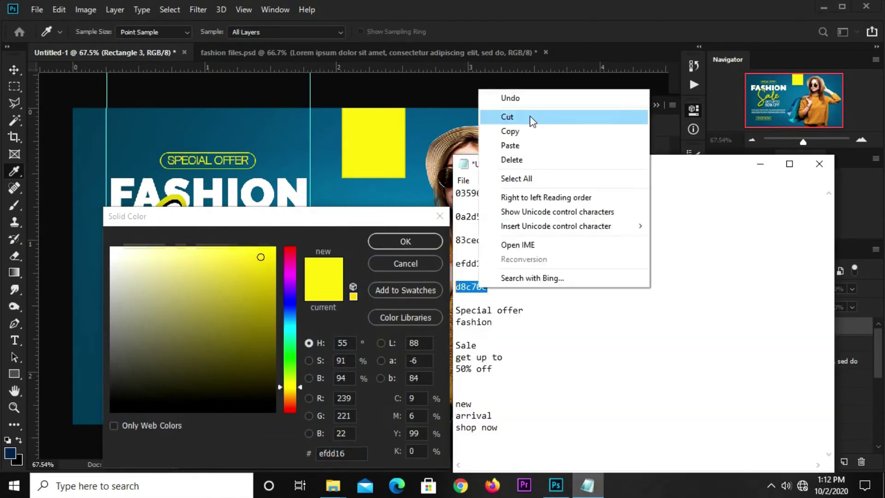
click(512, 129)
click(352, 456)
right_click(350, 454)
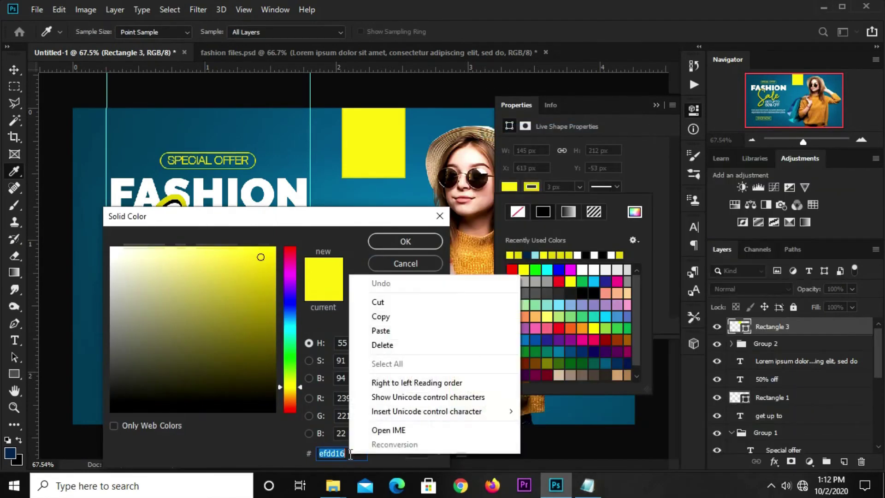
click(380, 331)
click(386, 247)
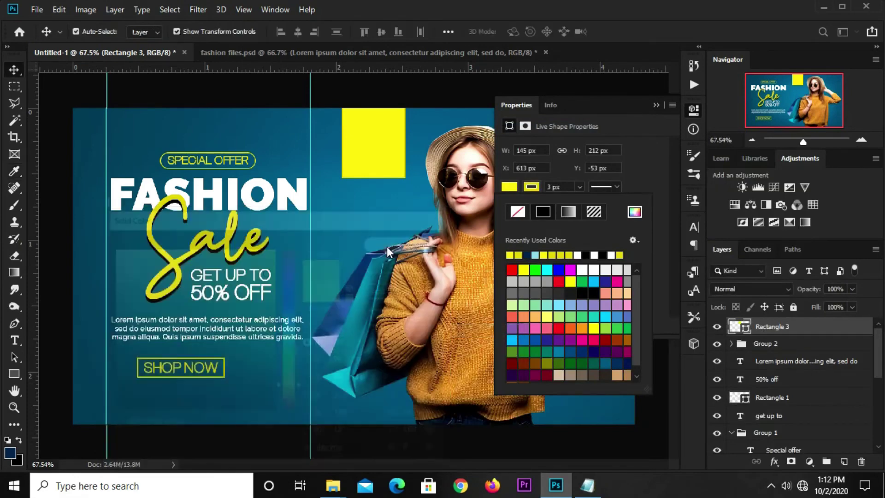
- Round the yellow rectangle's corners in its shape properties
click(618, 163)
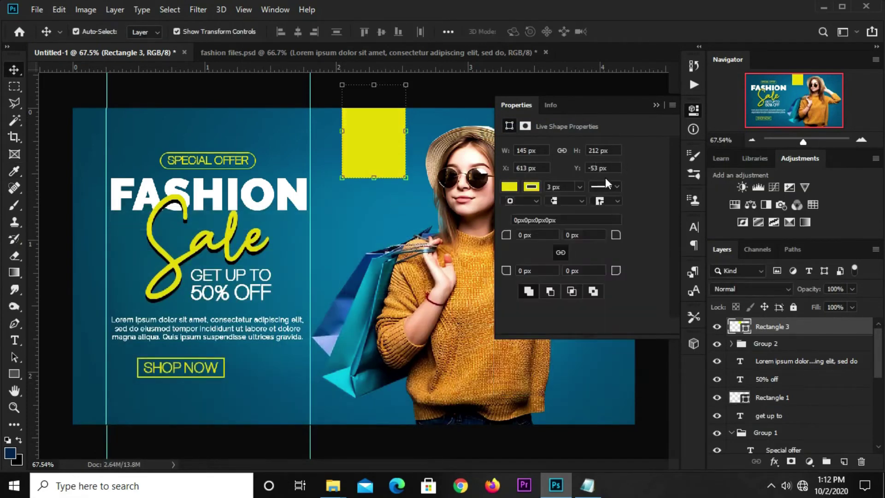
drag(615, 235, 675, 240)
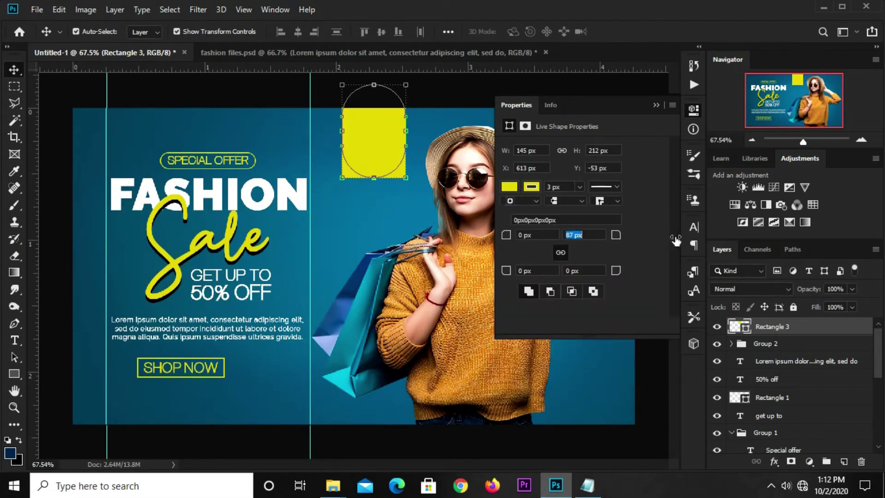
click(655, 105)
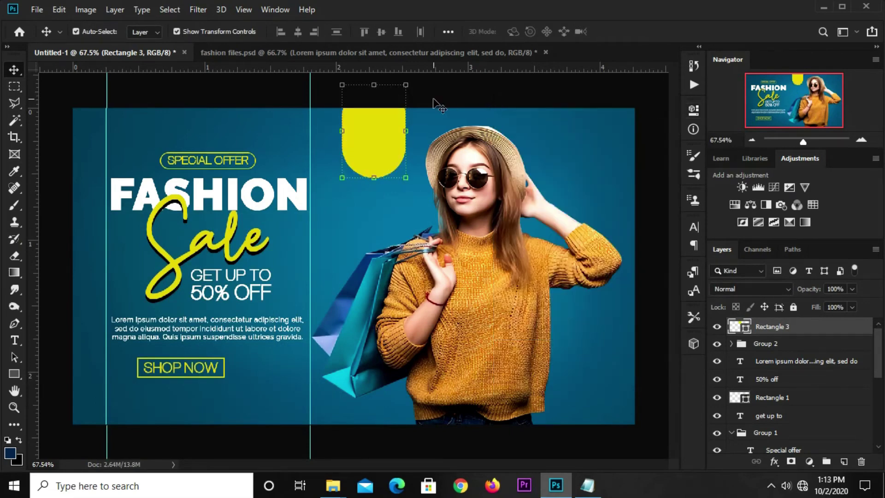
- Stretch the tag upward to 114.62% height and nudge it slightly left
key(ctrl+t)
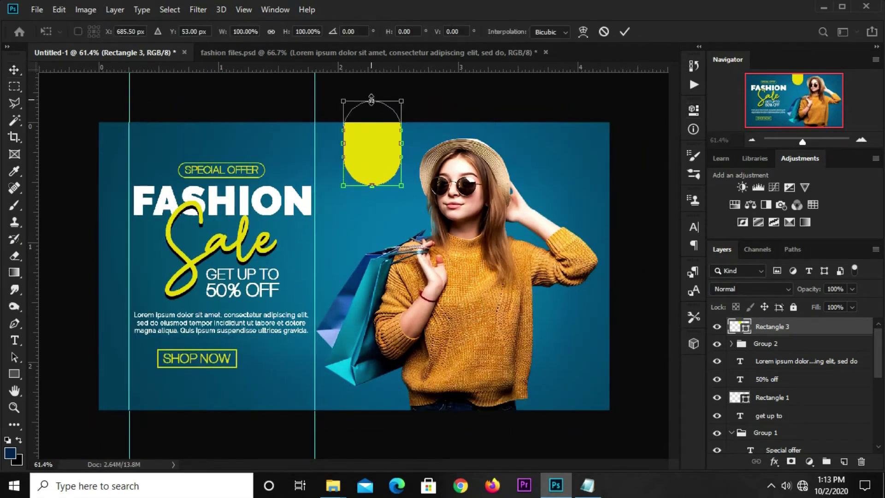
drag(371, 99, 372, 89)
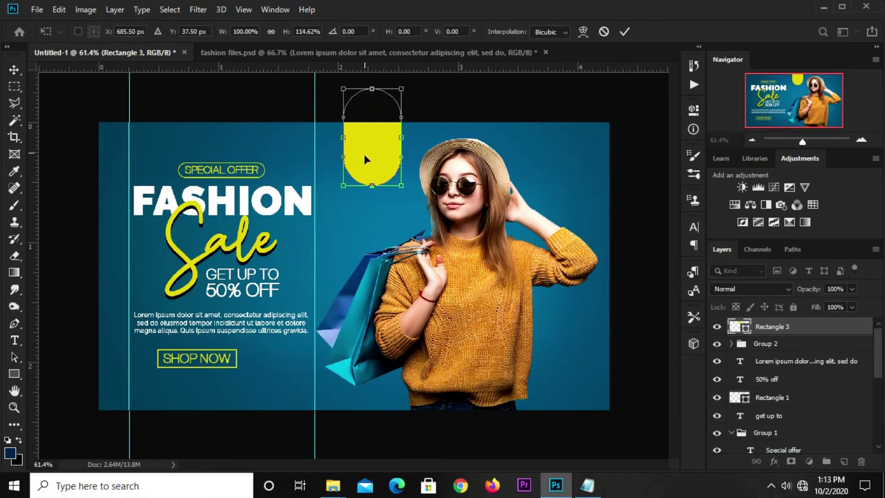
drag(372, 145, 369, 145)
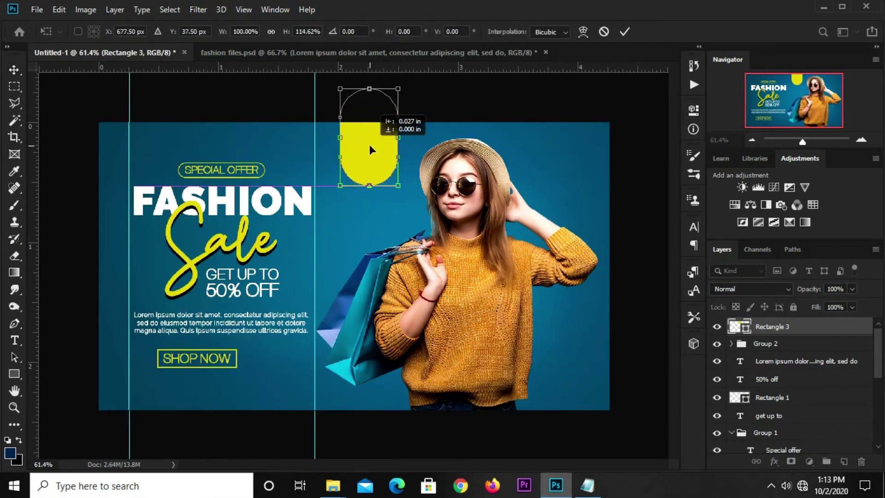
click(626, 30)
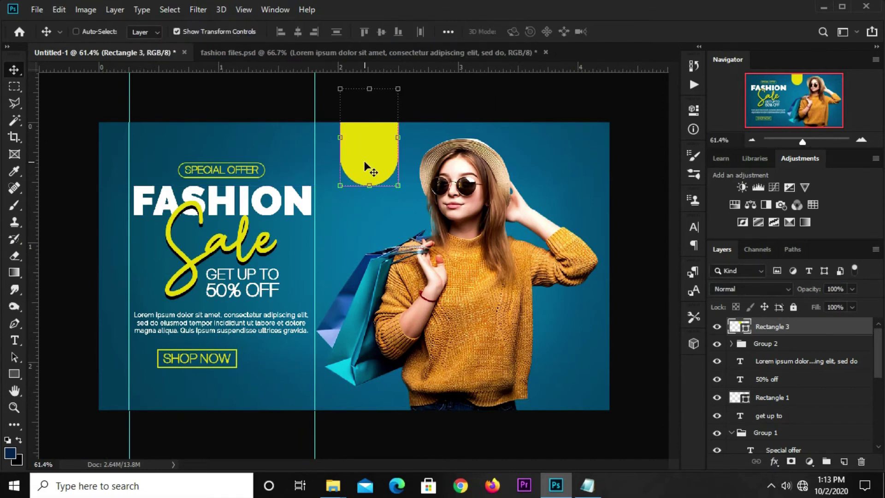
- Duplicate Rectangle 3 and shrink the copy slightly
key(ctrl+j)
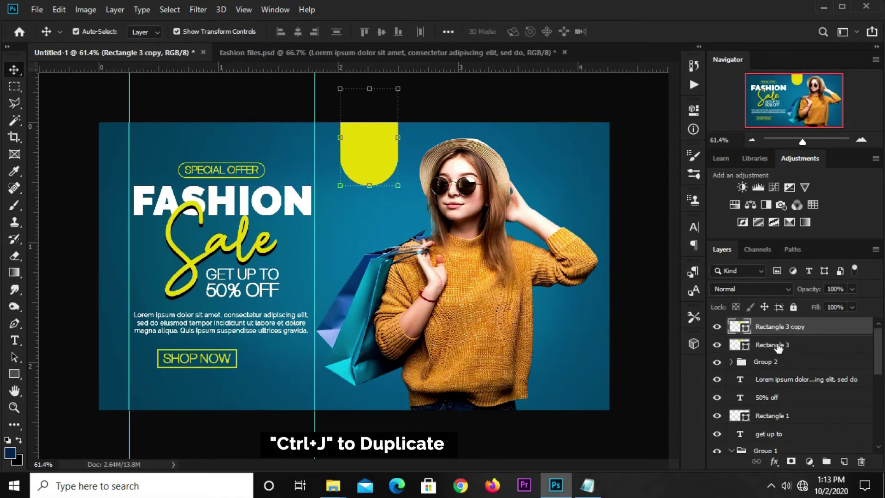
key(ctrl+t)
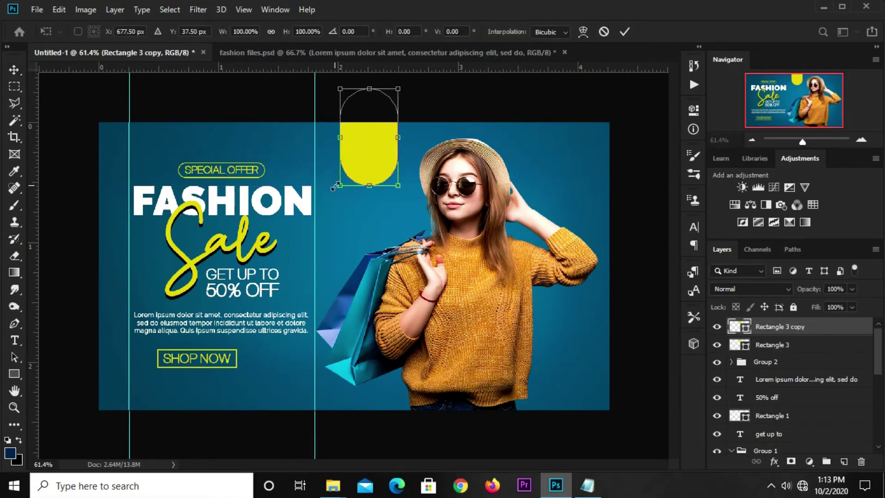
drag(341, 187, 346, 185)
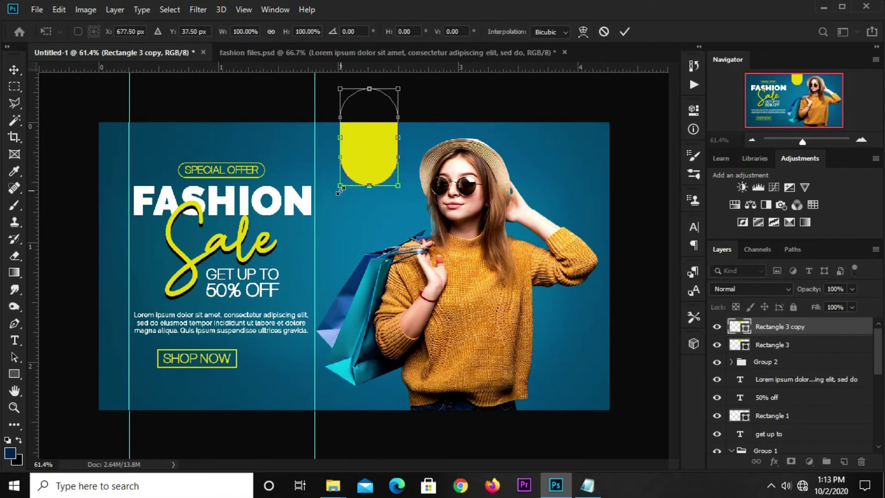
drag(341, 187, 346, 184)
key(Return)
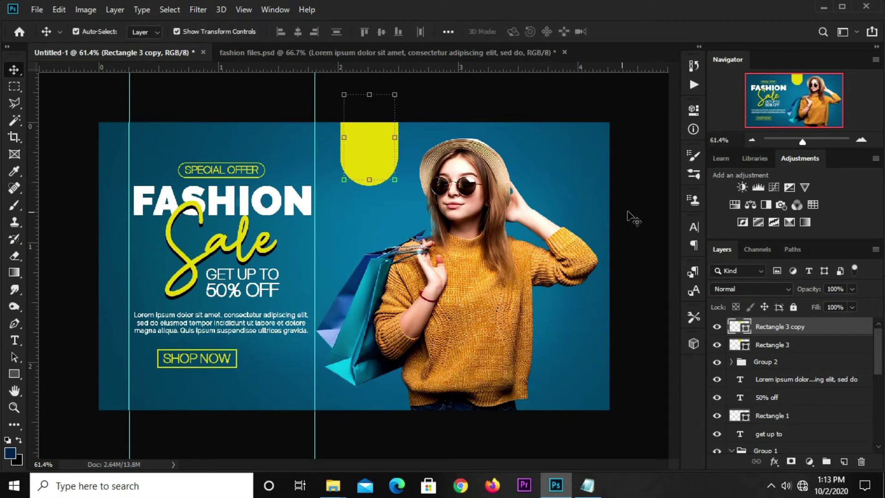
- Give the duplicate tag no fill and a white outline
click(693, 113)
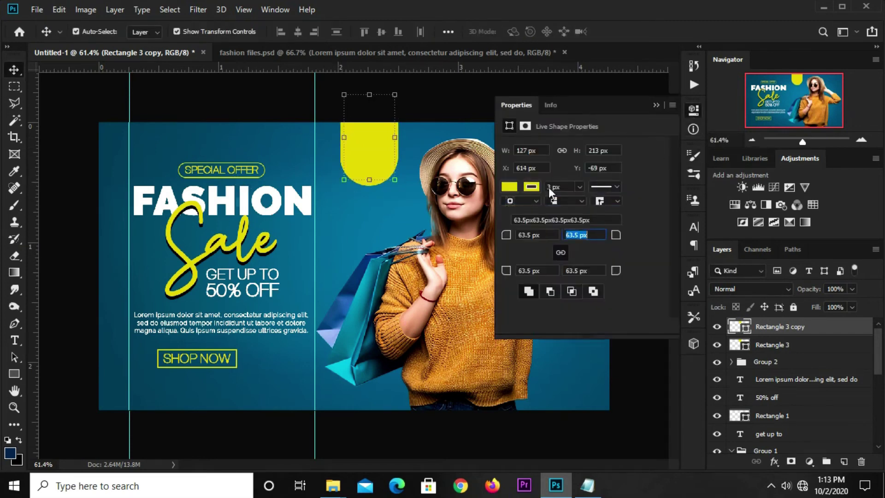
click(509, 187)
click(634, 212)
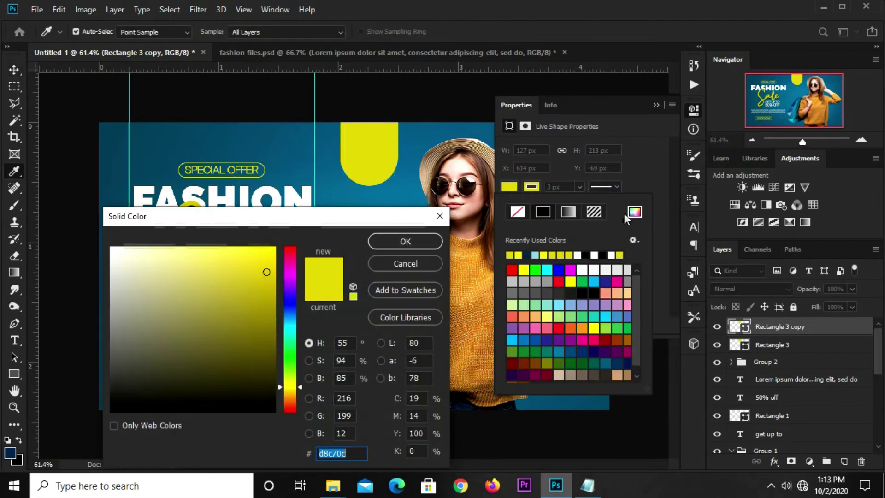
click(439, 215)
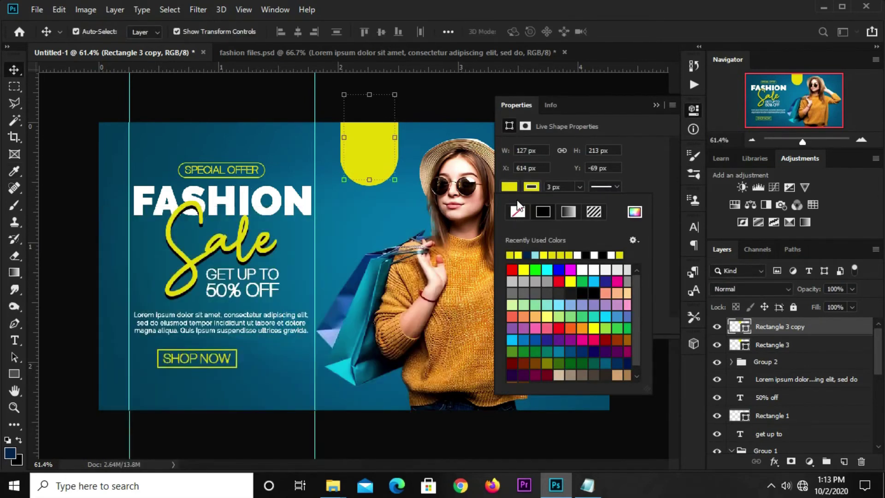
click(509, 187)
click(517, 211)
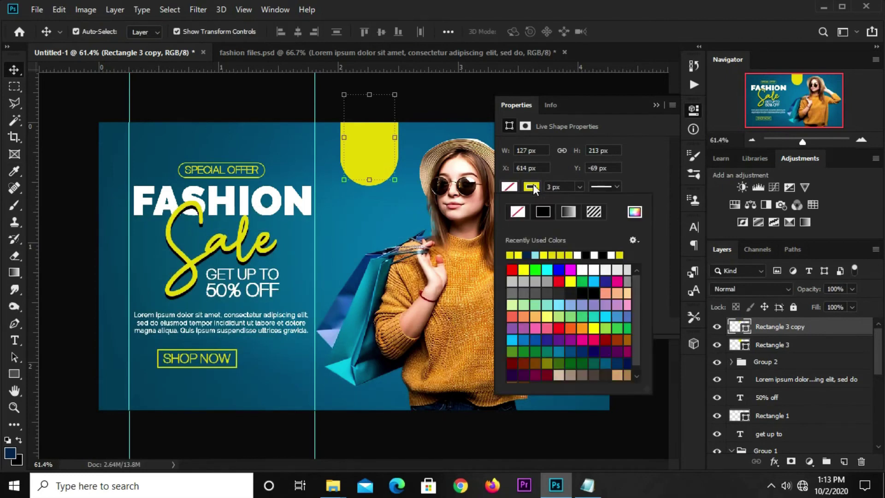
click(577, 255)
click(651, 138)
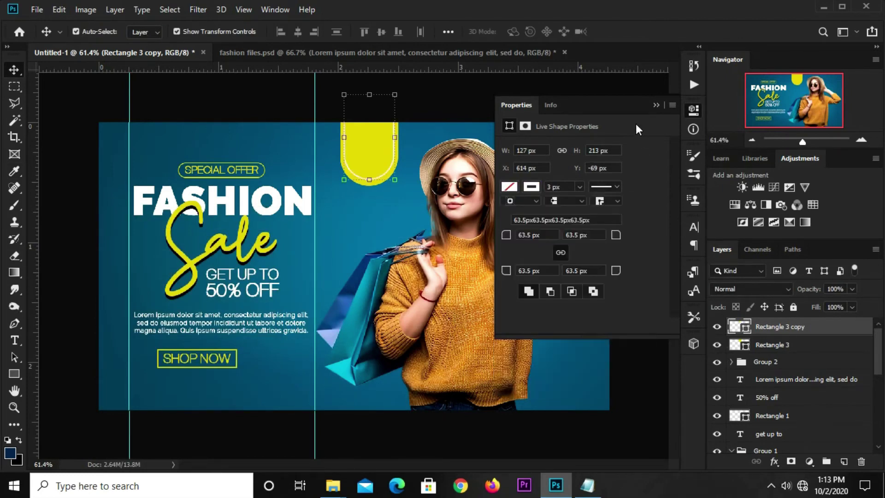
click(656, 105)
click(475, 114)
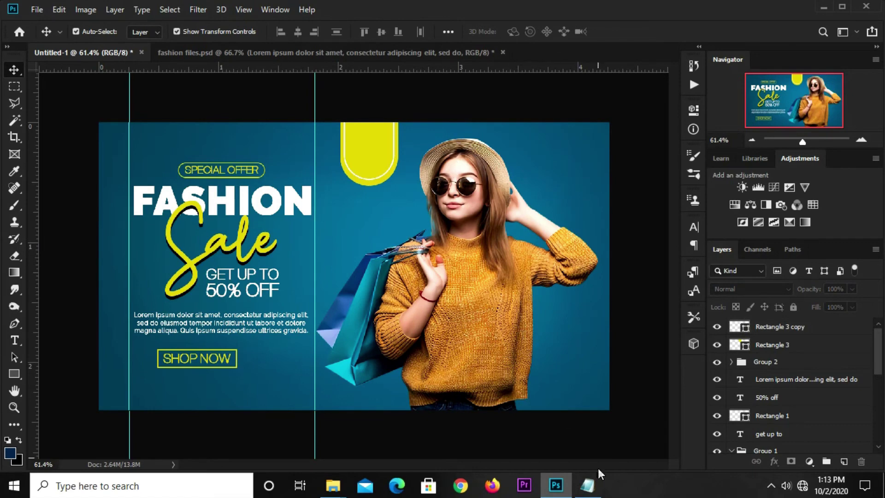
- Copy the word 'new' from the Notepad word list
click(588, 484)
mouse_move(455, 415)
mouse_down()
mouse_move(462, 410)
mouse_move(455, 404)
mouse_up()
right_click(464, 404)
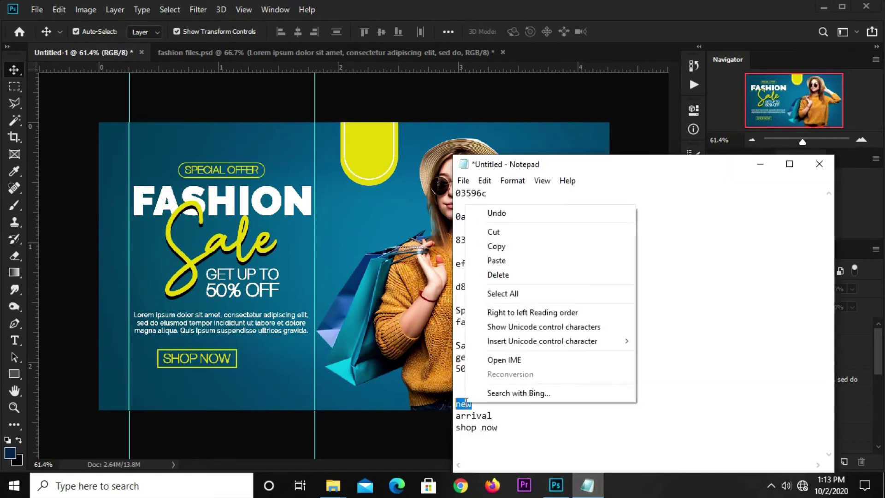
click(493, 245)
click(480, 113)
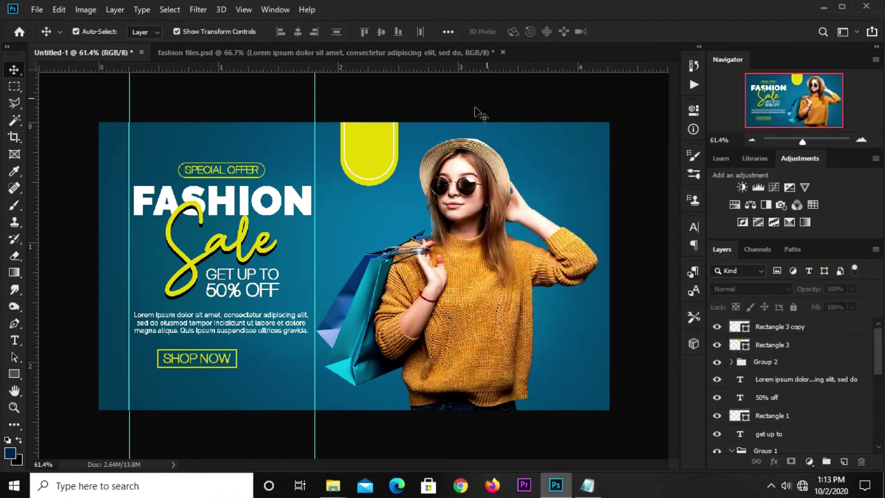
- Set the Type tool's text colour to the banner's dark blue #024e6d
click(18, 341)
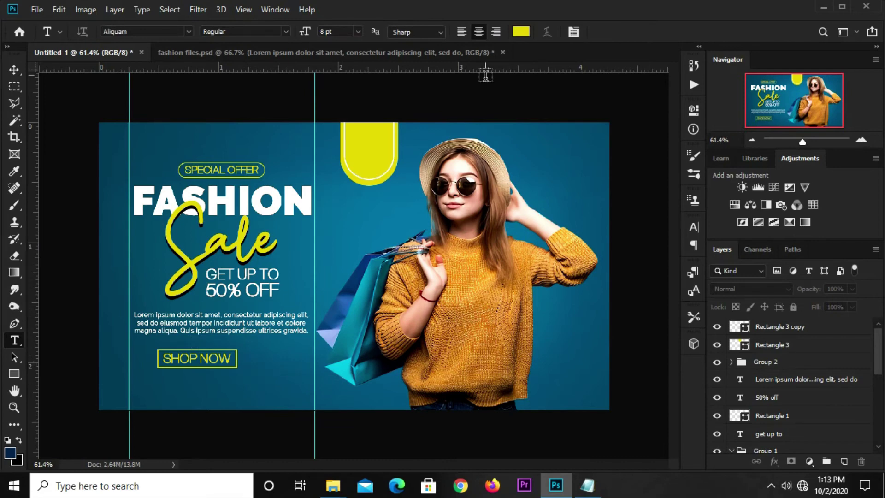
click(520, 31)
click(449, 228)
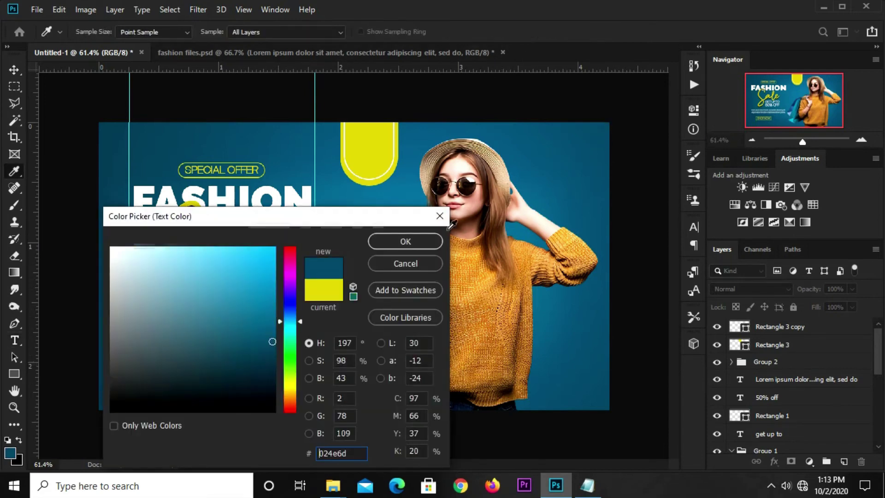
drag(348, 453, 317, 453)
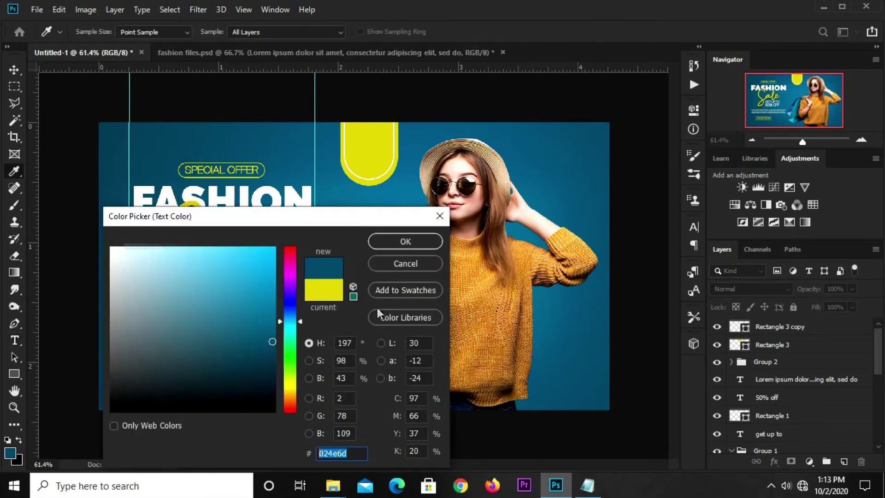
click(389, 246)
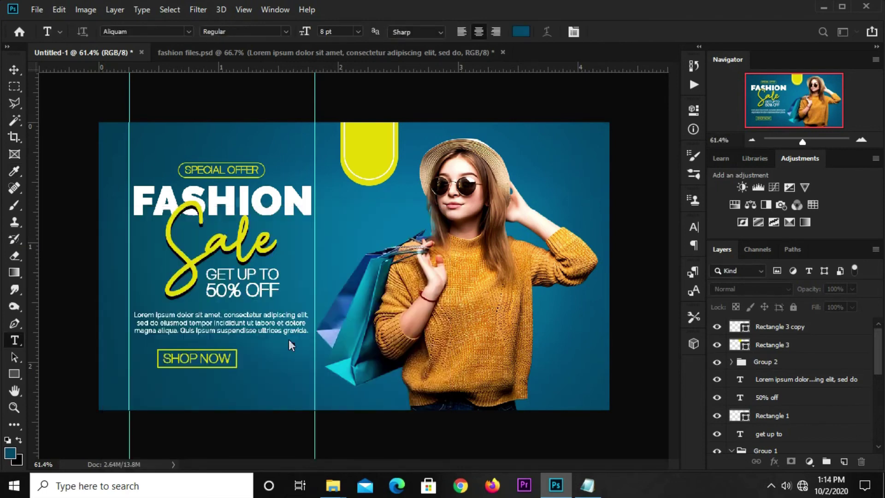
- Create the NEW text layer and move it into the yellow tag
click(269, 367)
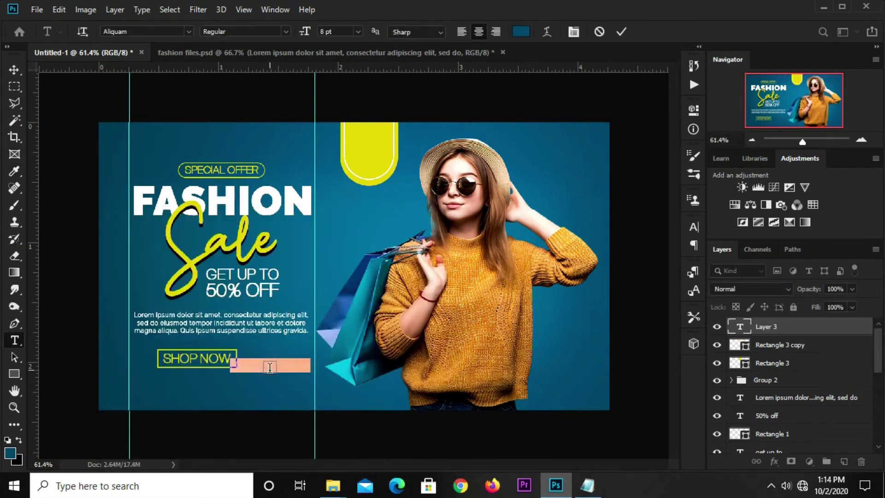
text(SHOP)
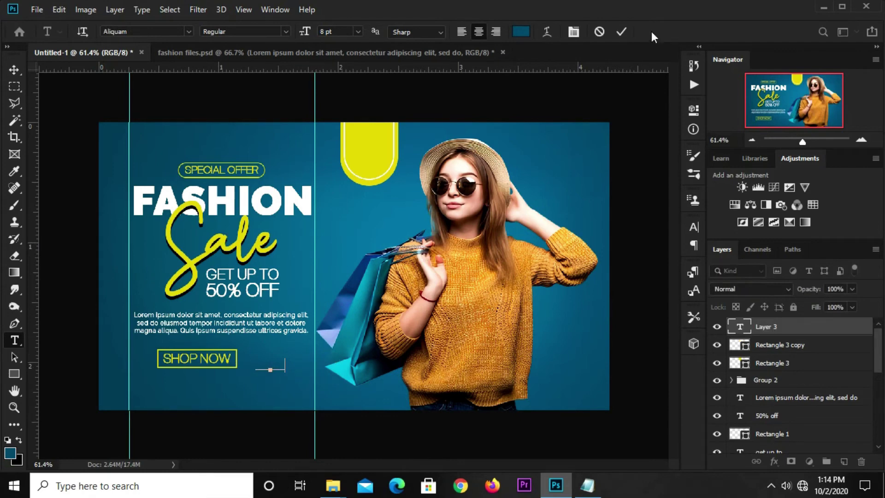
key(Escape)
key(v)
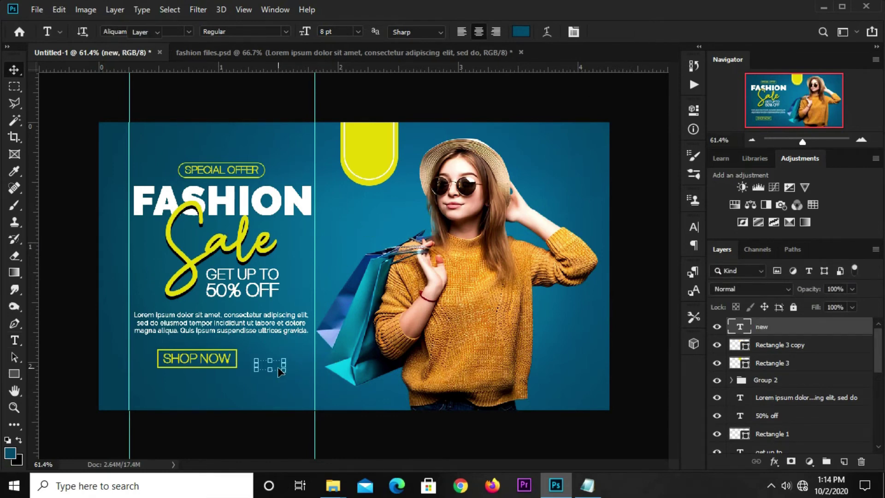
drag(288, 360, 375, 141)
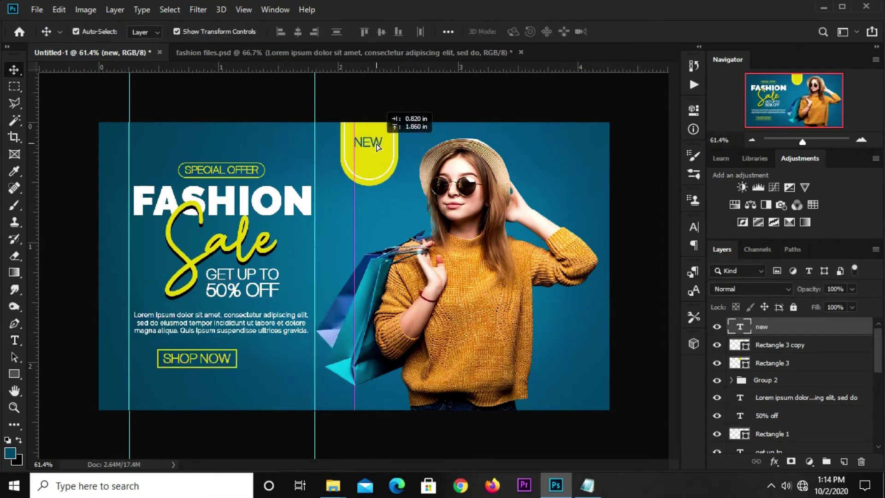
- Set the NEW text to Raleway Bold
click(694, 225)
click(614, 245)
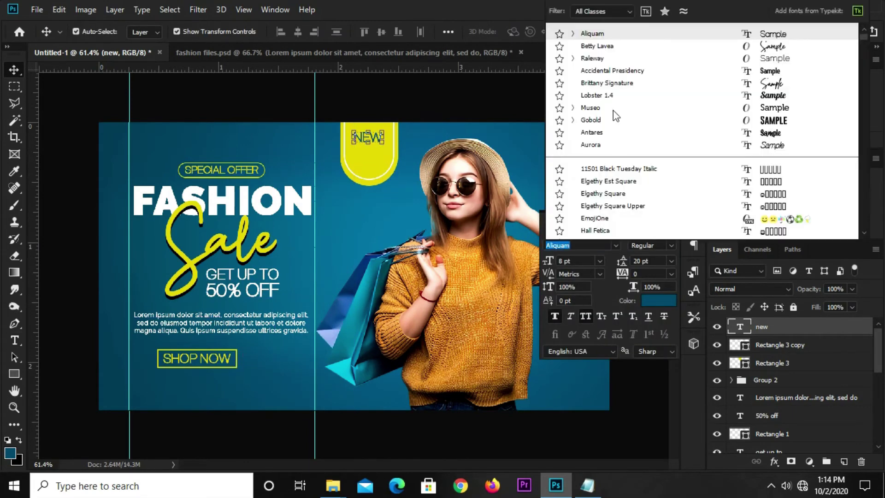
click(598, 59)
click(671, 246)
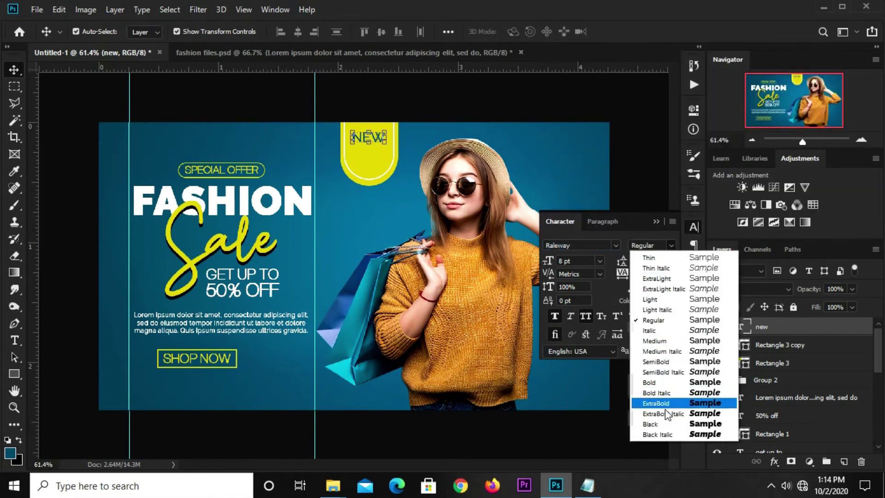
click(659, 383)
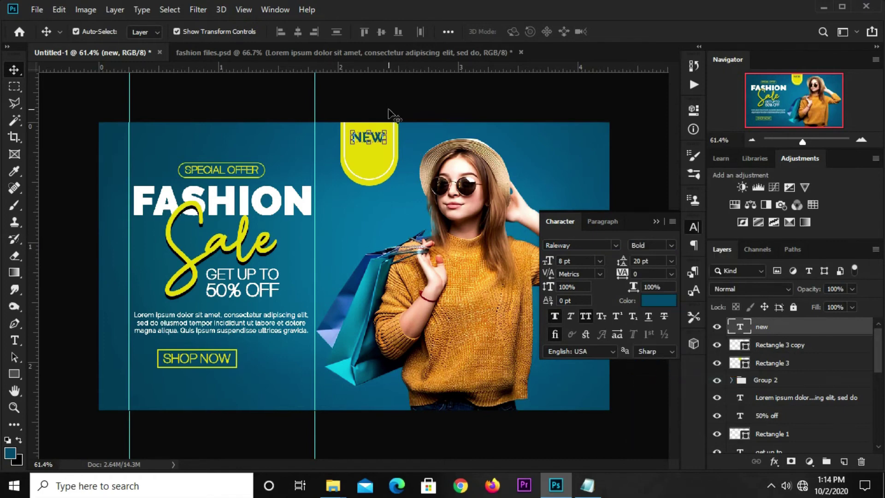
scroll(390, 115, up, 1)
- Enlarge NEW to 10.21 pt, nudge it left, and duplicate it just below
key(ctrl+t)
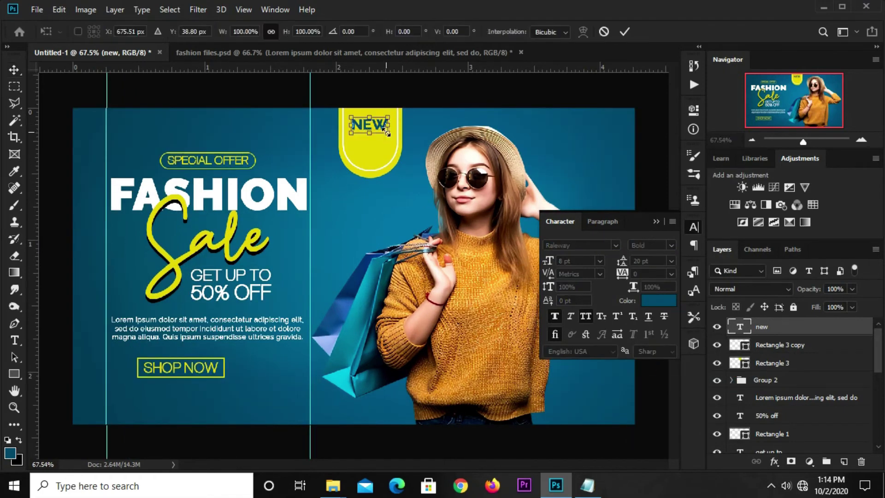
drag(387, 132, 395, 137)
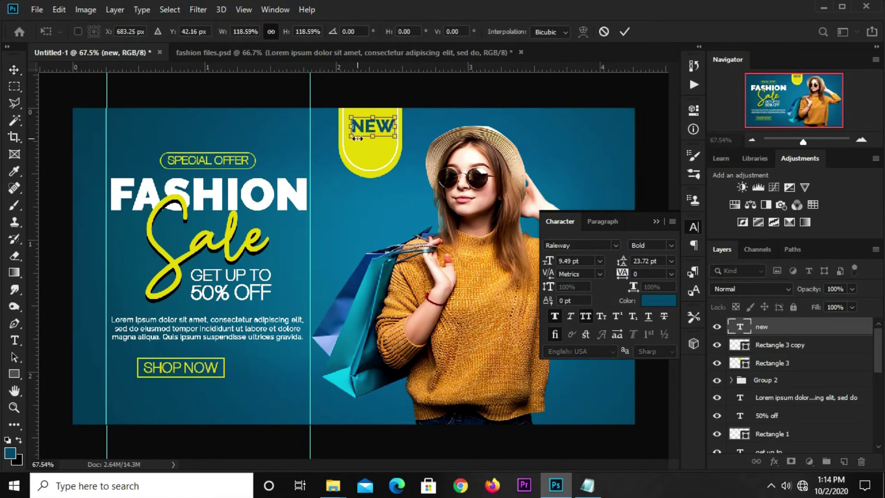
drag(357, 139, 349, 134)
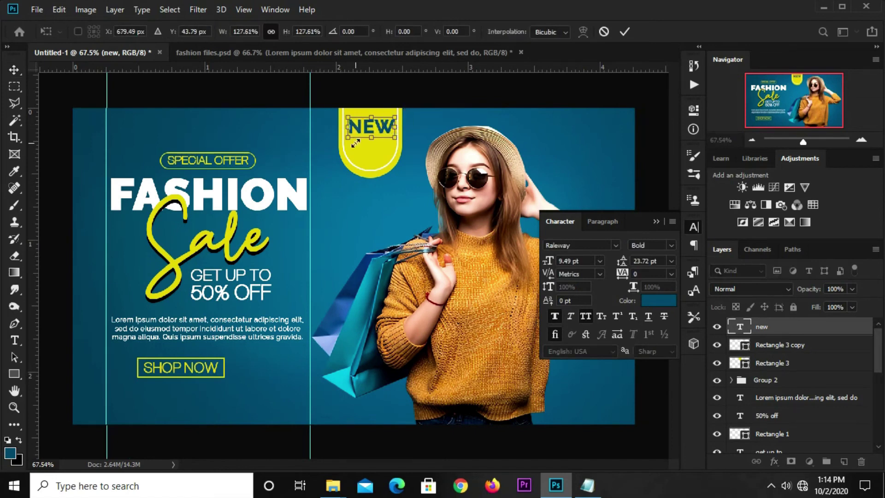
key(Return)
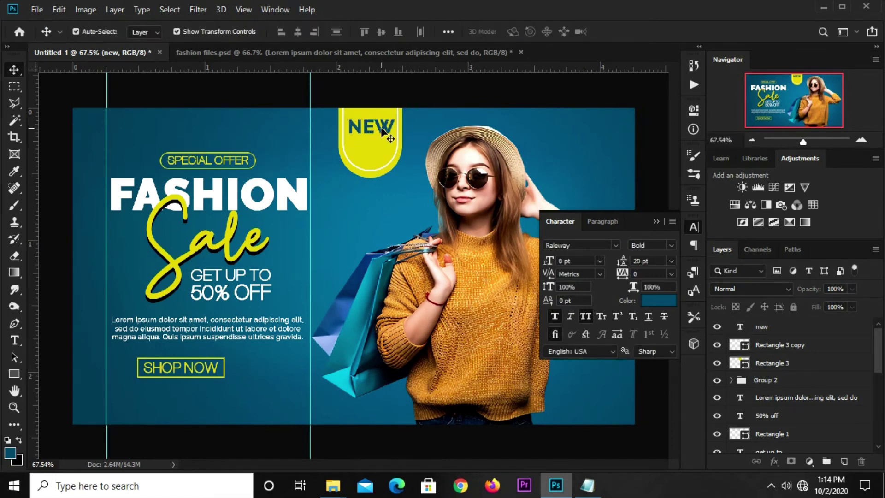
key(Left)
key(Left)
key(Left)
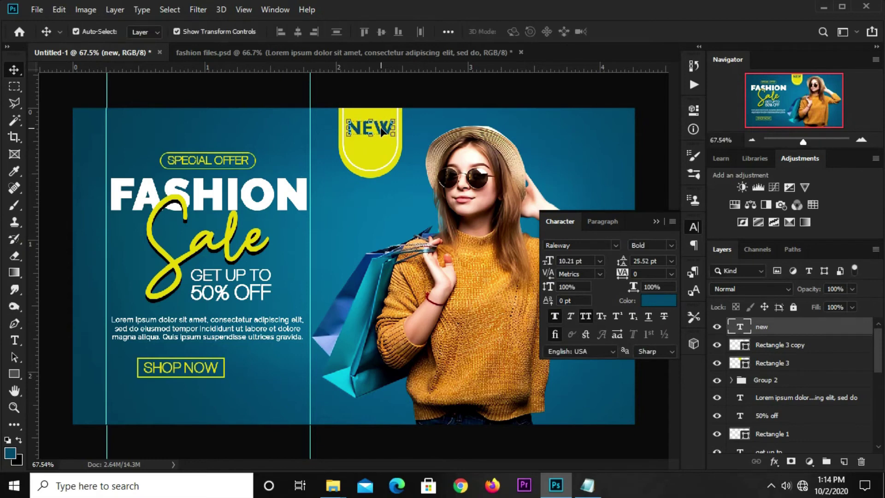
drag(376, 137, 376, 155)
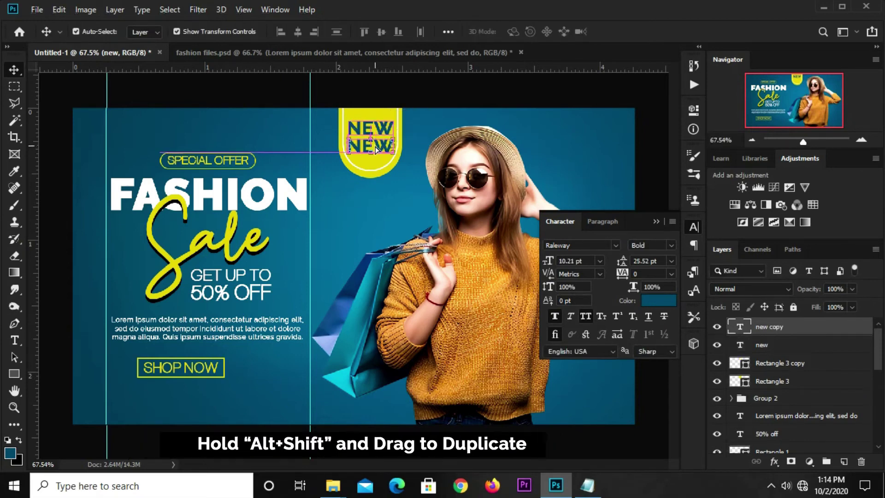
key(alt+Tab)
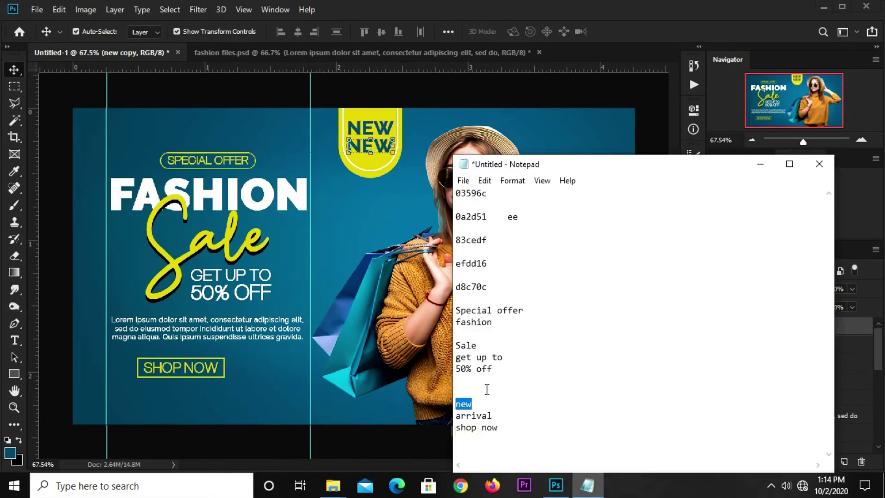
- Copy the word 'arrival' from the Notepad word list
drag(493, 416, 456, 413)
click(493, 417)
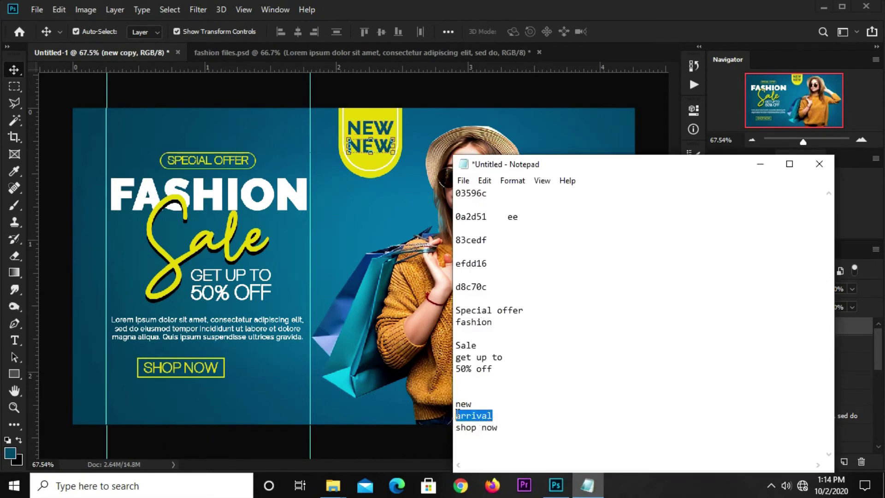
right_click(474, 417)
click(490, 259)
key(alt+Tab)
- Change the duplicated NEW text to read ARRIVAL
click(655, 221)
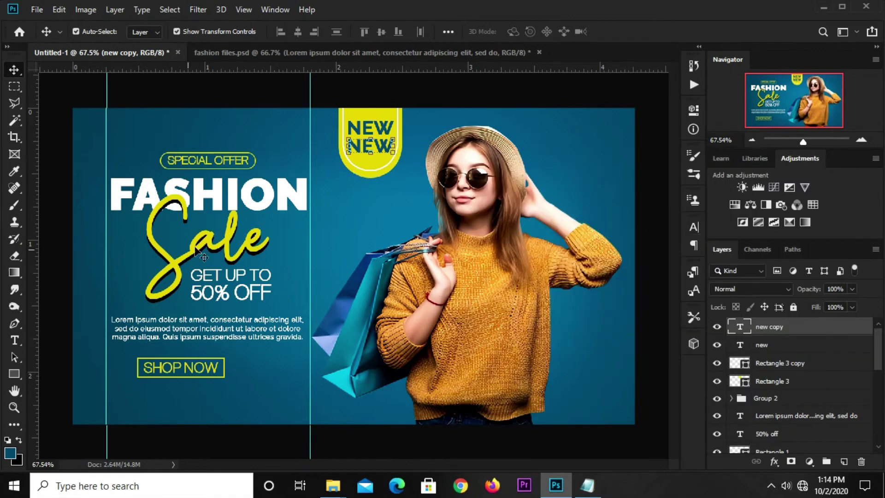
click(16, 341)
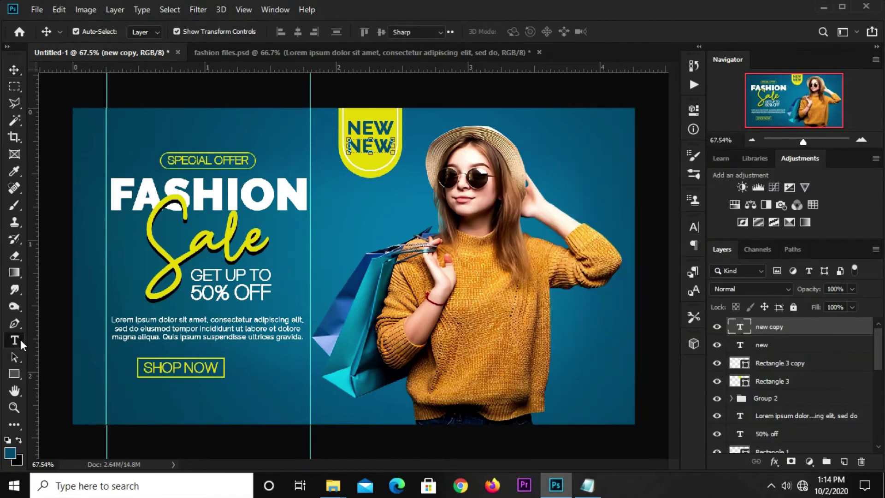
double_click(367, 147)
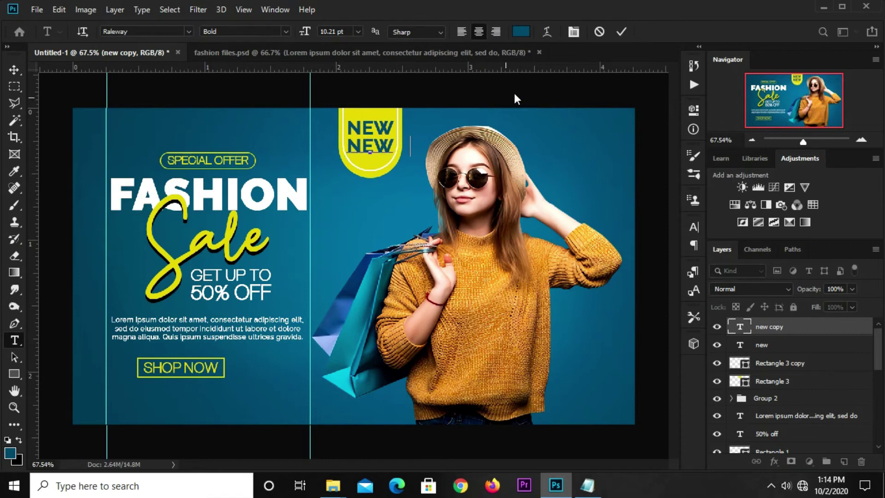
text(ARRIVAL)
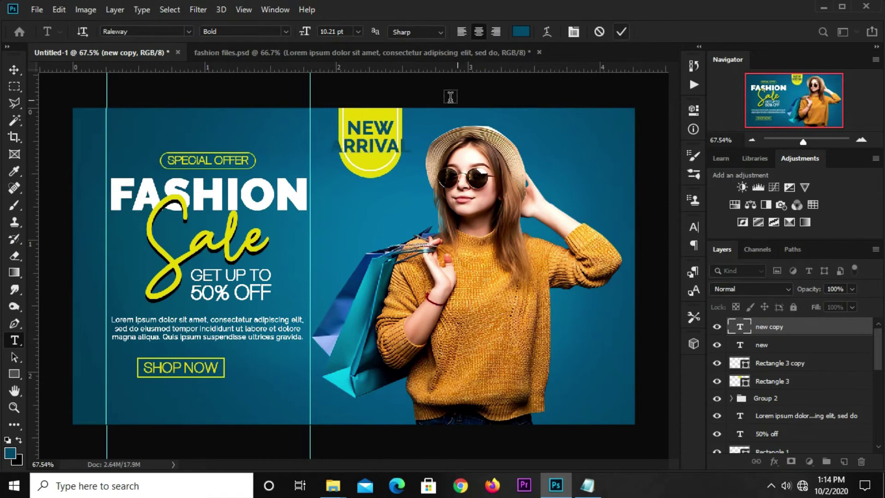
key(ctrl+Return)
key(v)
- Set ARRIVAL to Regular weight and shrink it to fit under NEW
click(690, 228)
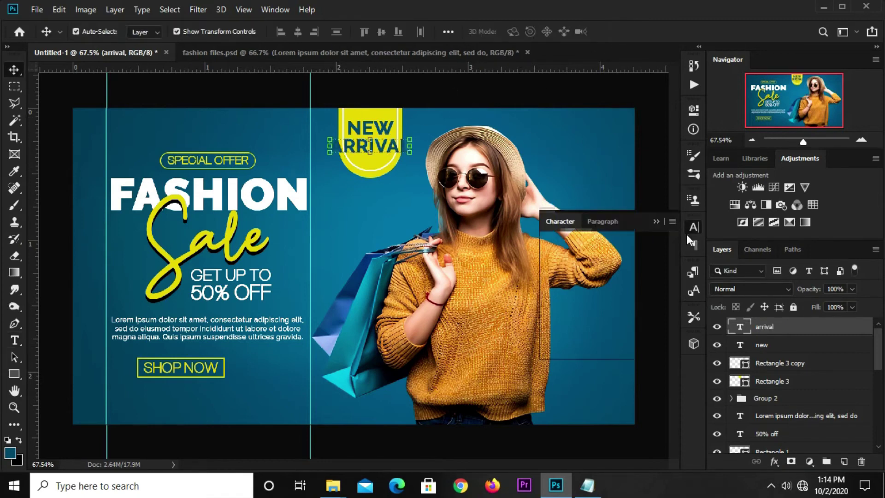
click(670, 244)
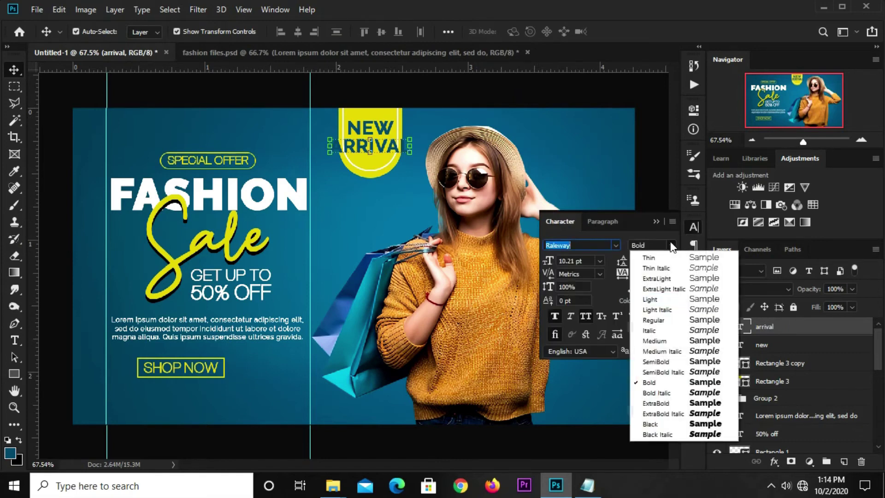
click(662, 321)
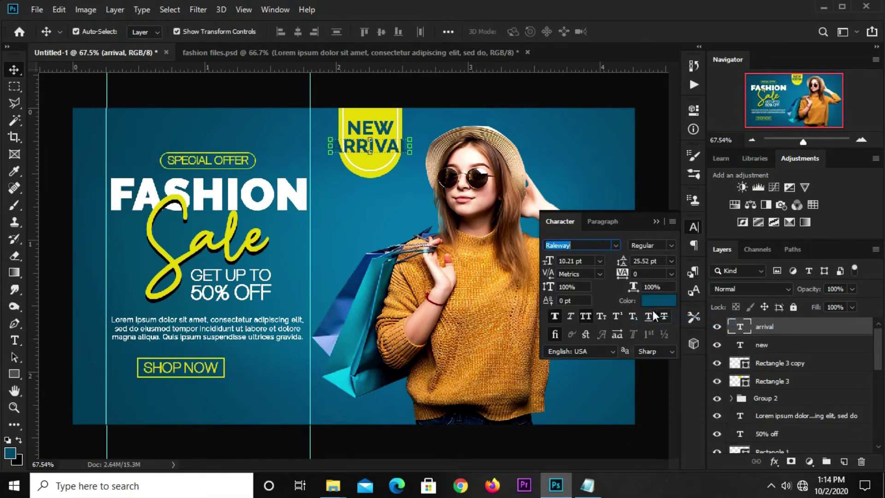
click(656, 222)
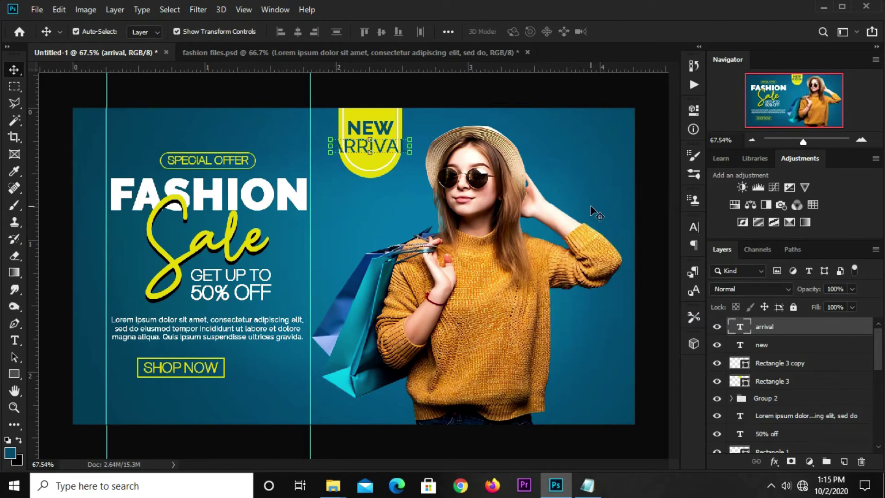
key(ctrl+t)
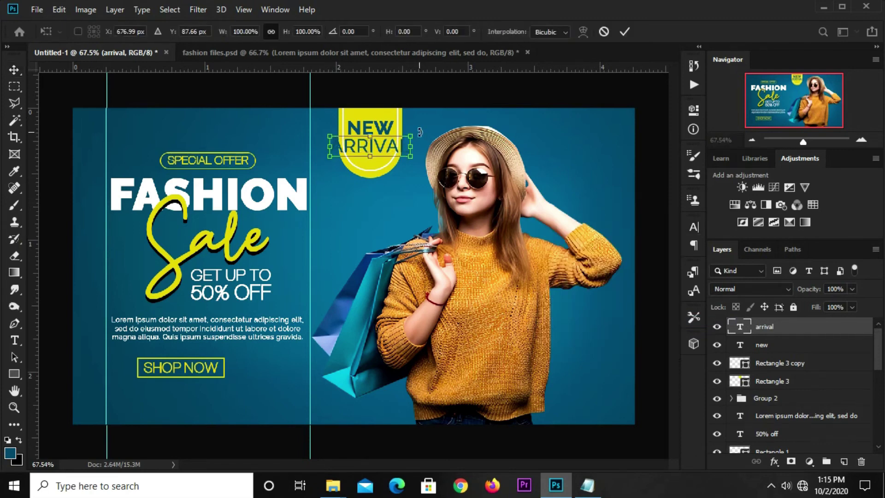
mouse_move(413, 130)
mouse_down()
mouse_move(390, 139)
mouse_move(396, 146)
mouse_up()
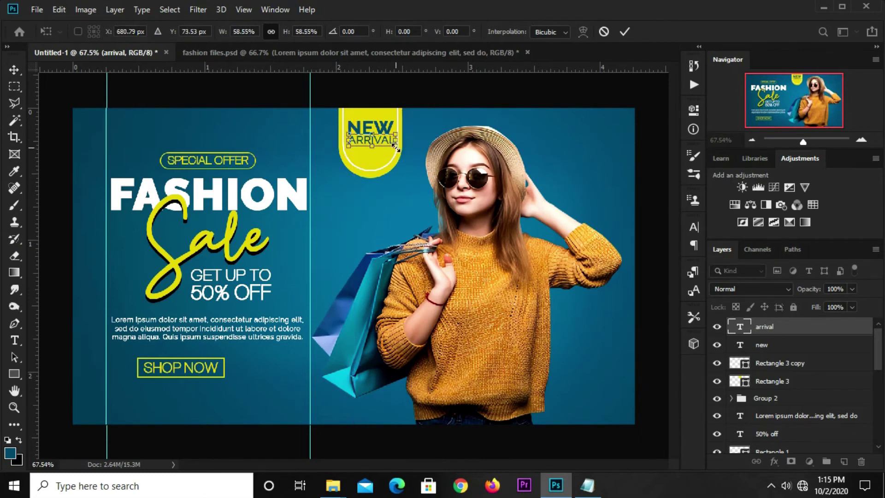
key(Return)
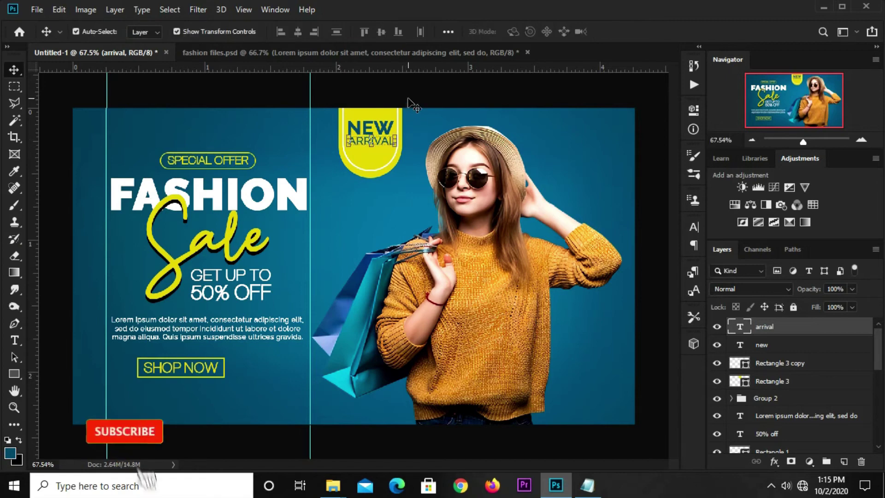
- Nudge the badge's two rectangle shapes up into place
click(411, 95)
click(379, 138)
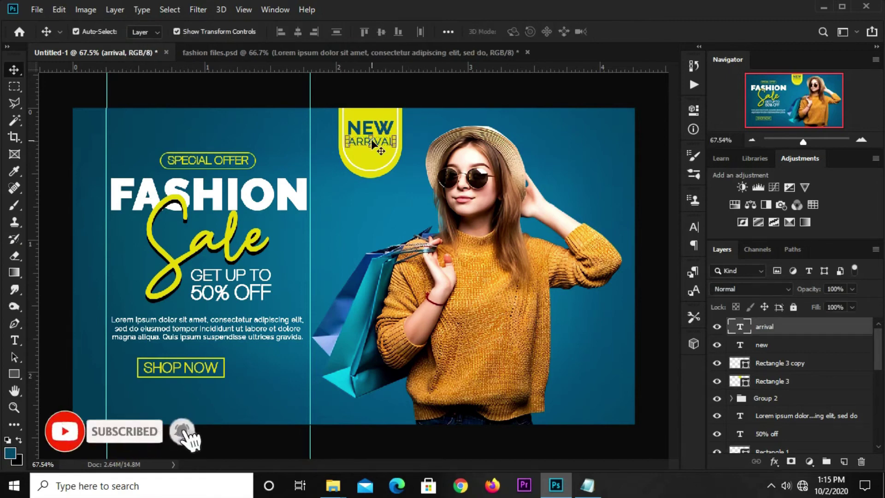
click(402, 95)
click(385, 129)
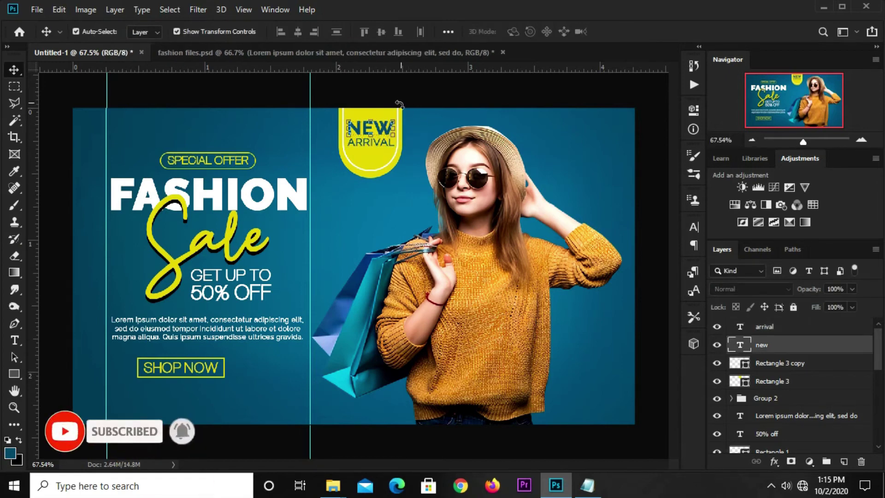
click(402, 100)
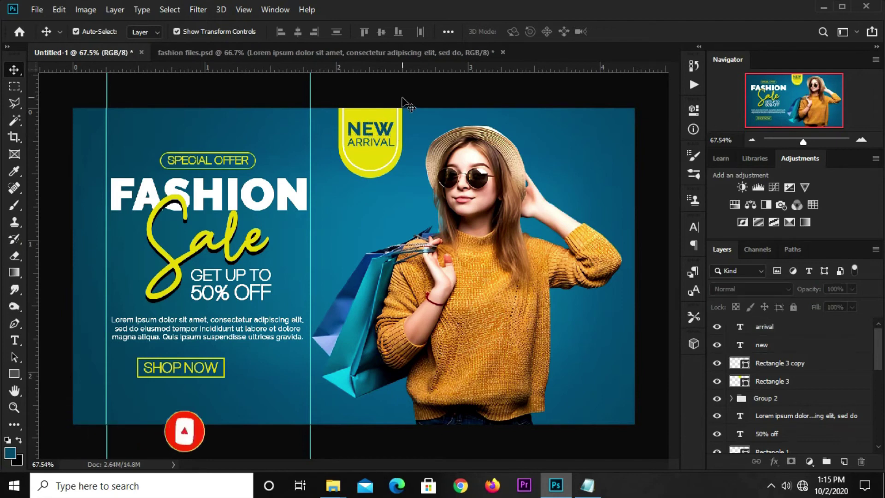
click(368, 159)
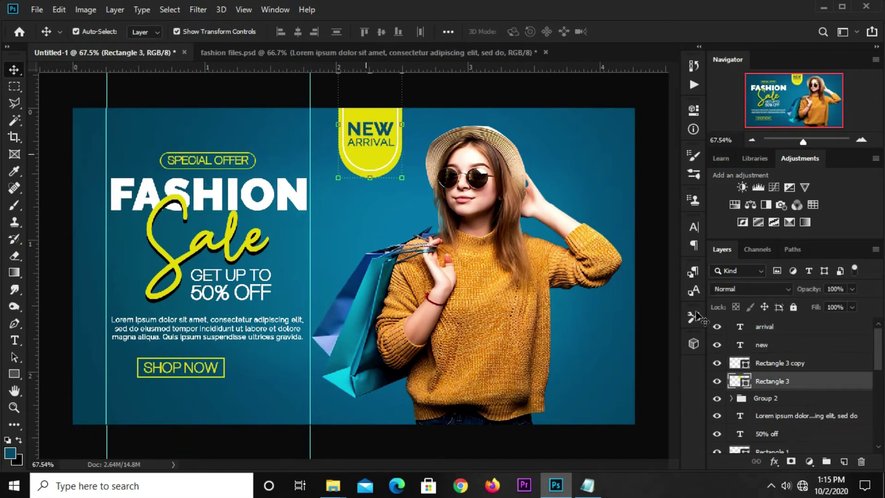
shift+click(782, 364)
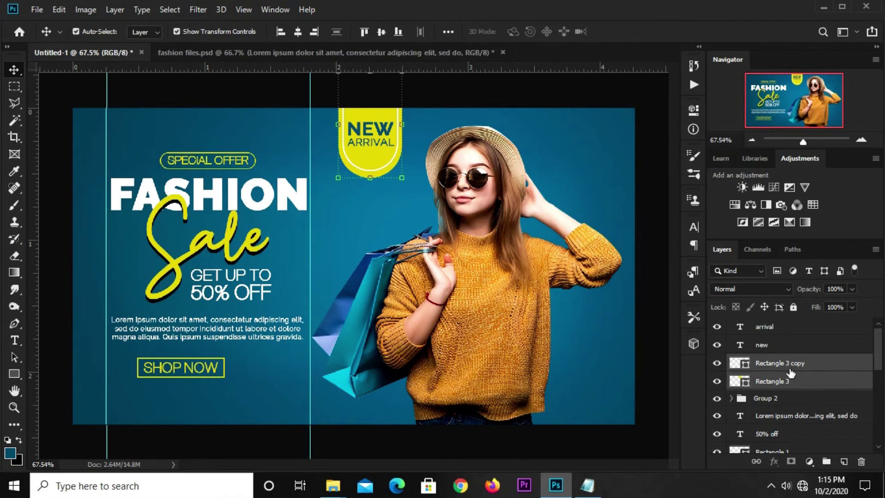
key(shift+Up)
key(shift+Up)
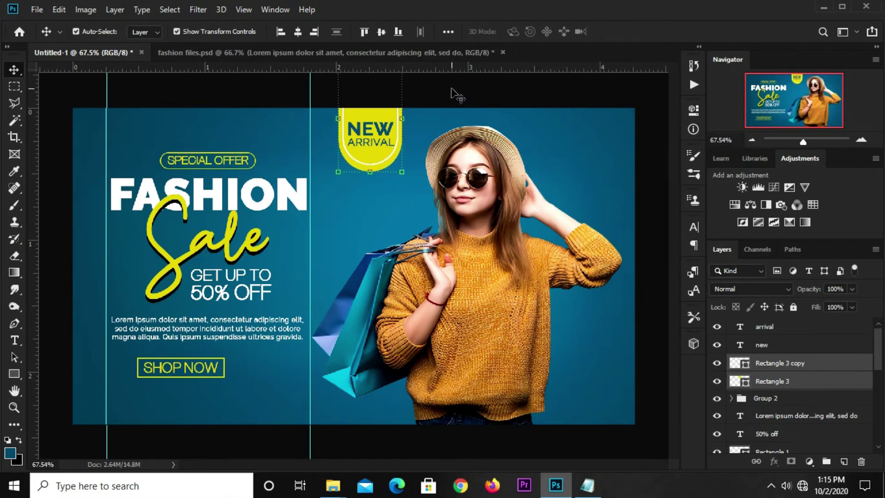
key(Down)
key(Down)
key(Down)
- Add Curves 2 clipped to the woman photo layer, lowering the curve to darken her
click(447, 89)
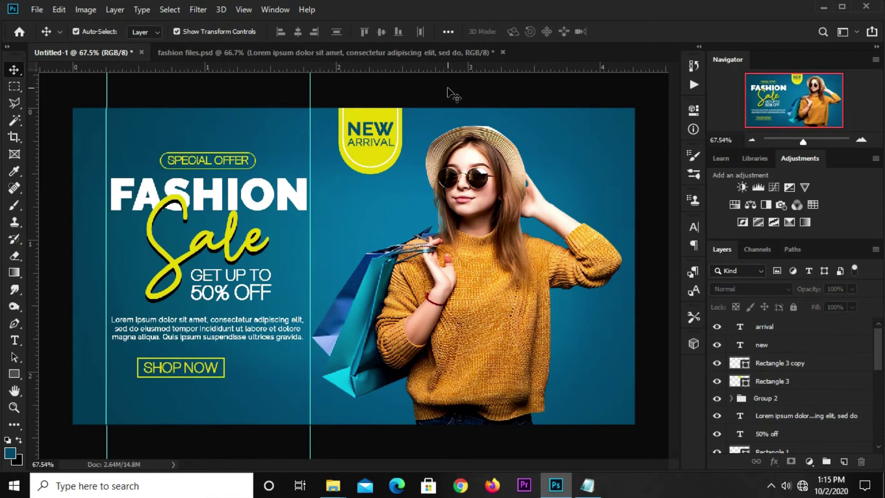
click(474, 308)
scroll(822, 415, down, 2)
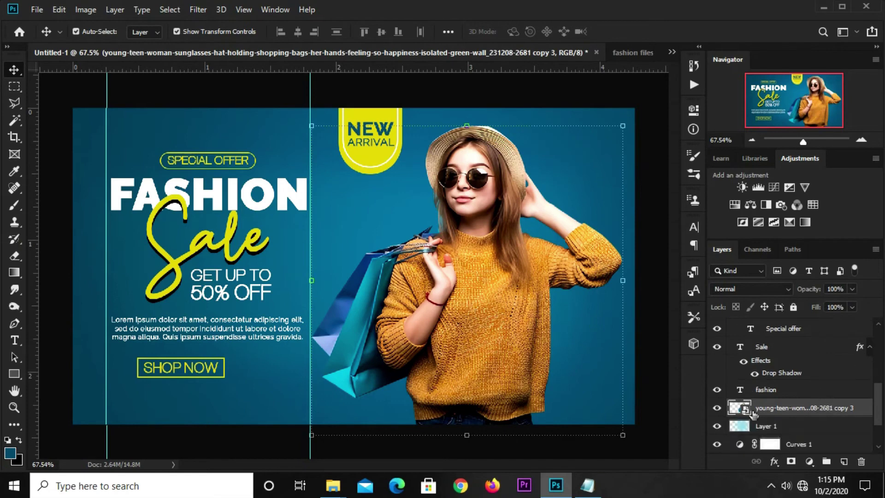
click(715, 408)
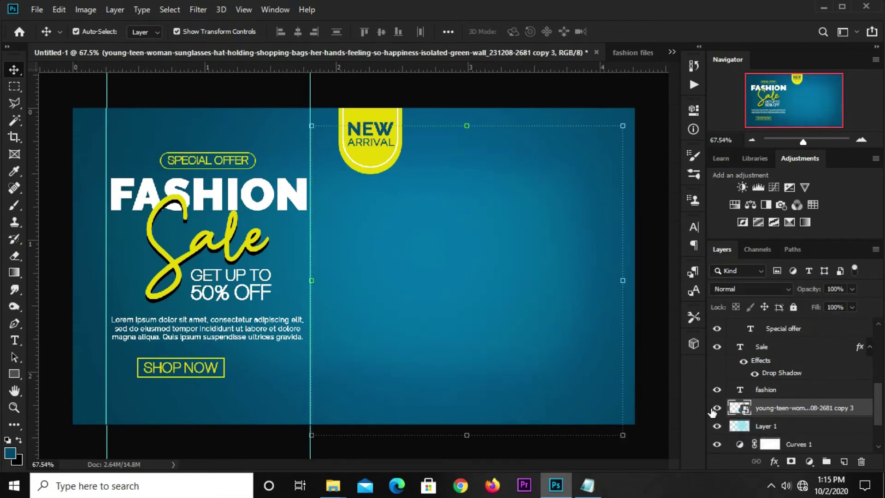
click(715, 408)
click(808, 462)
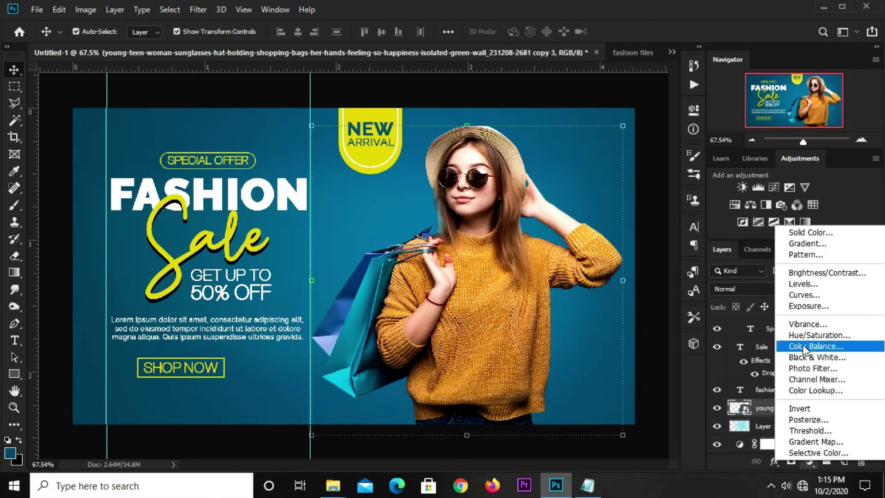
click(806, 301)
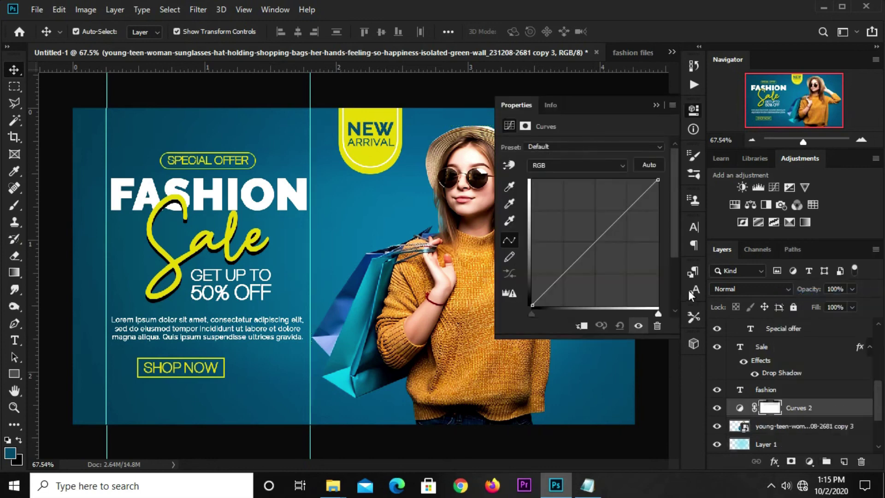
click(581, 327)
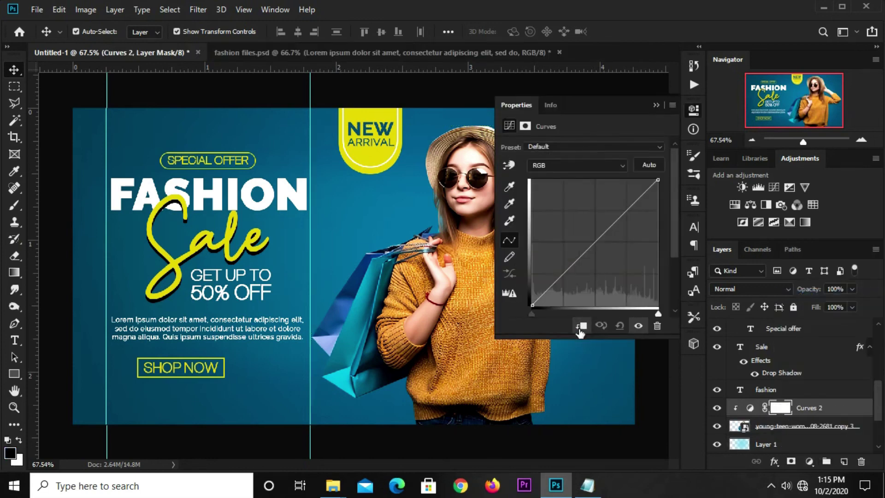
drag(586, 252, 580, 266)
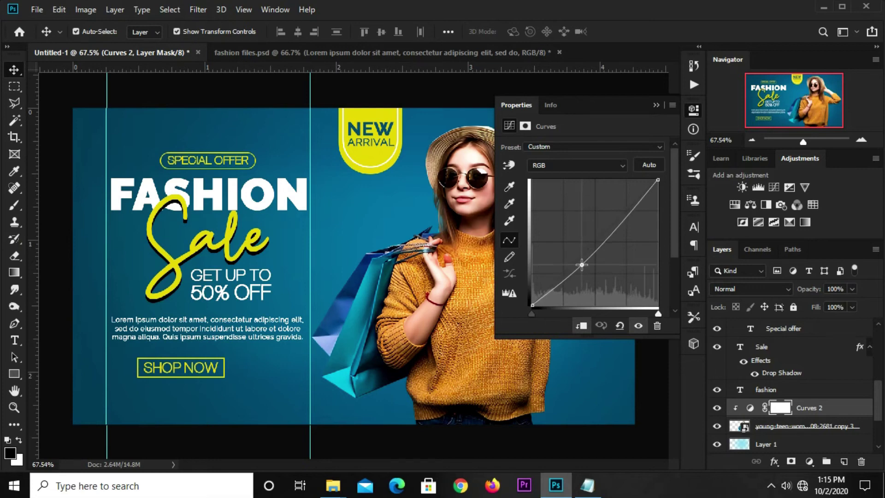
click(656, 105)
click(582, 103)
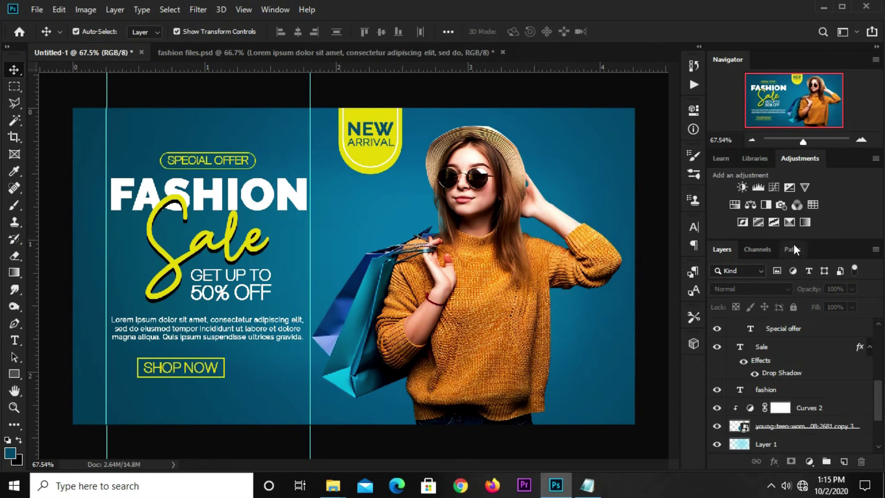
- Add Curves 3 at the top of the stack with a slightly lowered midpoint
scroll(776, 369, down, 2)
scroll(783, 392, up, 2)
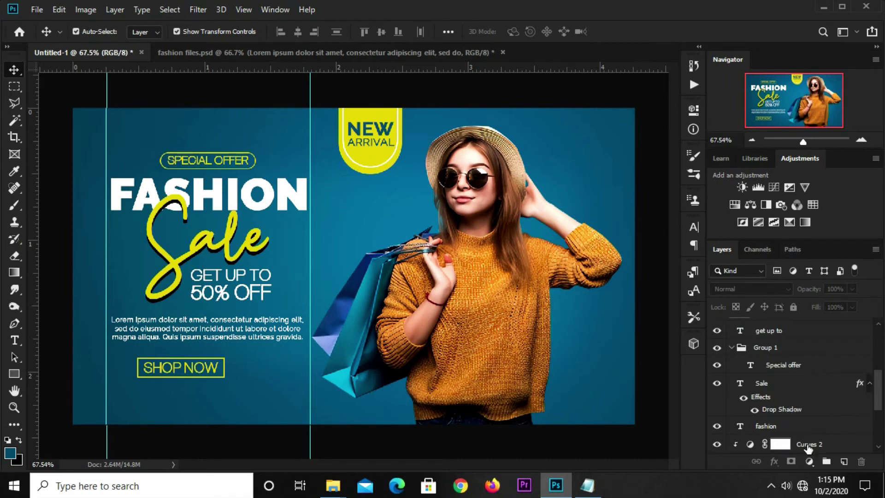
click(808, 461)
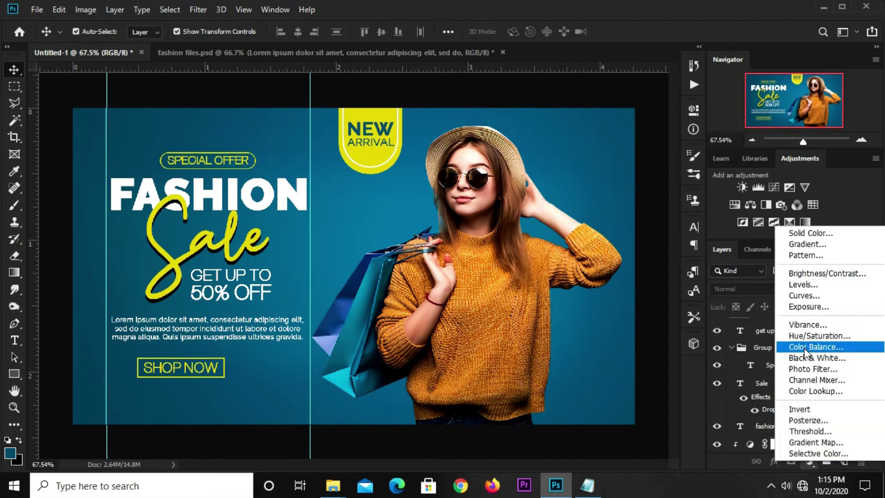
click(801, 295)
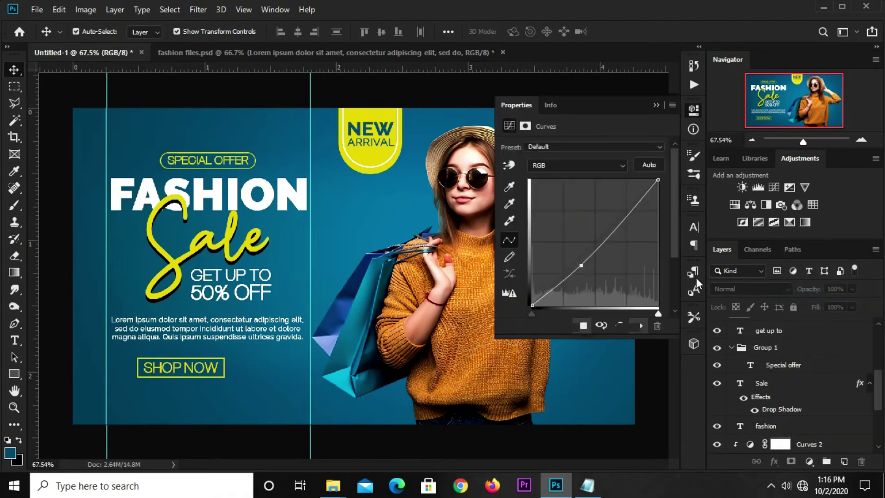
click(572, 266)
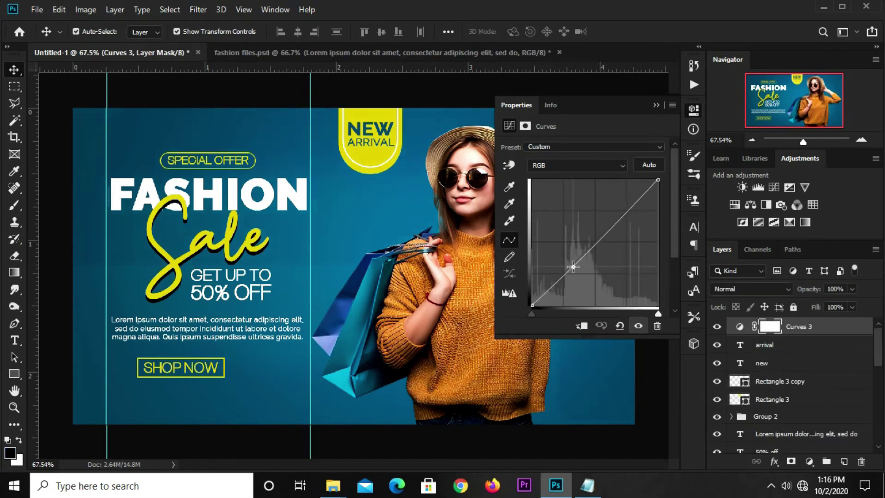
drag(573, 266, 574, 269)
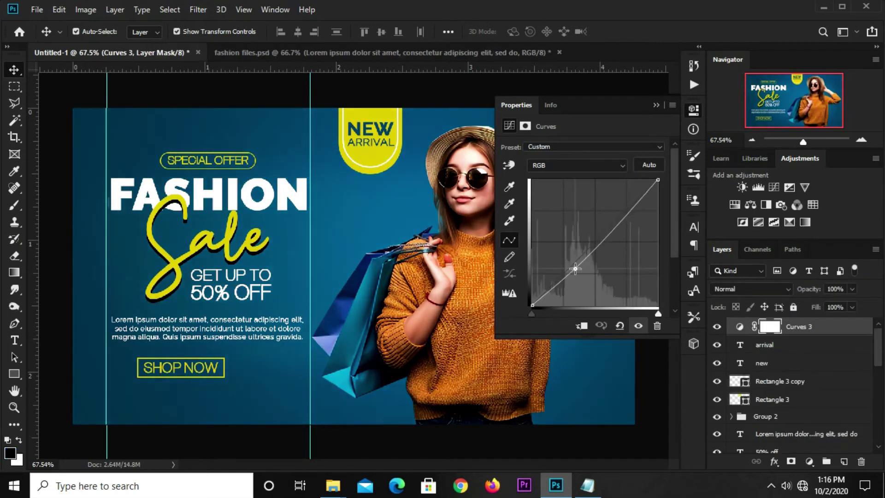
click(660, 107)
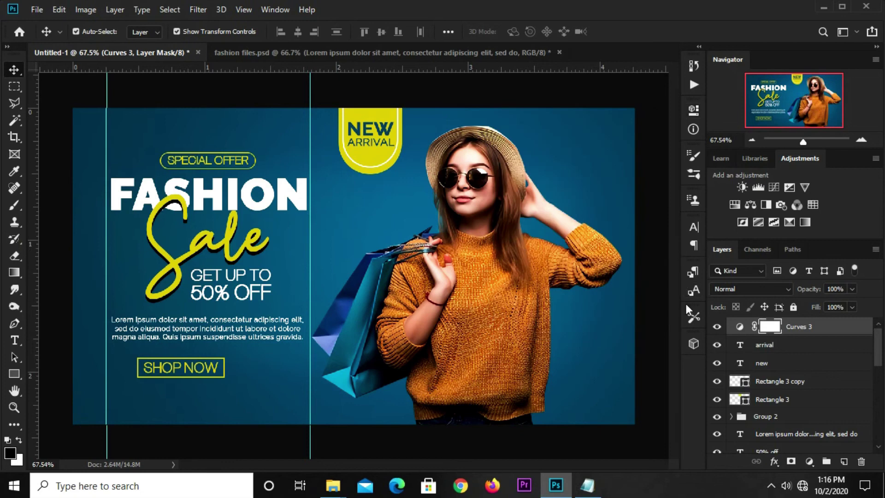
click(716, 327)
click(716, 327)
click(578, 440)
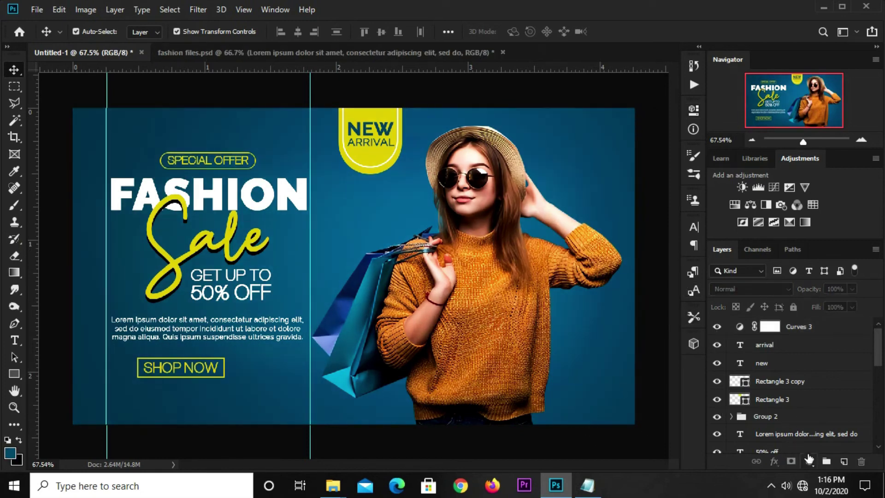
- Add a black dotted Pattern Fill 1 layer and move it below Curves 1, just above Layer 2
click(809, 460)
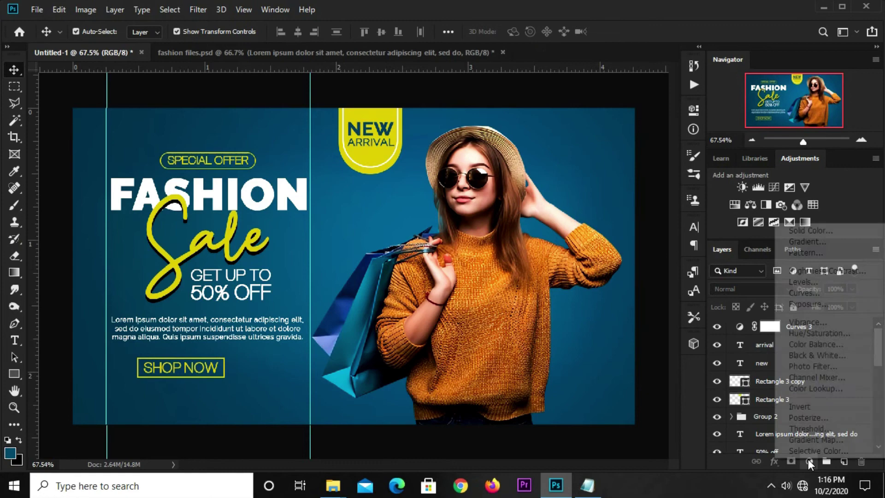
click(800, 253)
click(367, 166)
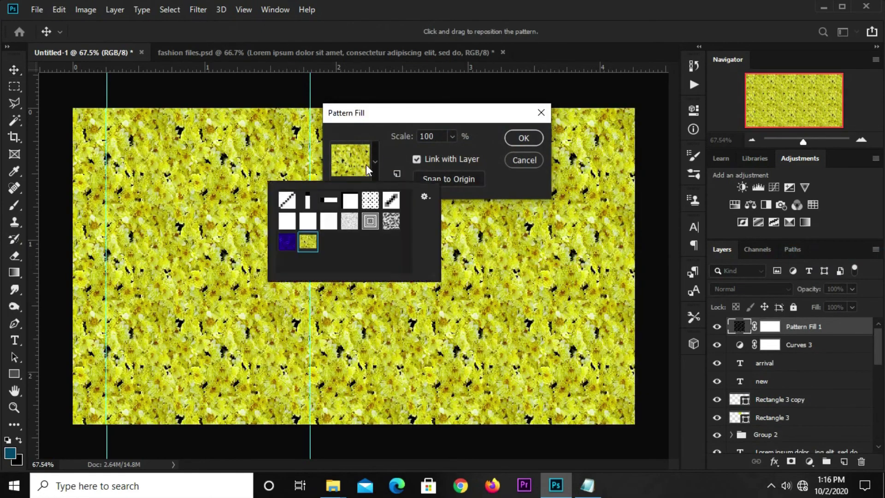
click(371, 203)
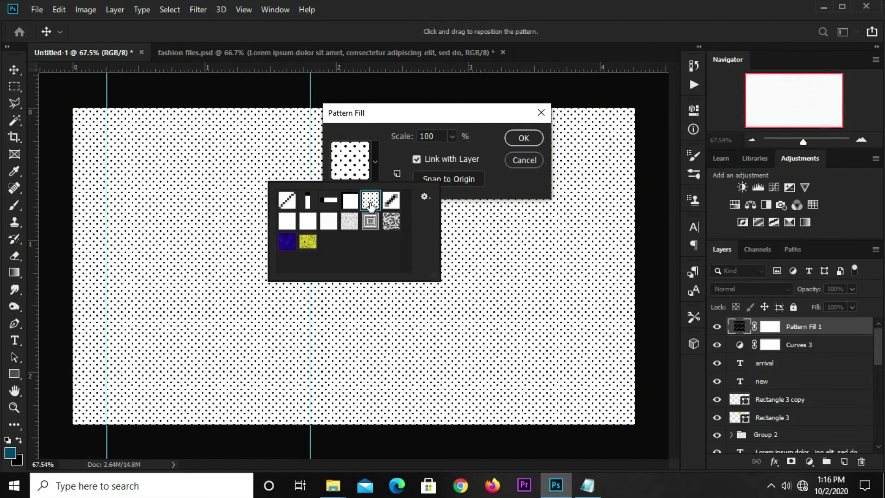
click(468, 150)
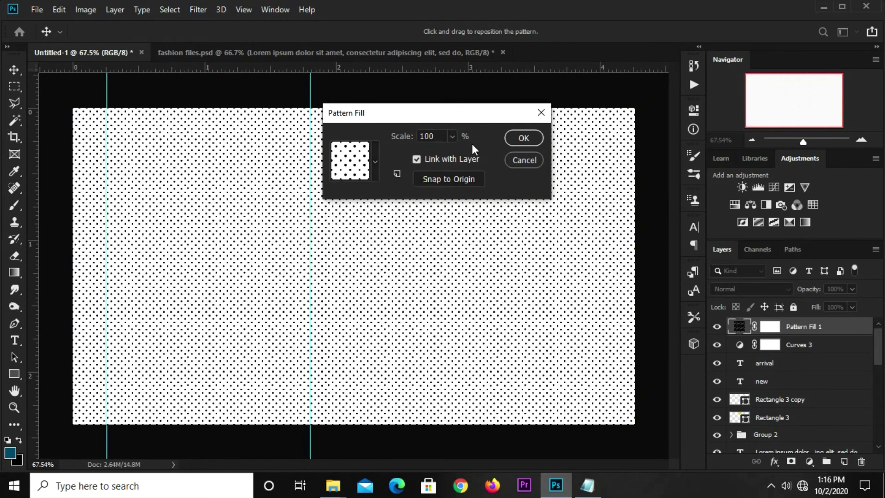
click(508, 137)
mouse_move(799, 327)
mouse_down()
mouse_move(804, 468)
mouse_move(791, 432)
mouse_up()
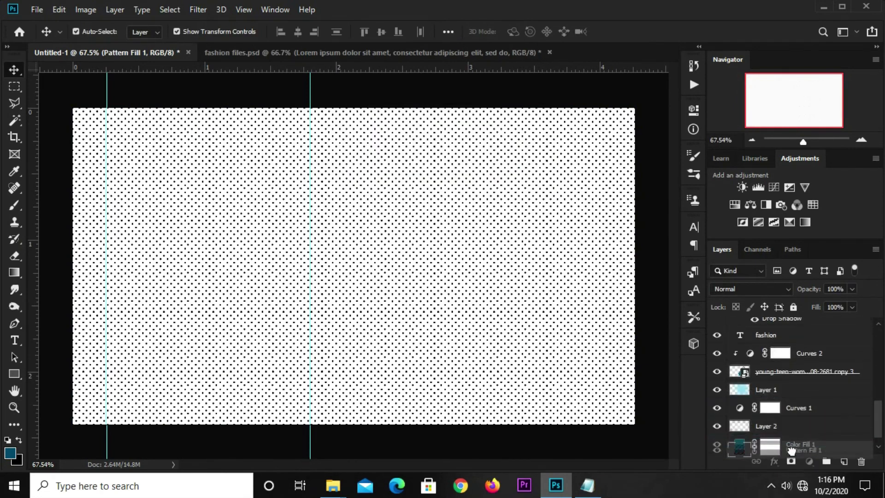
drag(791, 432, 789, 417)
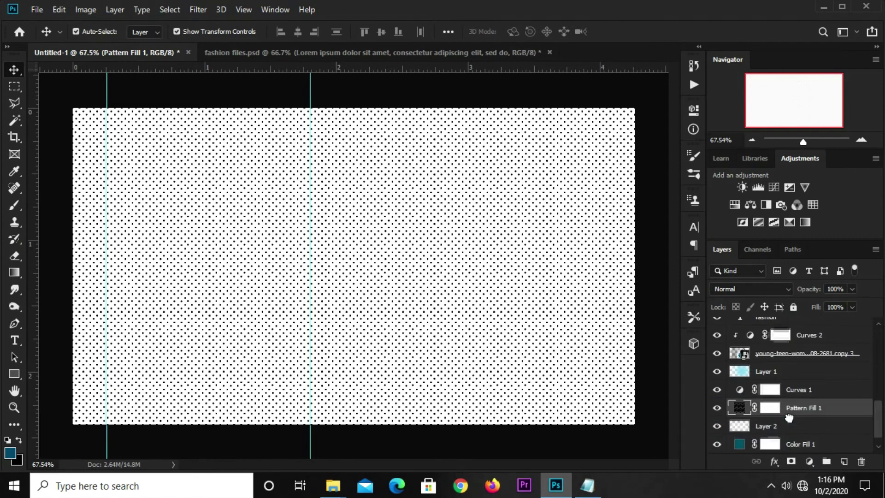
- Give Pattern Fill 1 the Soft Light blend mode at 14% opacity
click(732, 289)
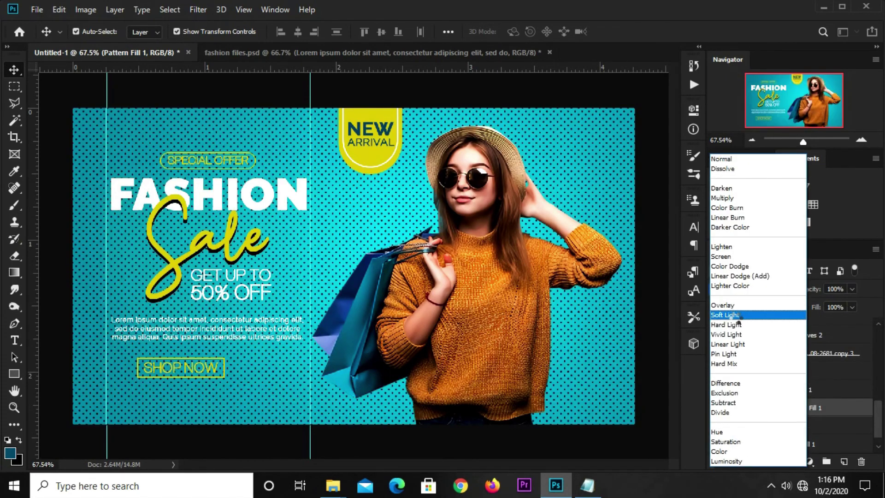
click(738, 316)
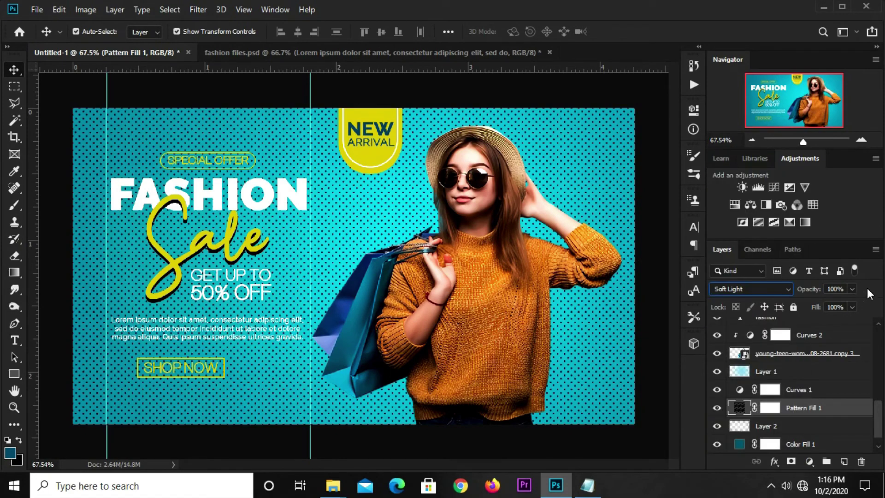
click(853, 288)
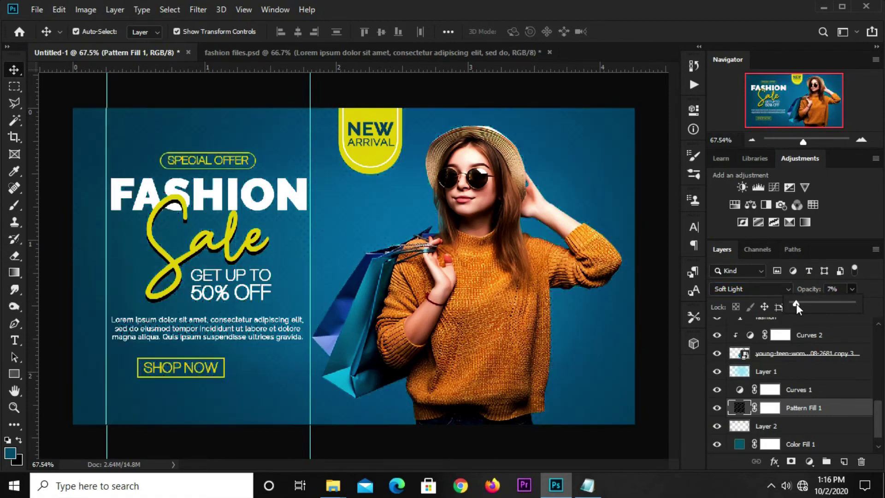
drag(798, 303, 800, 301)
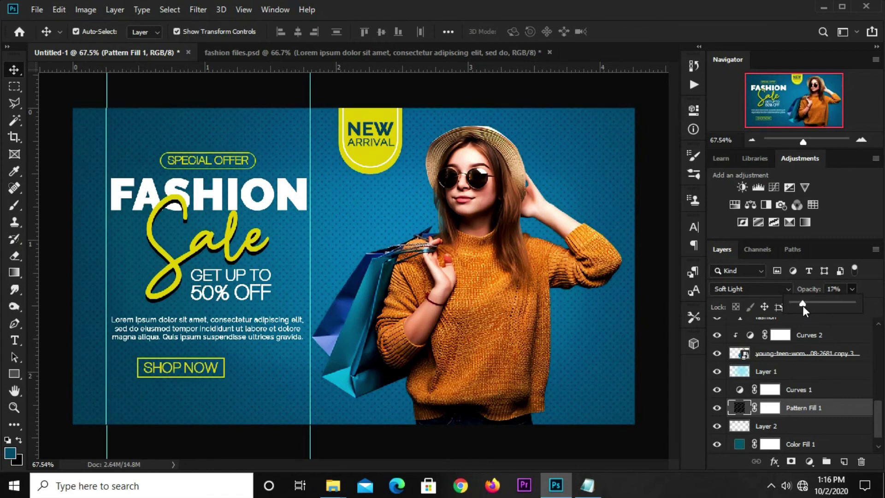
drag(803, 306, 800, 306)
click(631, 438)
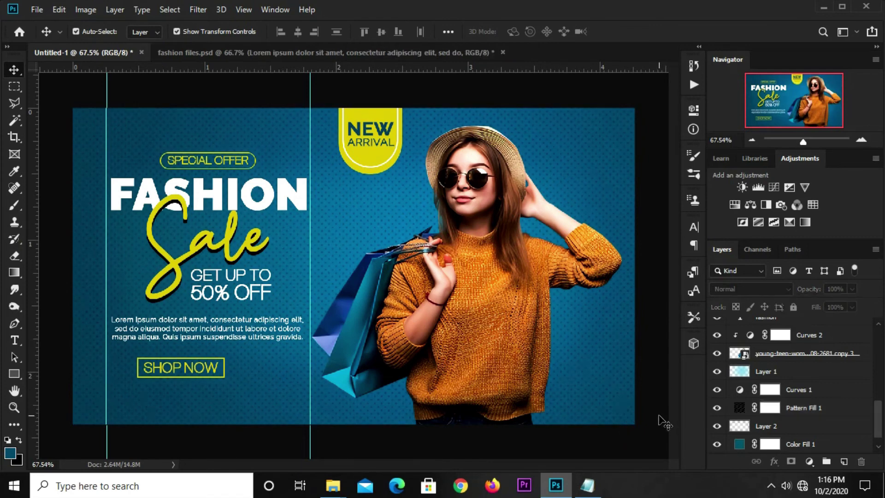
click(816, 409)
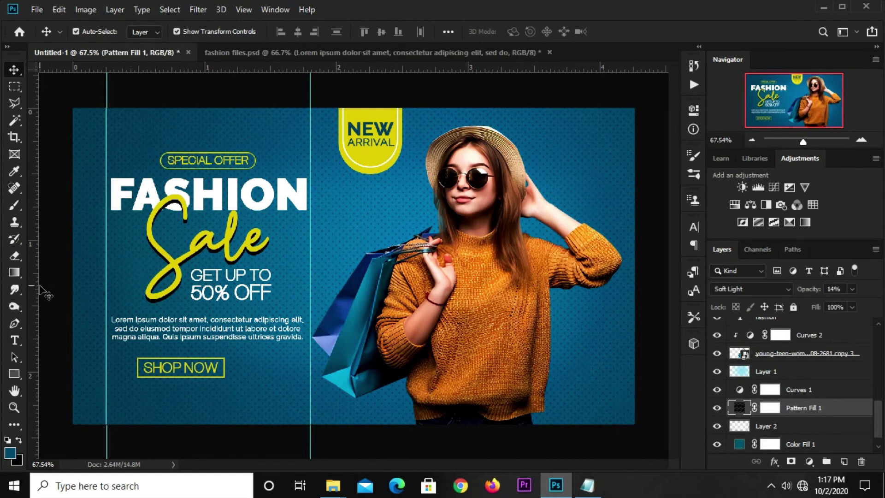
- Paint a black gradient on Pattern Fill 1's mask, fading the dots out toward the model's side
click(14, 273)
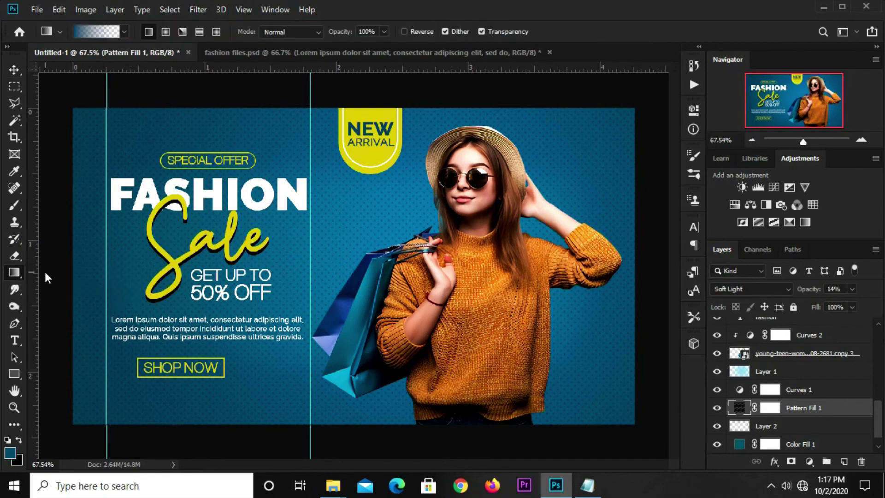
click(769, 408)
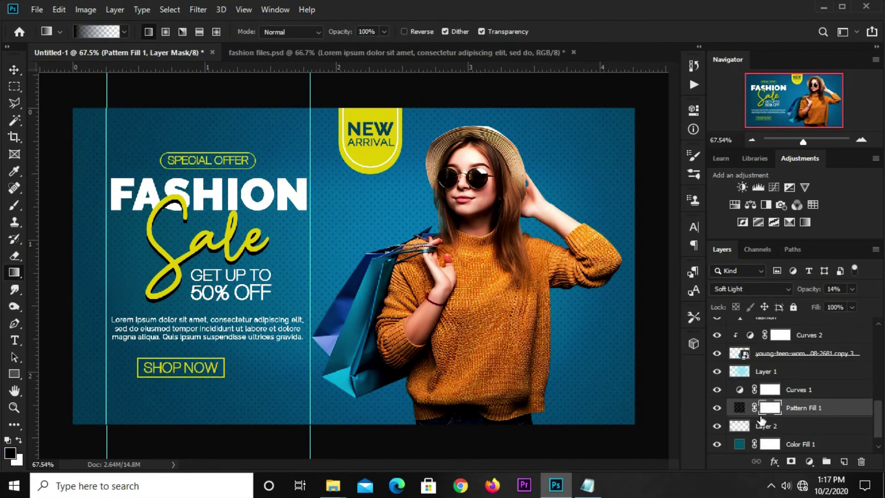
click(15, 454)
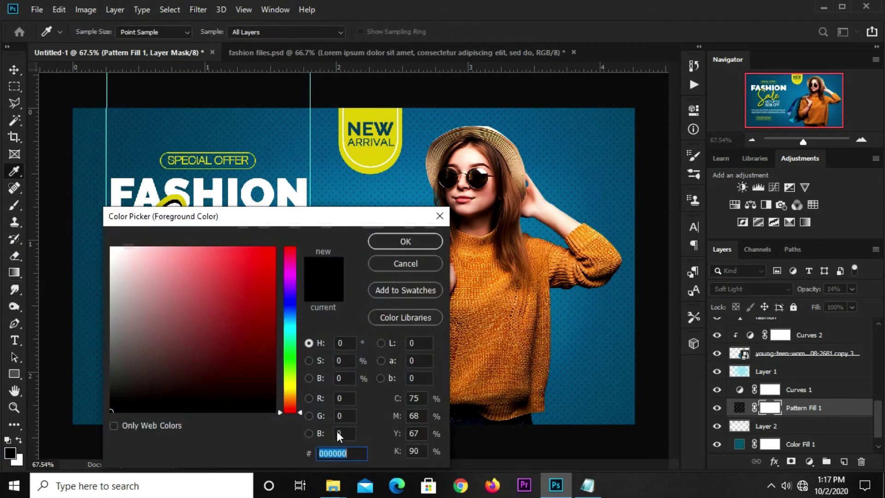
click(386, 239)
scroll(544, 247, down, 1)
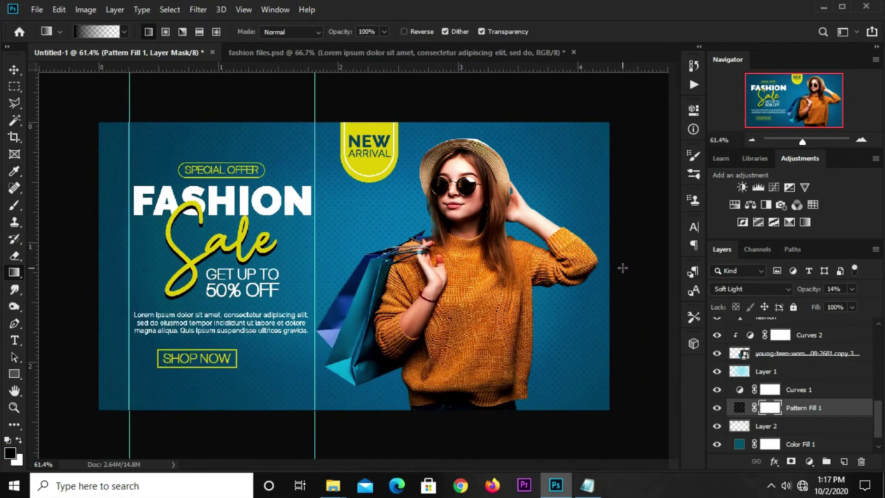
drag(527, 268, 198, 267)
drag(522, 277, 161, 277)
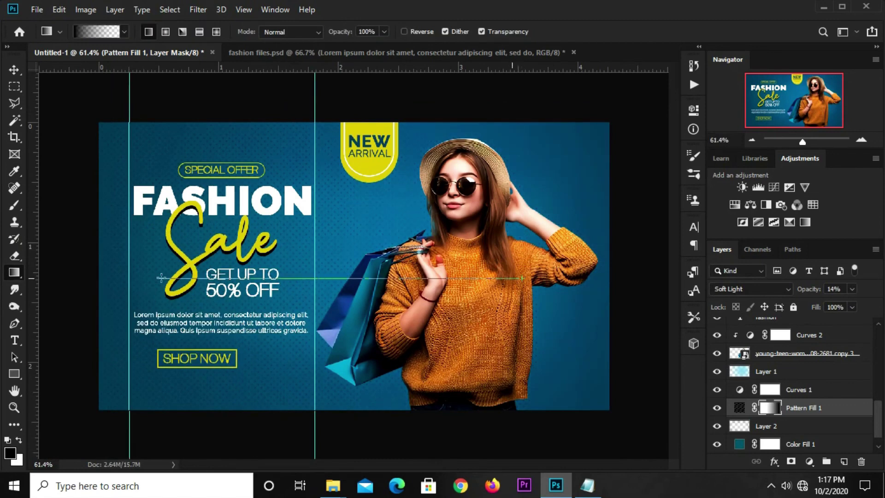
drag(71, 277, 70, 277)
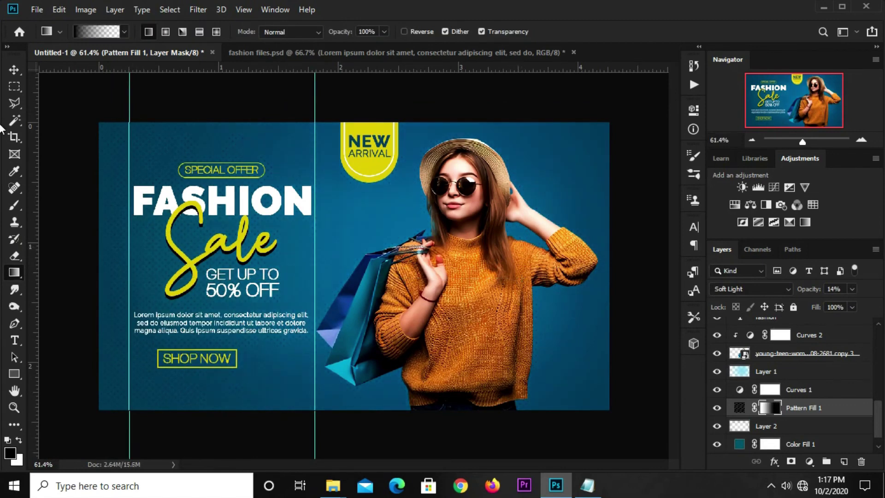
click(13, 76)
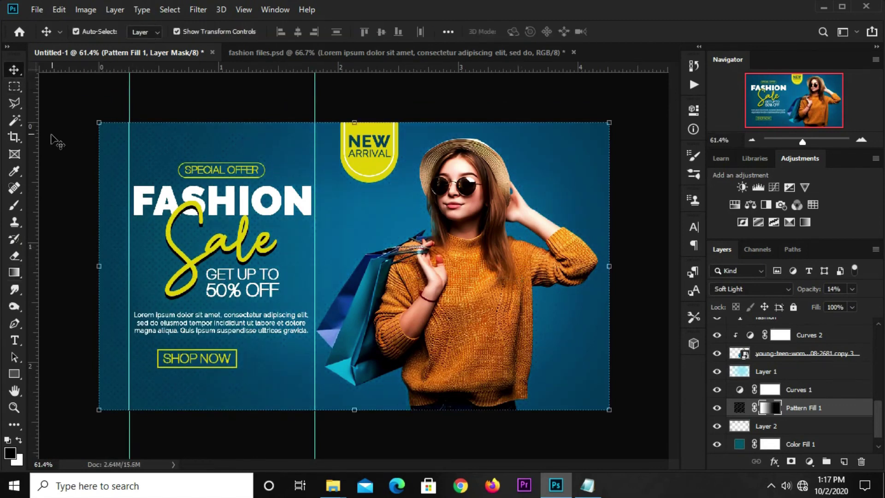
click(87, 147)
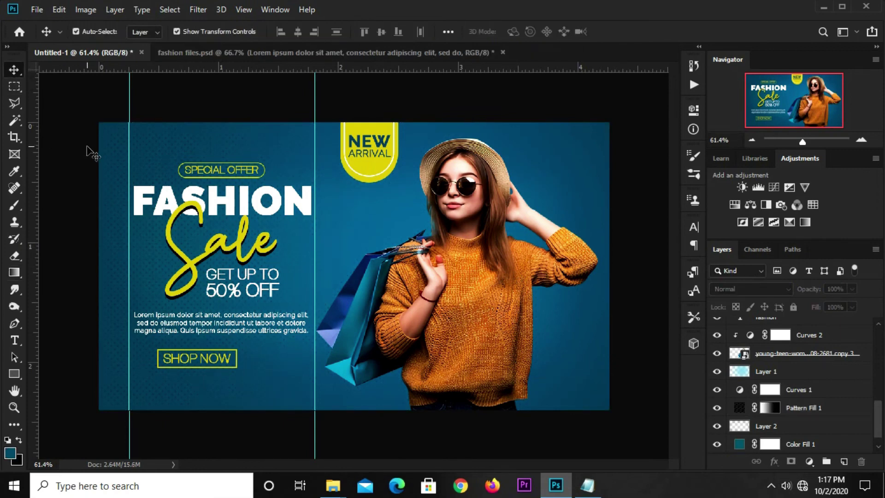
- Make a rectangular selection around the SPECIAL OFFER and FASHION headline
click(18, 91)
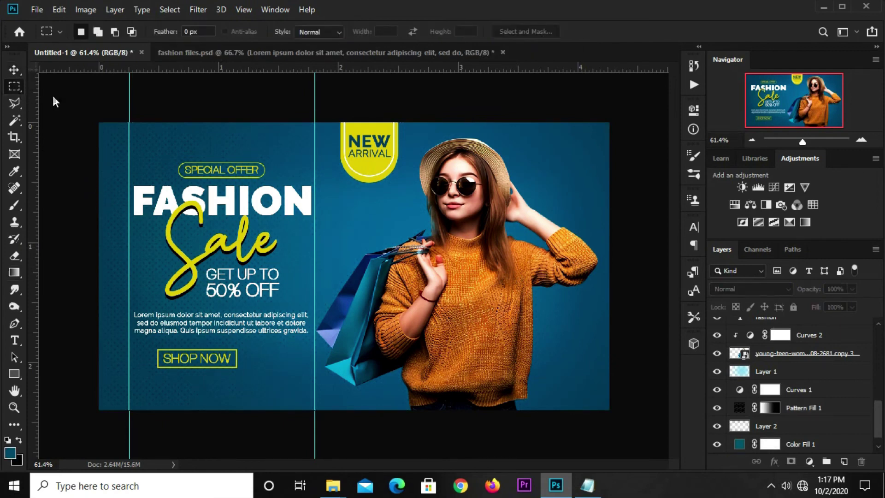
drag(129, 139, 314, 224)
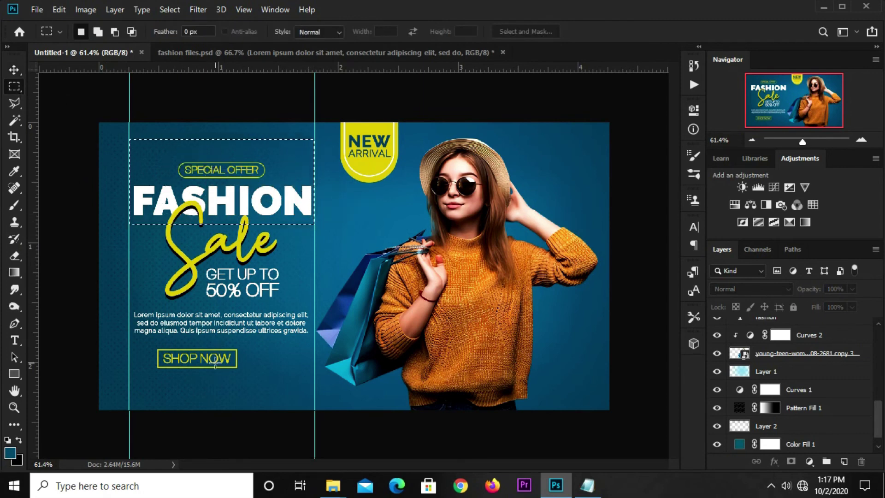
click(13, 69)
click(37, 65)
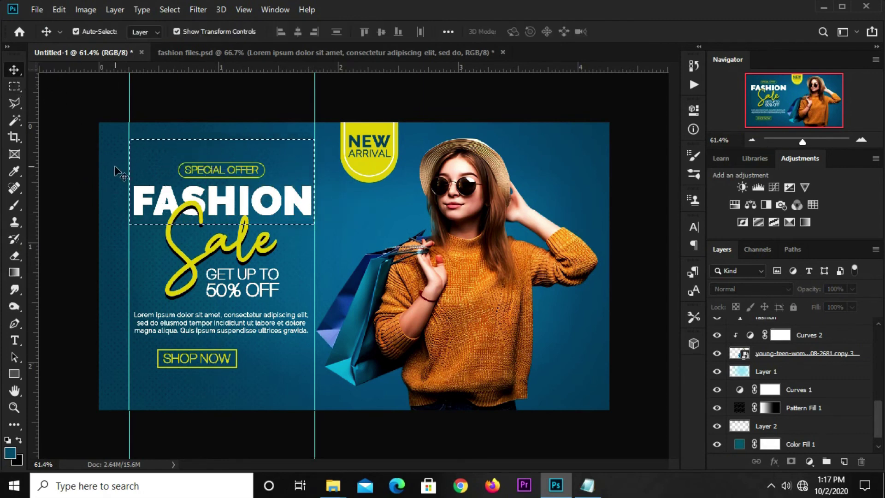
- Centre the SHOP NOW group and Lorem ipsum paragraph horizontally on that selection, then deselect
click(232, 360)
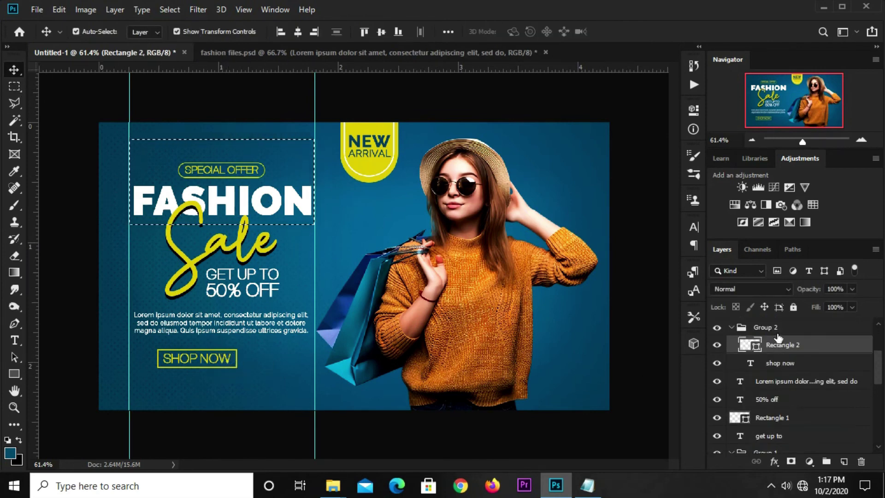
click(765, 327)
click(297, 31)
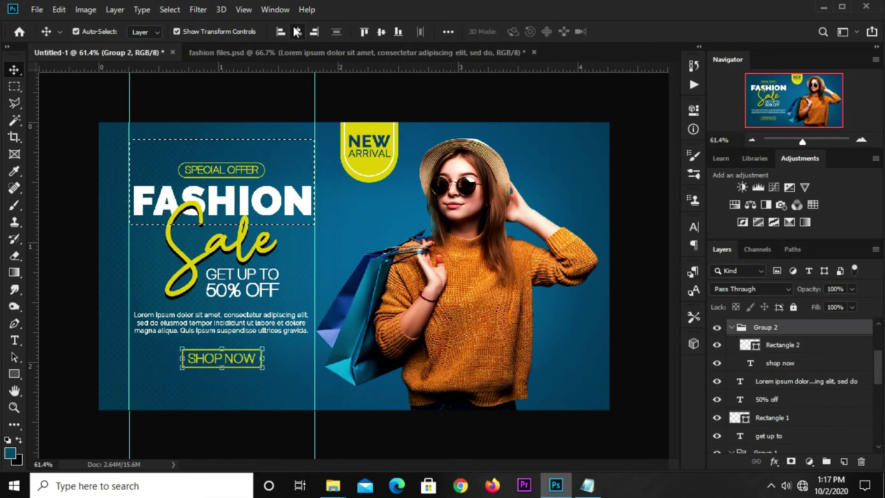
click(220, 326)
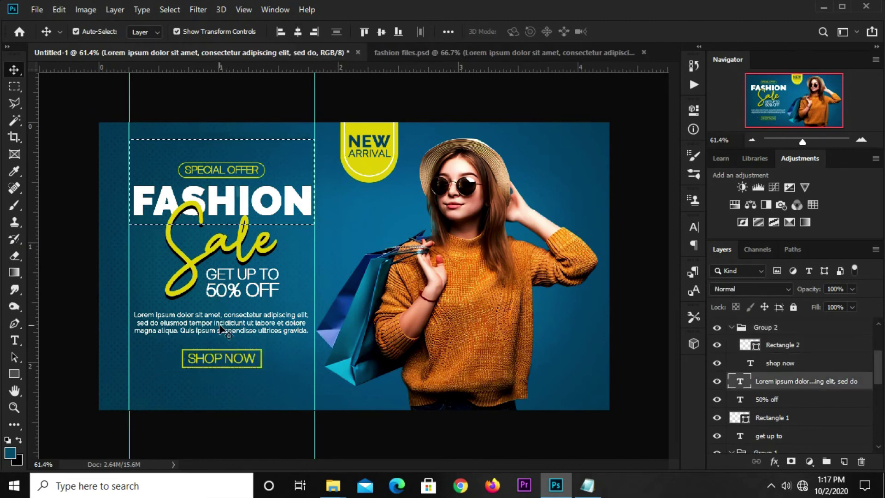
click(297, 31)
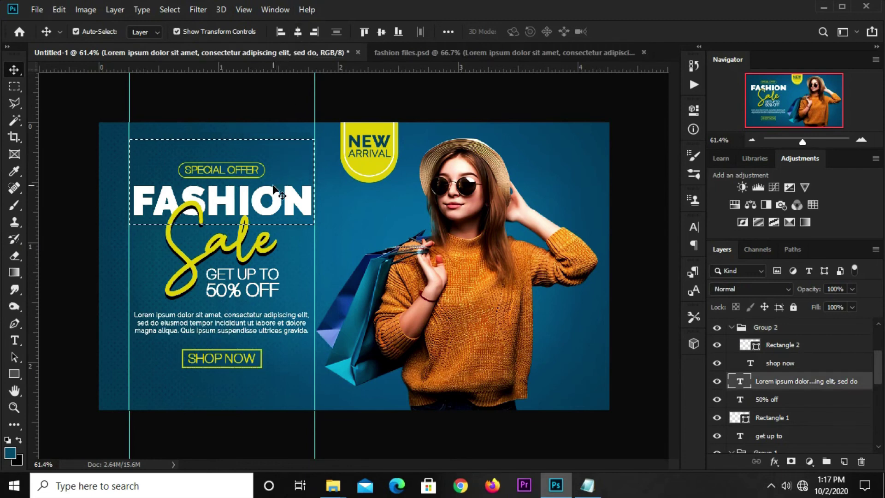
key(ctrl+d)
click(240, 111)
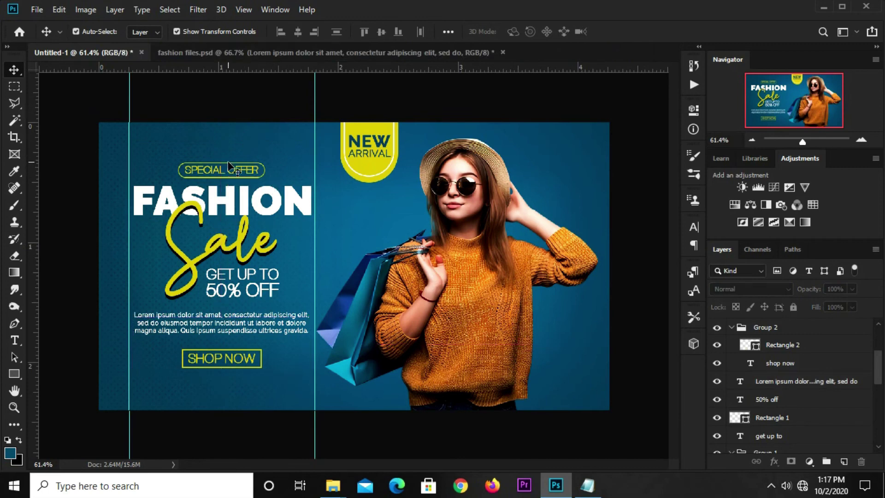
- Create an empty Layer 3 at the top of the stack, above Curves 3
scroll(795, 400, down, 5)
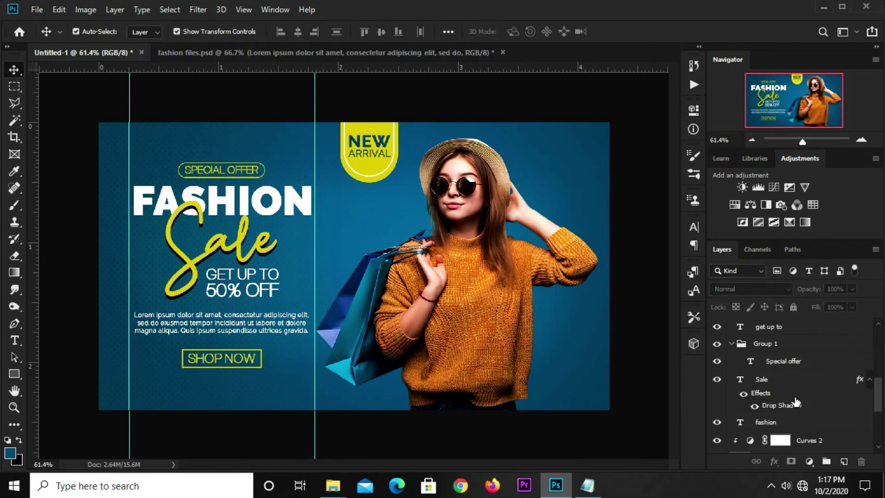
scroll(796, 401, down, 5)
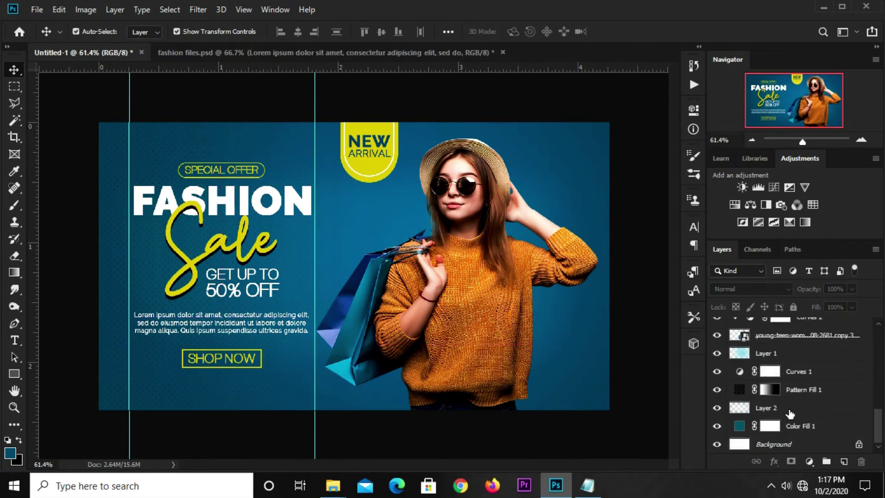
click(789, 411)
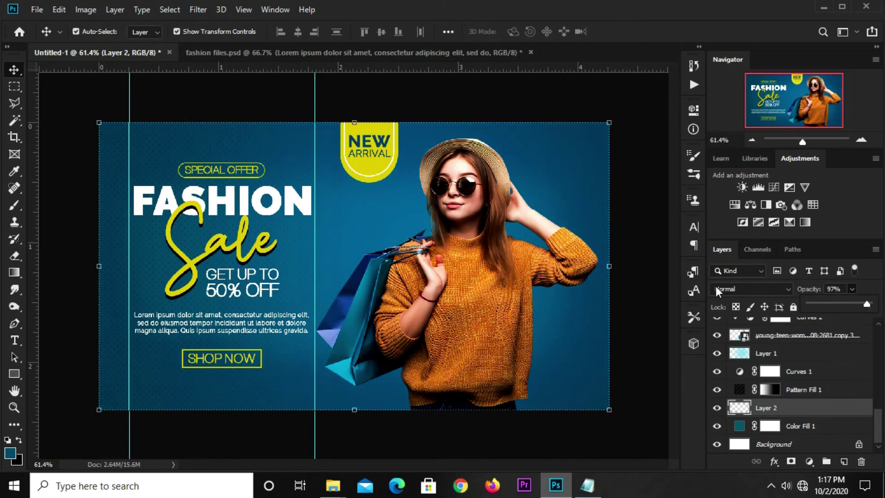
click(628, 188)
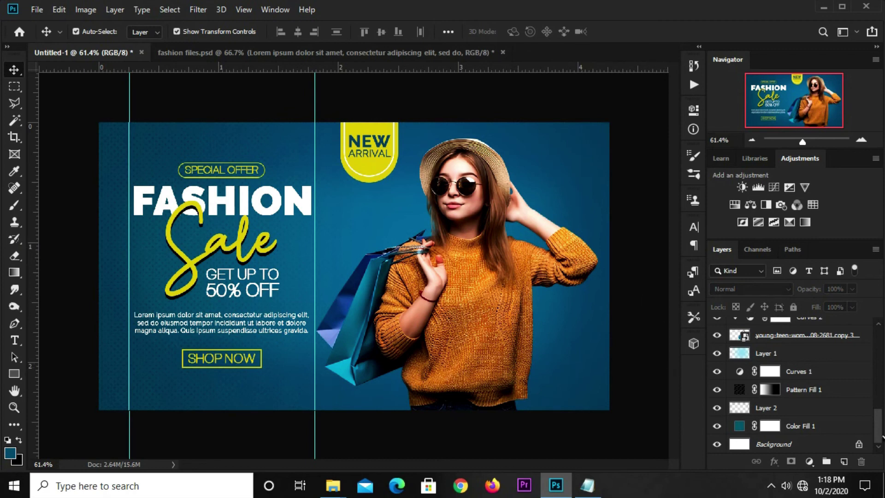
click(843, 462)
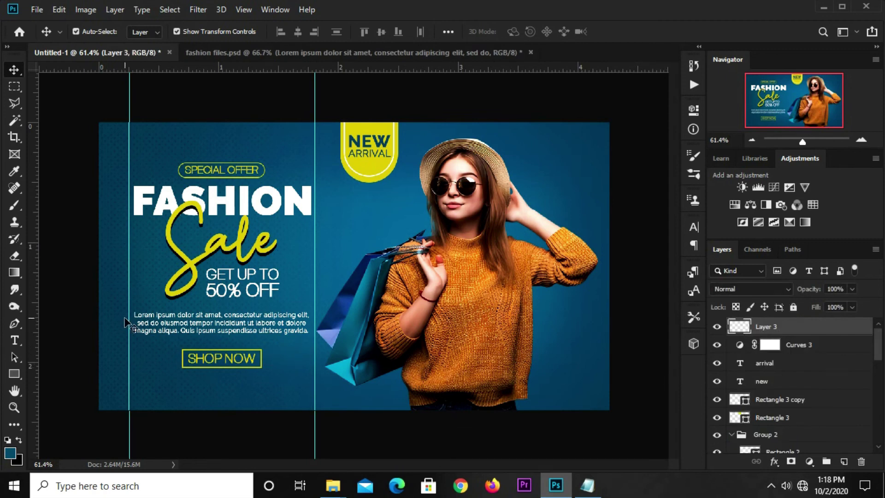
- Draw a curved wave work path in Path mode across the lower-right corner to the right edge
right_click(10, 324)
click(57, 327)
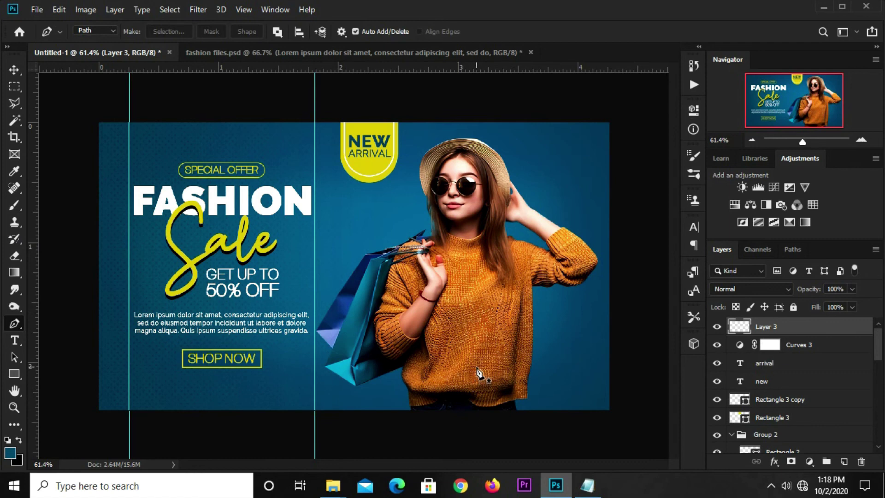
click(97, 31)
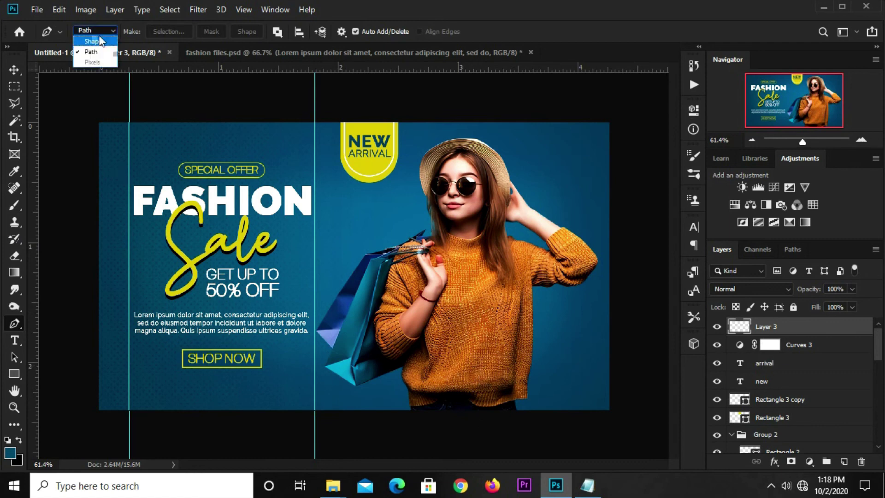
click(99, 51)
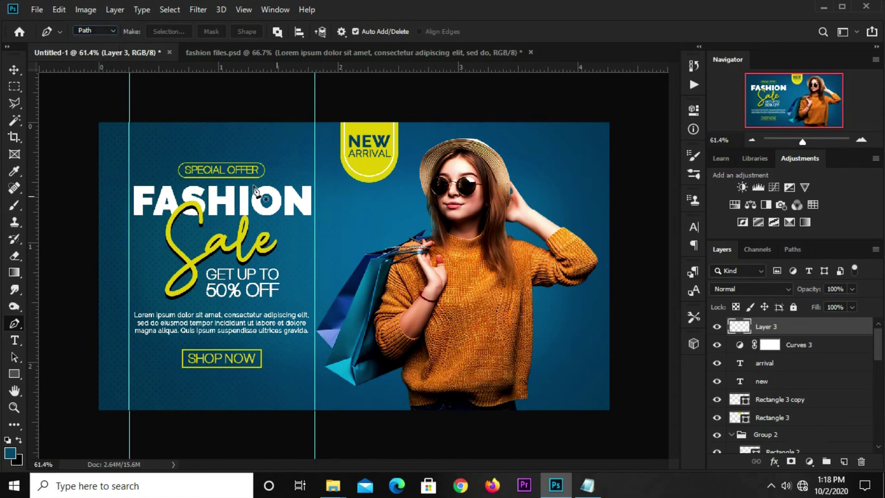
click(494, 358)
drag(569, 373, 605, 338)
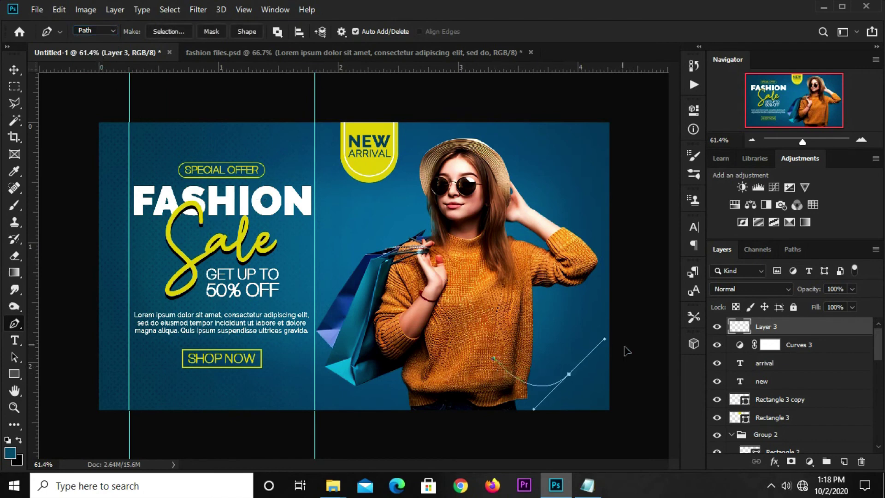
click(635, 357)
click(15, 205)
- Set the brush to 17 px at 100% hardness with white as the foreground colour
click(49, 204)
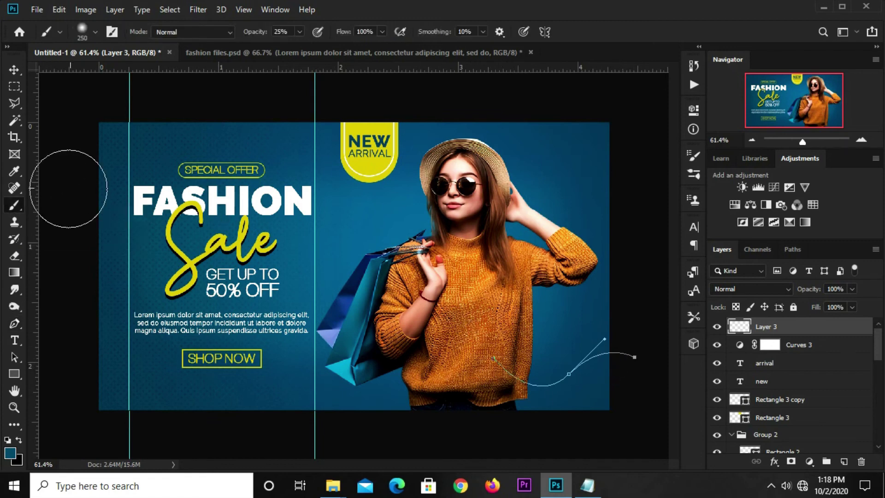
click(95, 31)
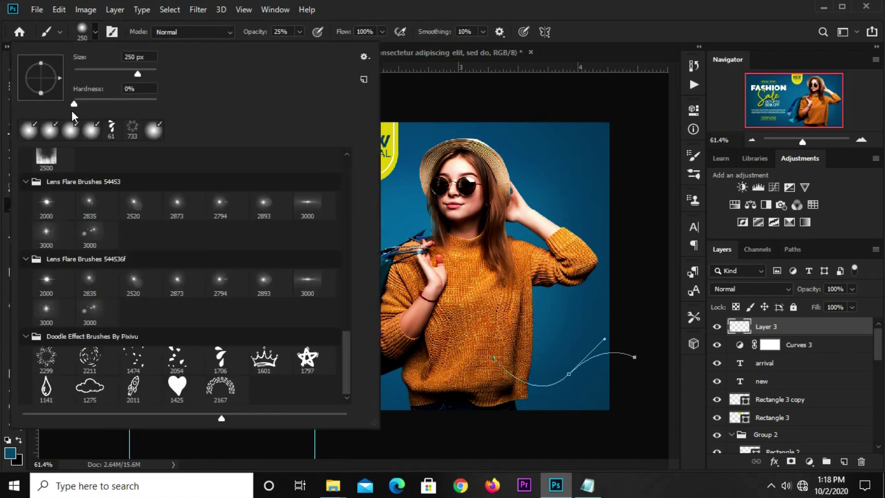
drag(73, 105, 157, 105)
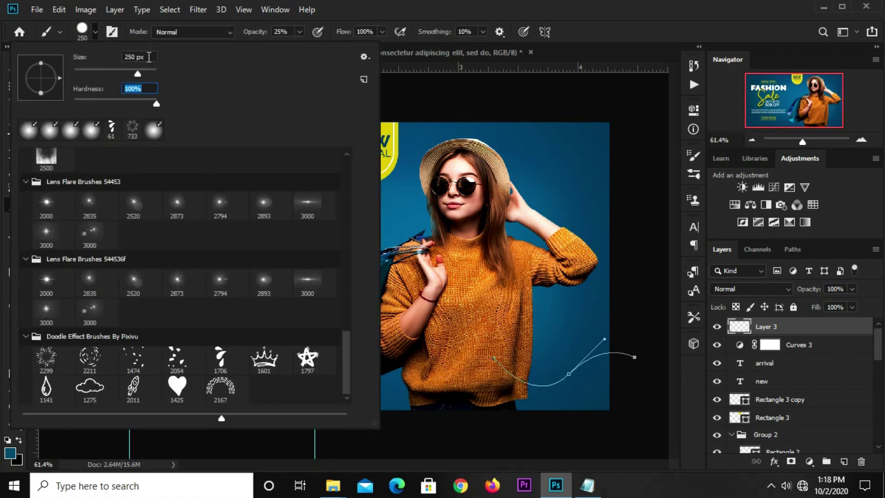
click(149, 57)
text(17)
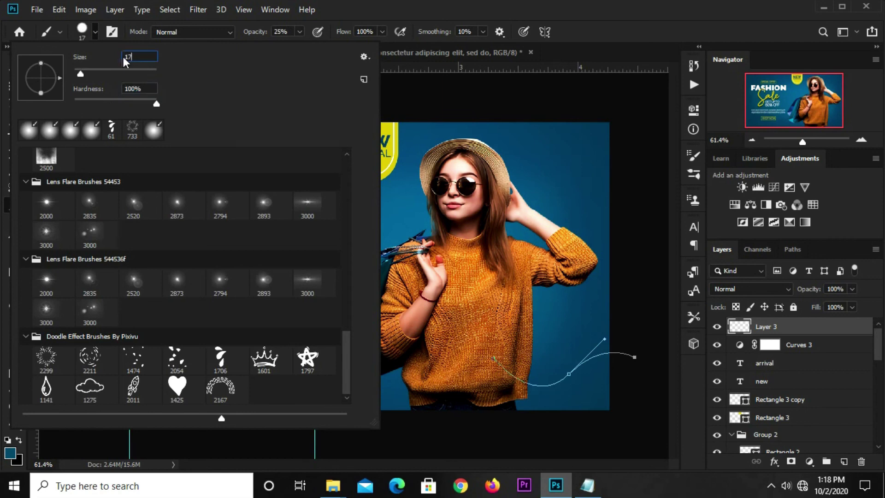
key(Return)
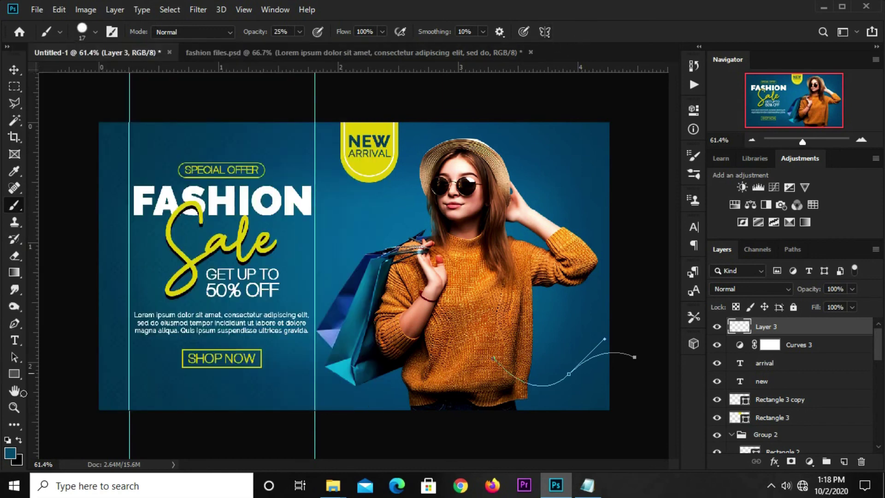
key(d)
click(17, 443)
- Stroke the wave Work Path with the Brush, then undo the stroke
click(796, 253)
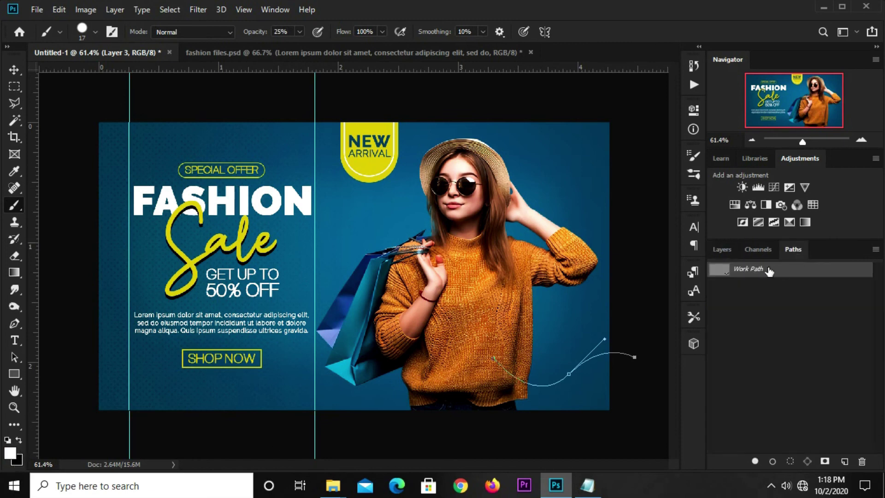
click(721, 251)
click(791, 249)
right_click(745, 270)
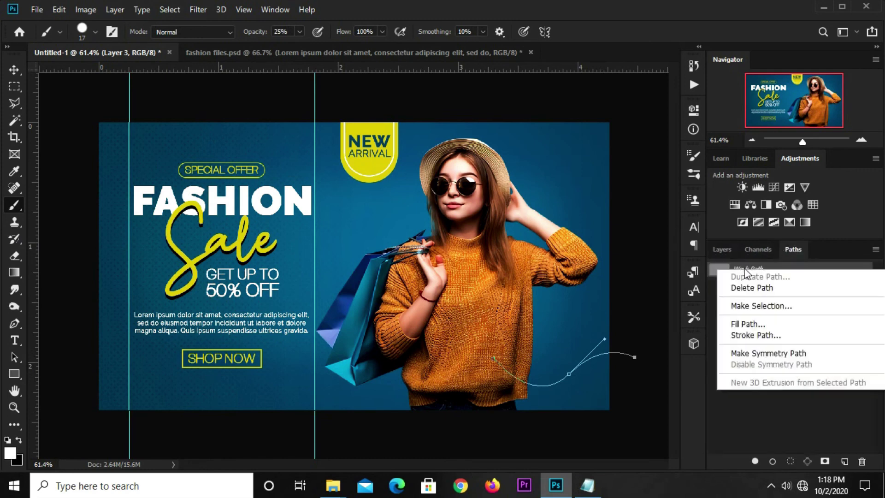
click(756, 334)
click(456, 162)
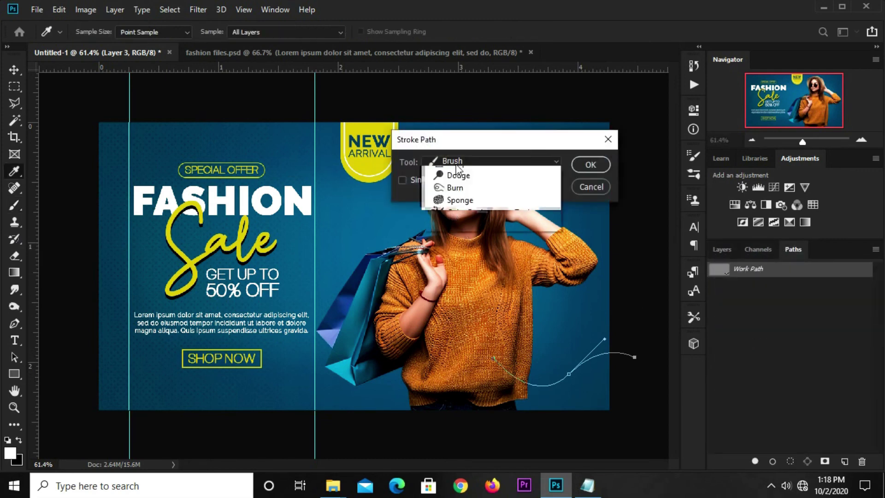
click(461, 185)
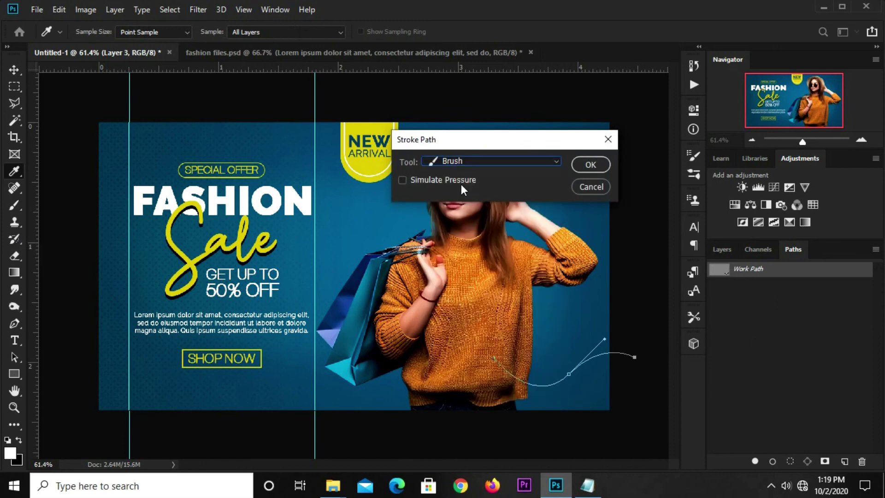
click(582, 165)
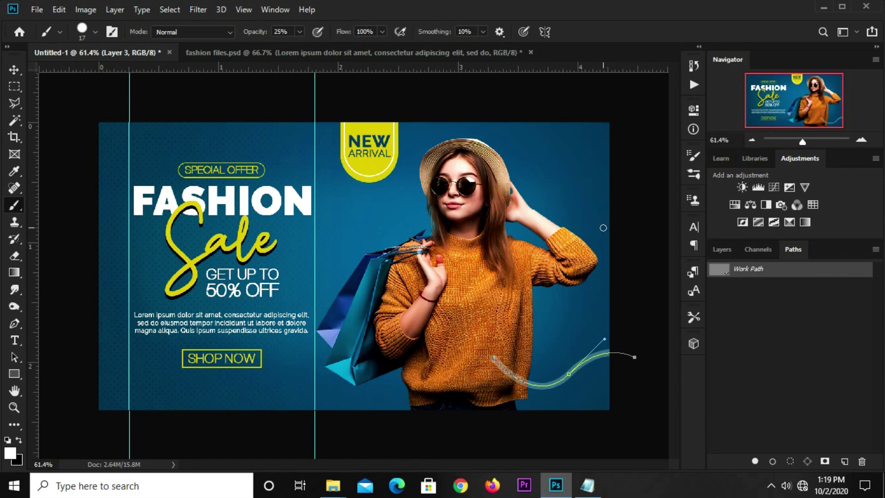
key(ctrl+z)
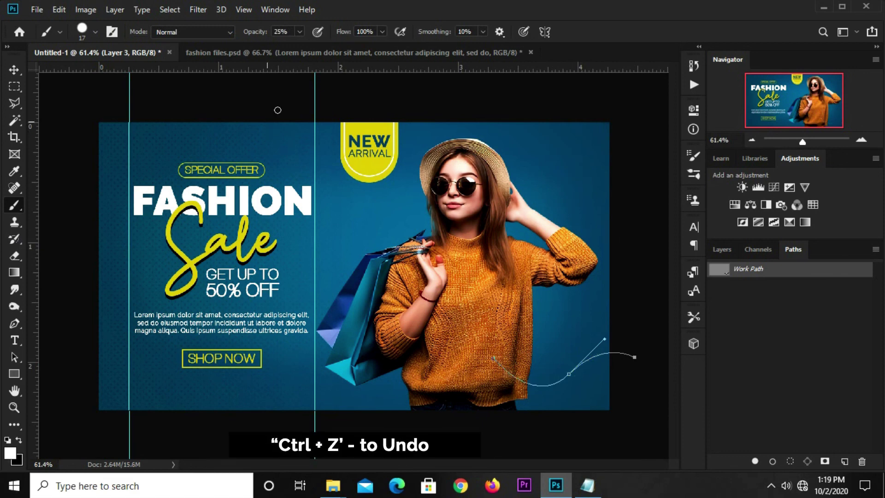
- Raise brush opacity to 100% and stroke the Work Path with the Brush
click(299, 31)
drag(299, 46, 329, 46)
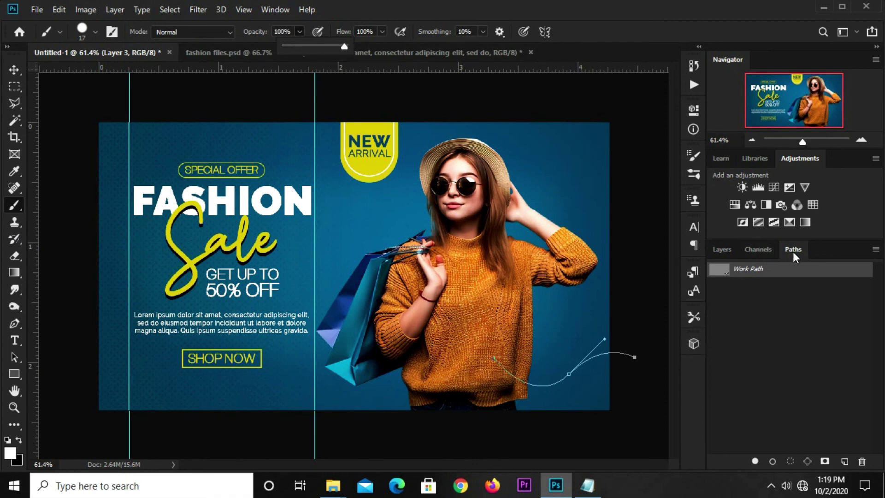
right_click(786, 270)
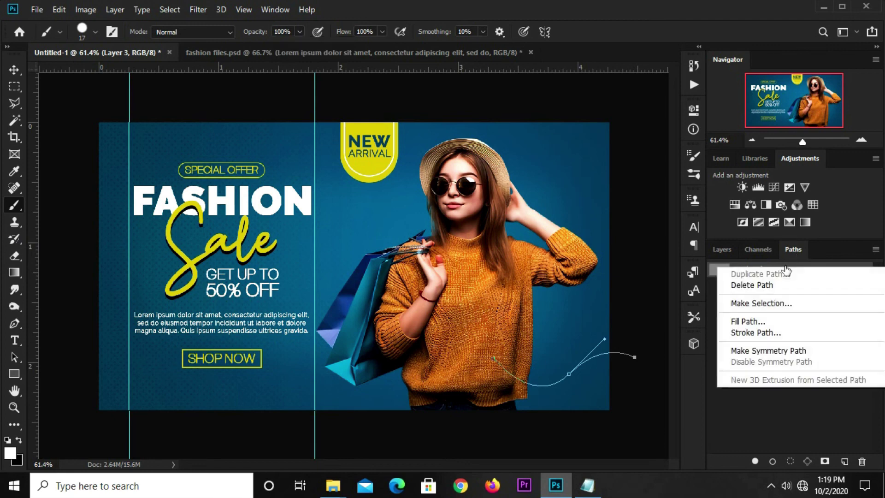
click(764, 333)
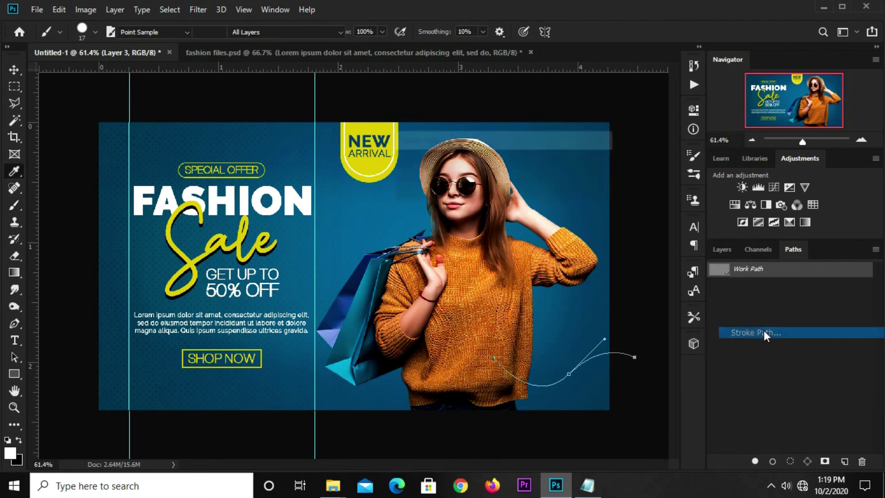
click(516, 159)
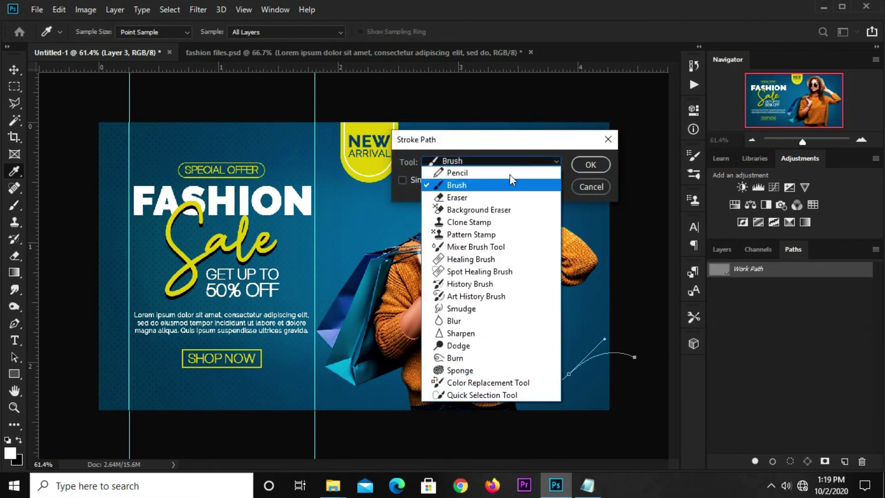
click(512, 180)
click(585, 165)
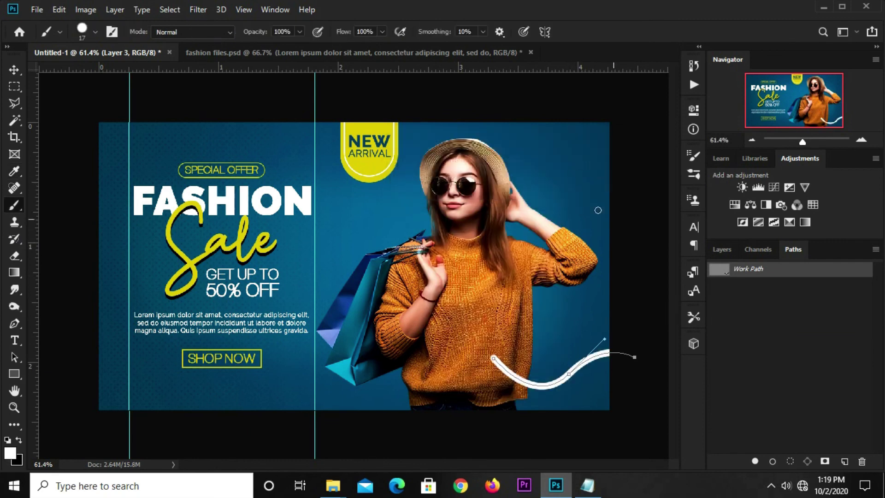
- Delete the work path, leaving only the white wave stroke
right_click(749, 274)
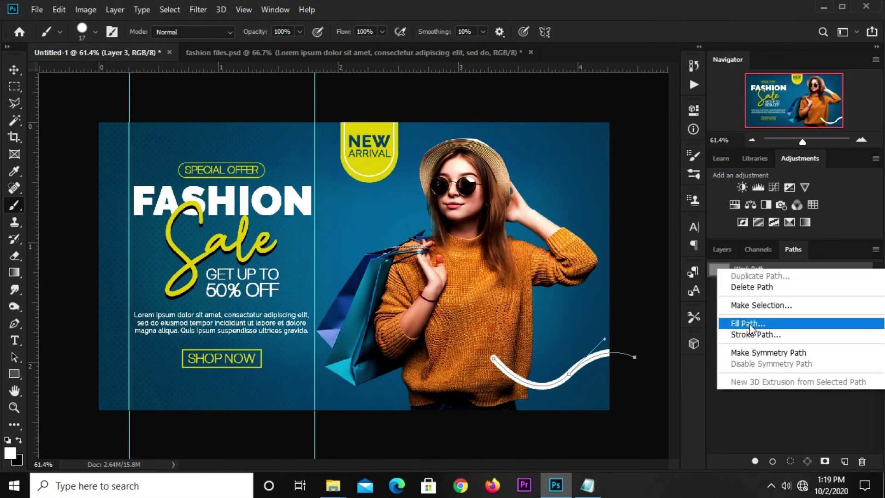
click(750, 292)
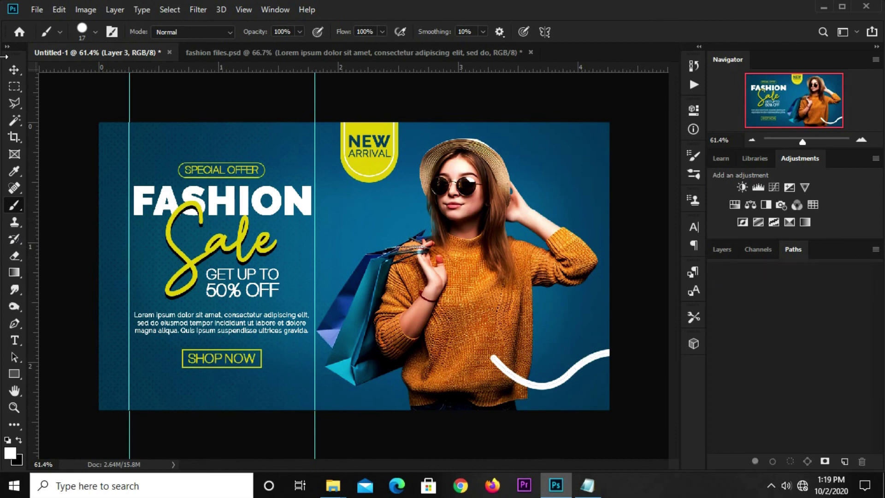
click(14, 70)
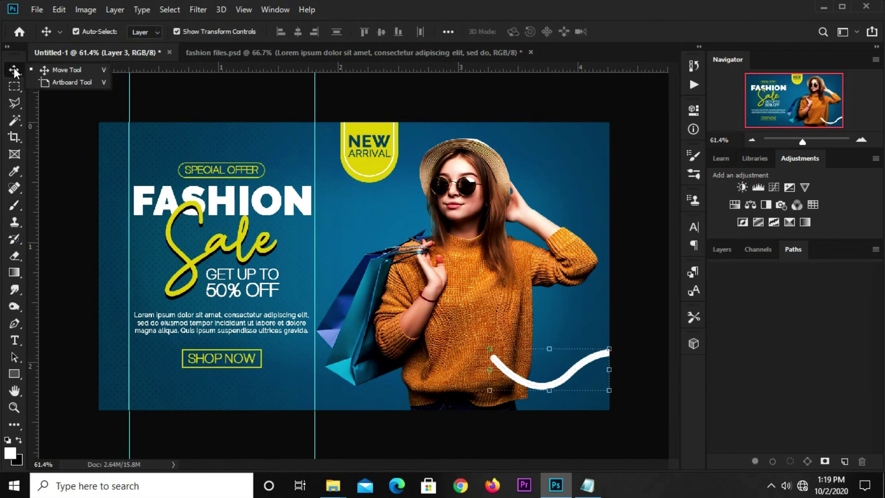
- Move Layer 3 down to sit just above Pattern Fill 1, beneath the model
click(720, 251)
click(717, 326)
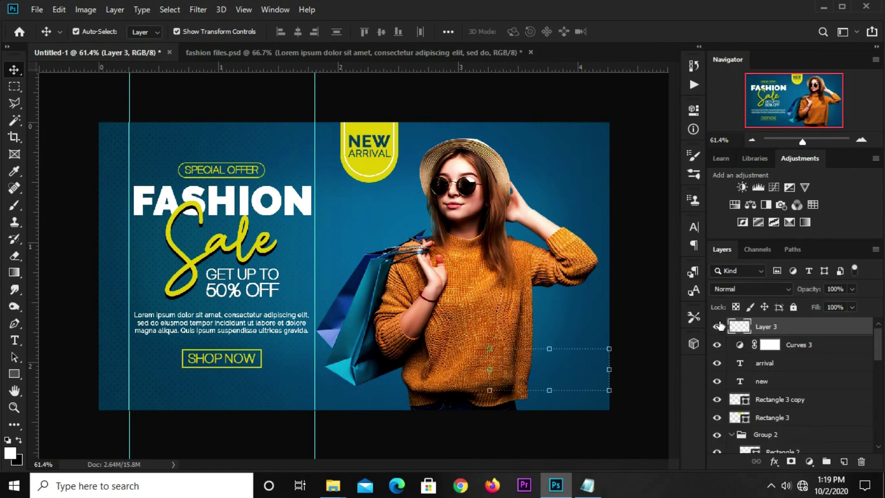
click(718, 327)
scroll(783, 431, down, 3)
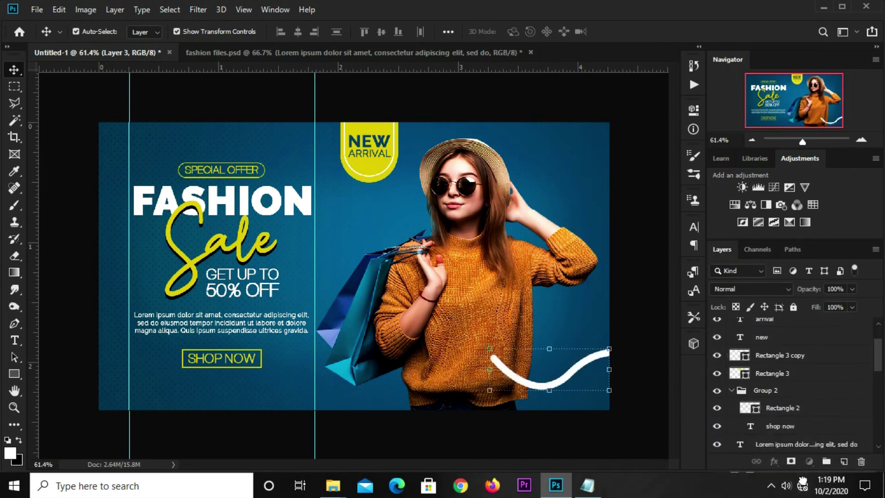
drag(803, 478, 799, 467)
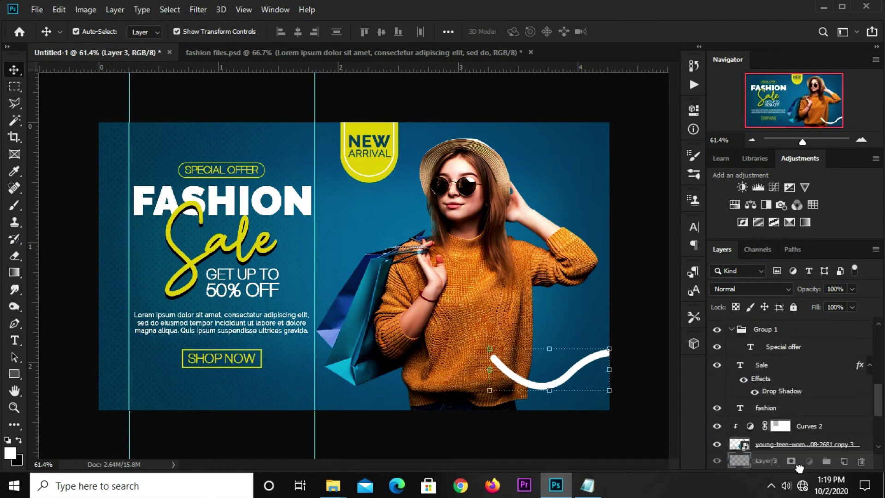
drag(800, 467, 794, 414)
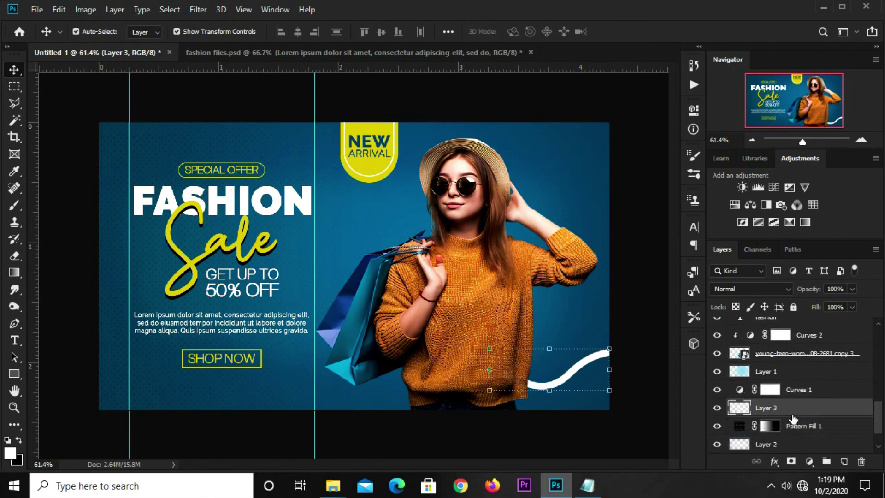
- Set Layer 3's wave to Soft Light blending at about 46% opacity
click(740, 288)
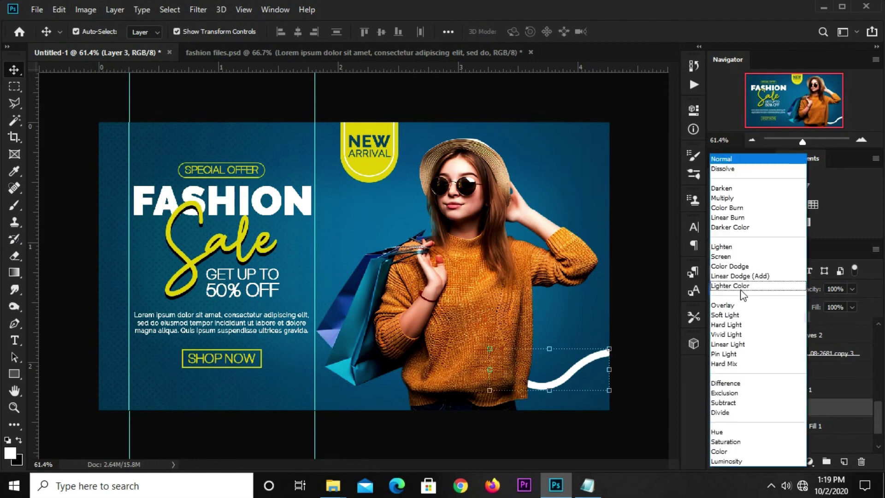
click(766, 315)
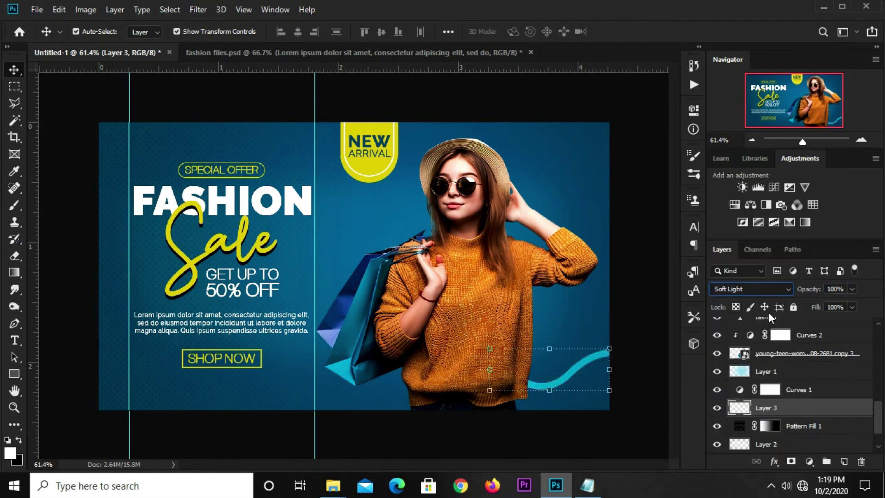
click(852, 289)
drag(826, 303, 819, 305)
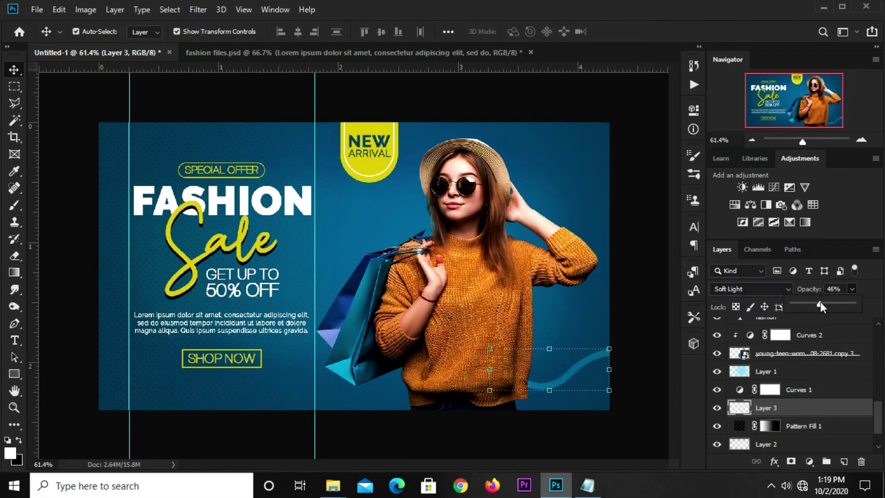
click(636, 313)
- Duplicate the Layer 3 wave and shift the copy slightly above the original
click(594, 363)
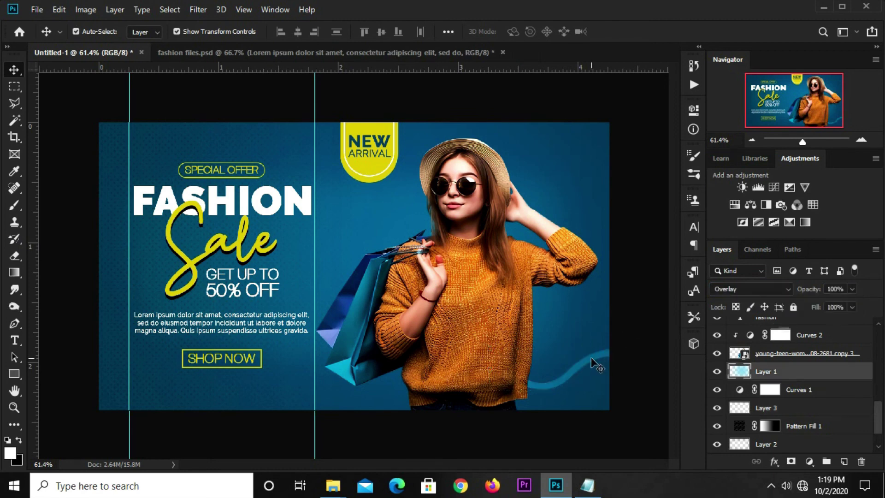
click(786, 414)
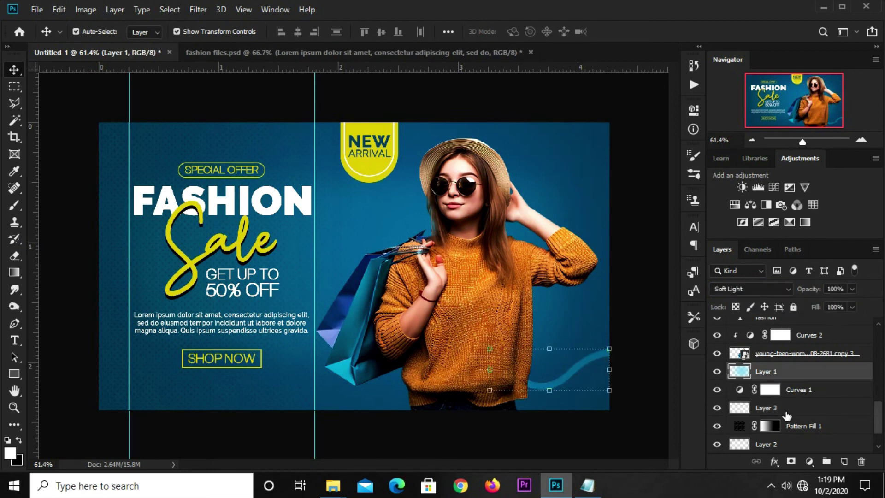
key(ctrl+j)
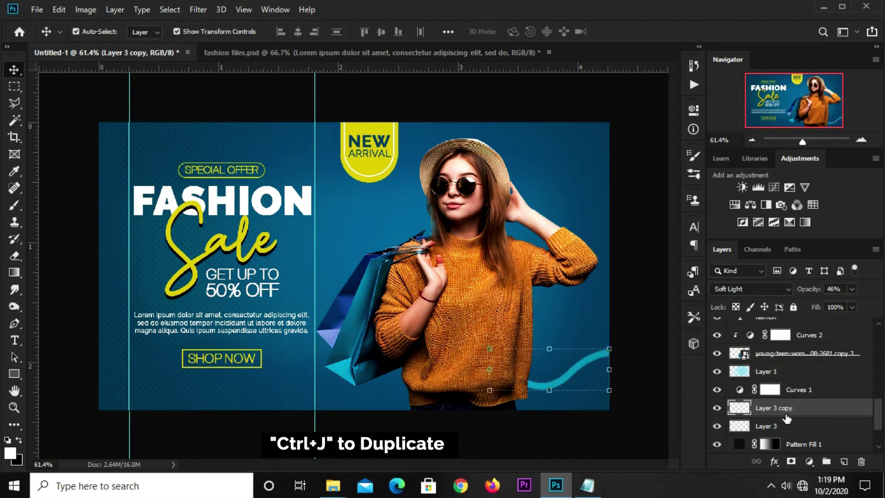
drag(555, 347, 557, 351)
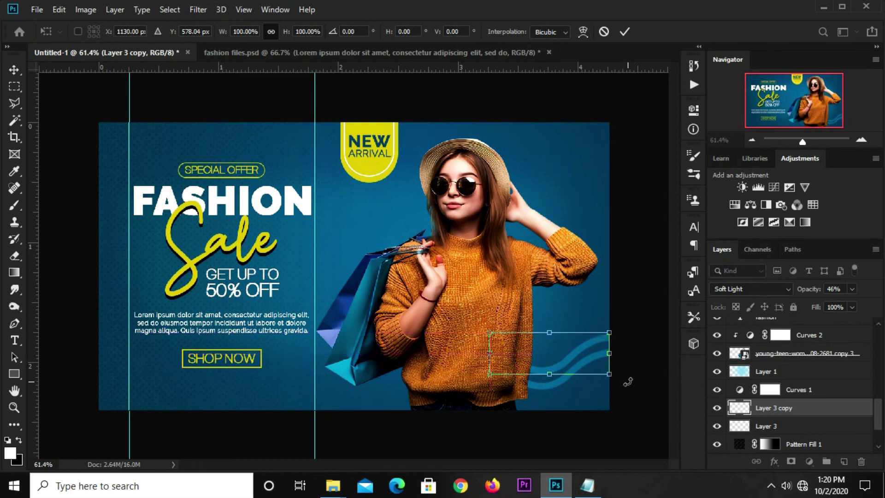
key(Return)
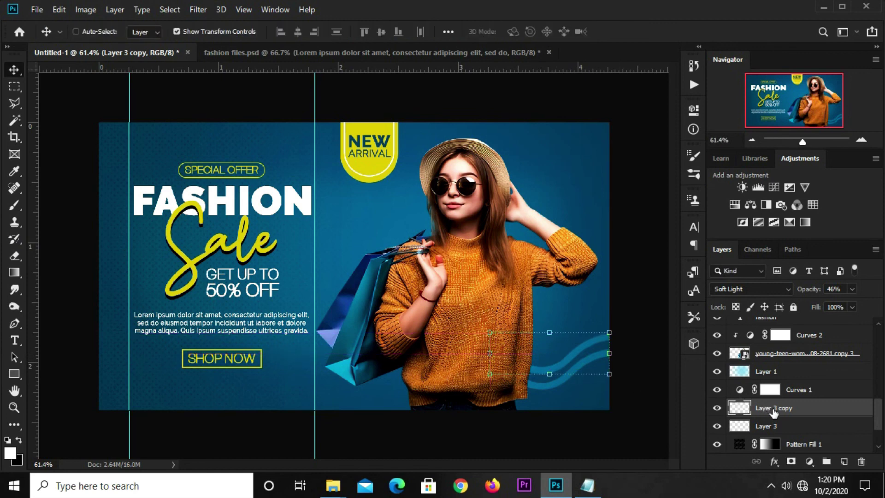
- Duplicate the wave again and place the third copy higher still
key(ctrl+j)
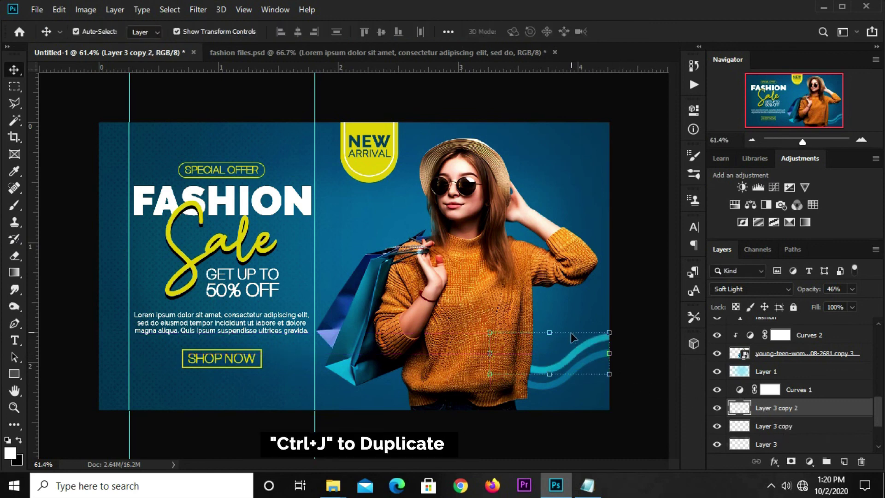
drag(571, 333, 560, 336)
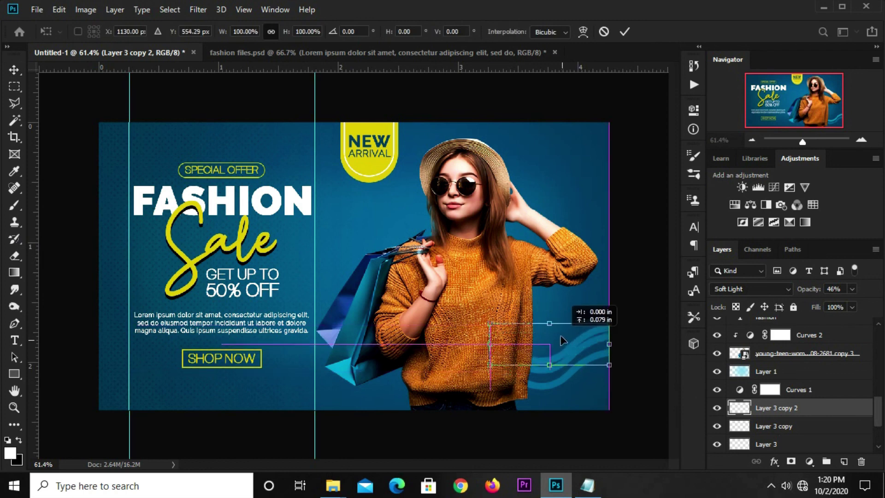
drag(560, 340, 560, 333)
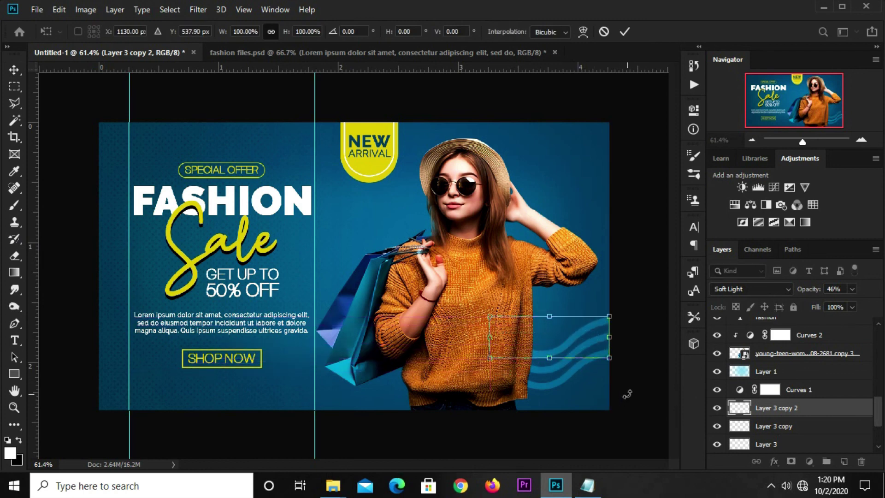
key(Return)
- Select all three wave layers together, Layer 3 through Layer 3 copy 2
click(626, 265)
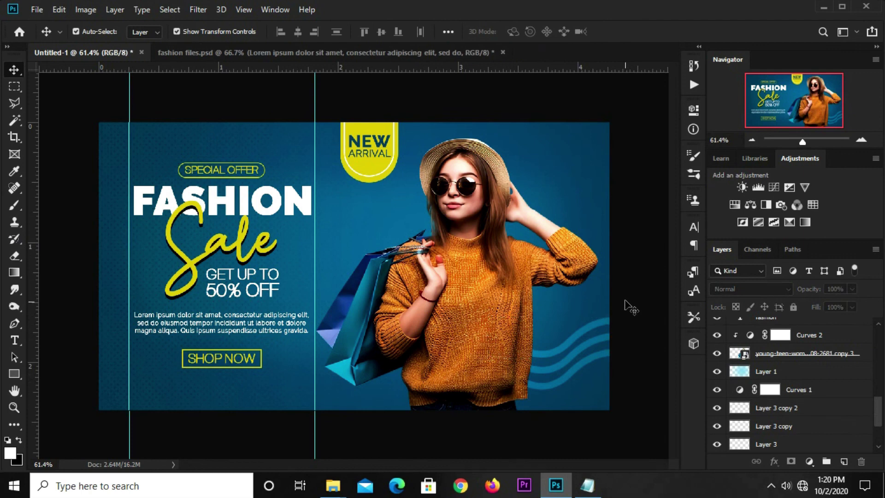
click(784, 411)
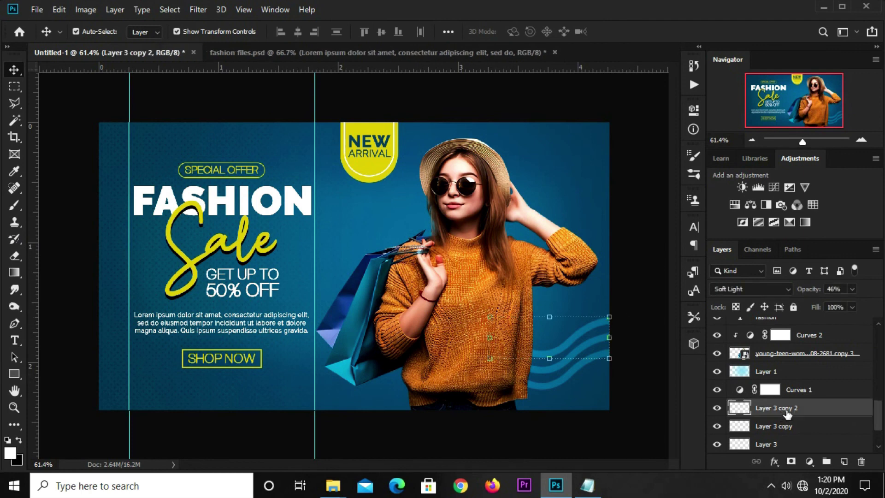
scroll(783, 422, down, 1)
shift+click(780, 426)
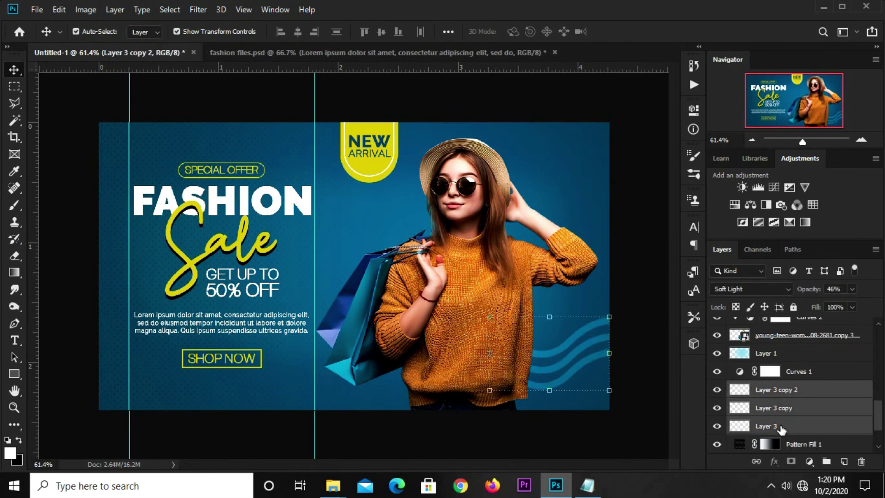
- Group the three wave layers into Group 3 and toggle its visibility to check it
key(ctrl+g)
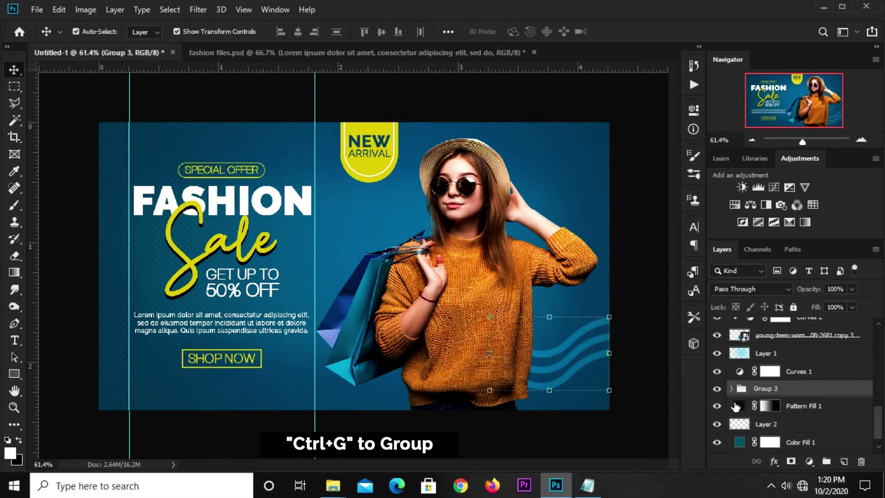
click(716, 388)
click(717, 388)
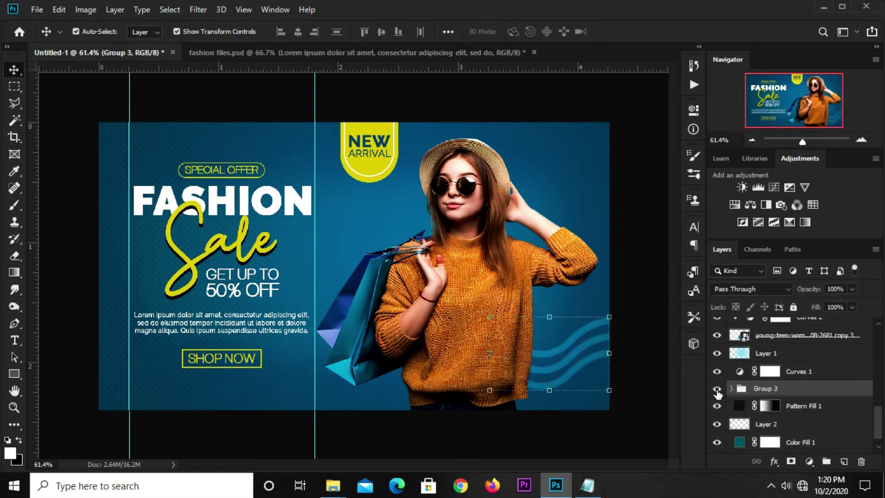
- Copy Group 3 to the top-right corner, flipped vertically and rotated to about 118°
key(ctrl+j)
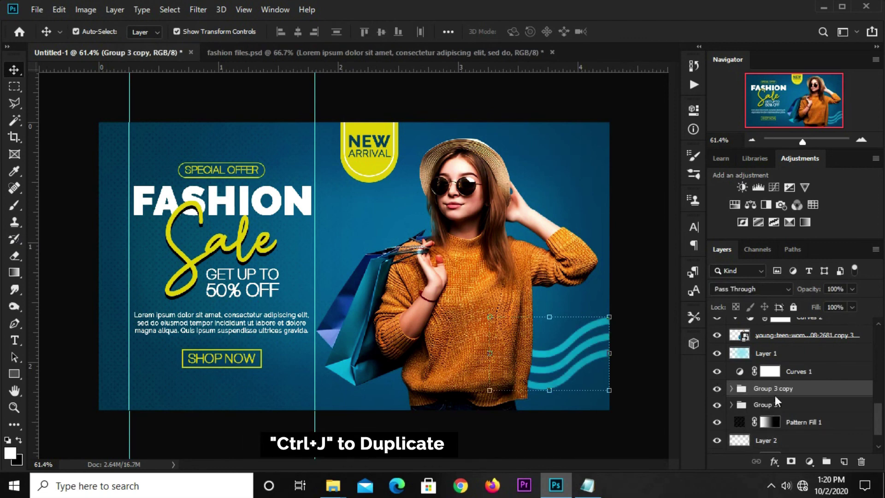
key(ctrl+t)
drag(565, 348, 535, 138)
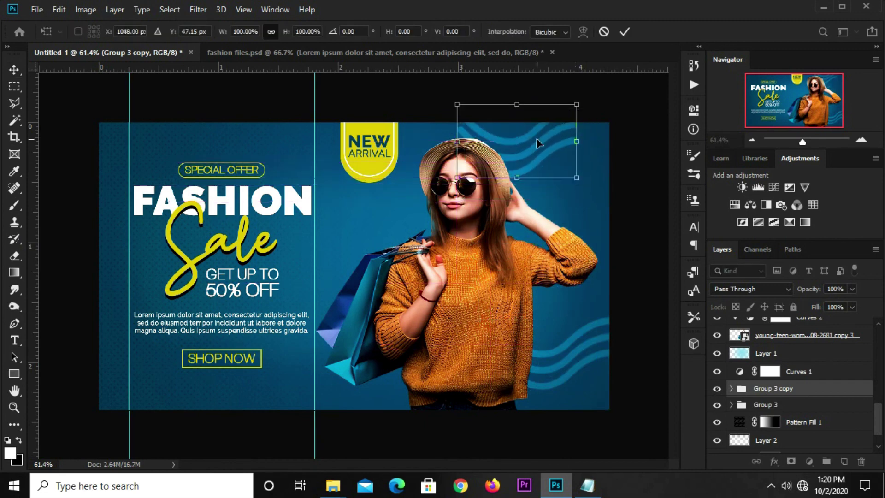
right_click(536, 137)
click(570, 311)
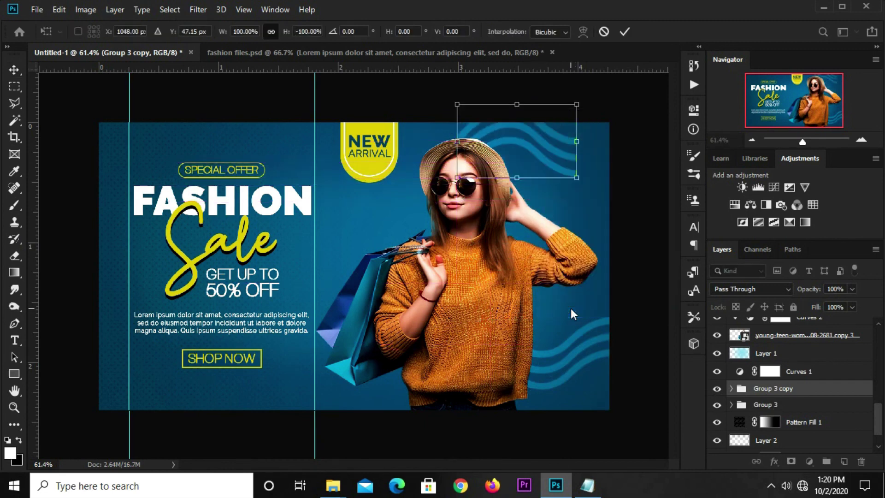
mouse_move(593, 122)
mouse_down()
mouse_move(502, 148)
mouse_move(512, 166)
mouse_up()
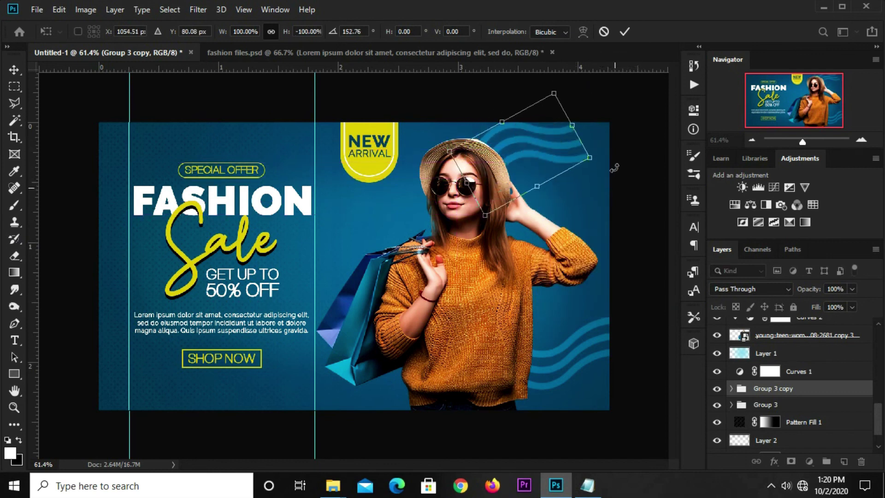
mouse_move(569, 184)
mouse_down()
mouse_move(578, 165)
mouse_move(536, 160)
mouse_up()
drag(611, 144, 531, 147)
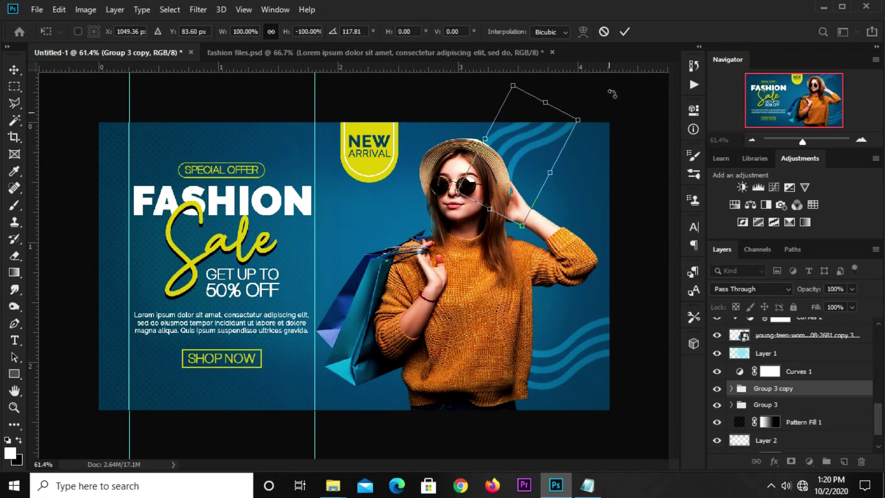
click(623, 32)
click(621, 100)
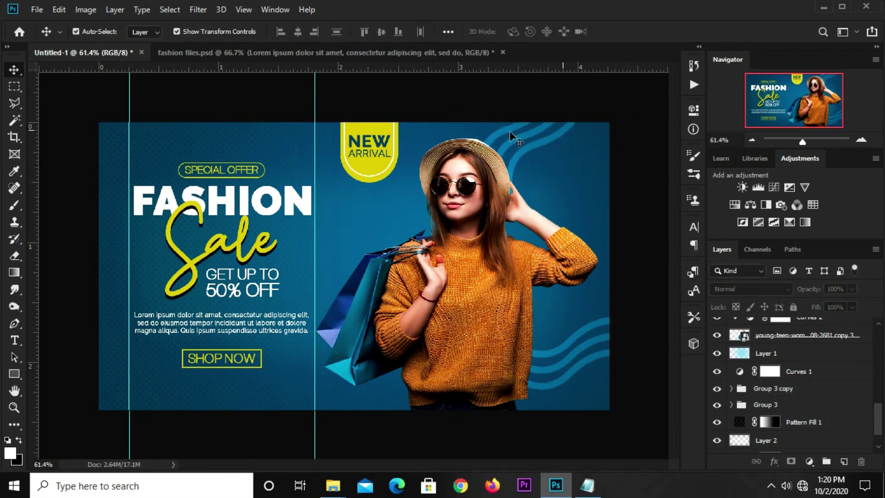
- Clear all guides and lower the Curves 2 adjustment's opacity to 42%
click(242, 13)
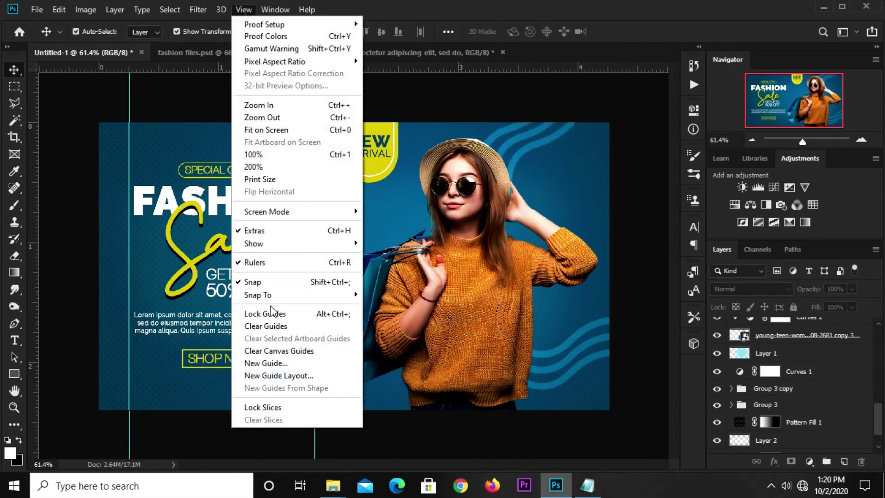
click(273, 327)
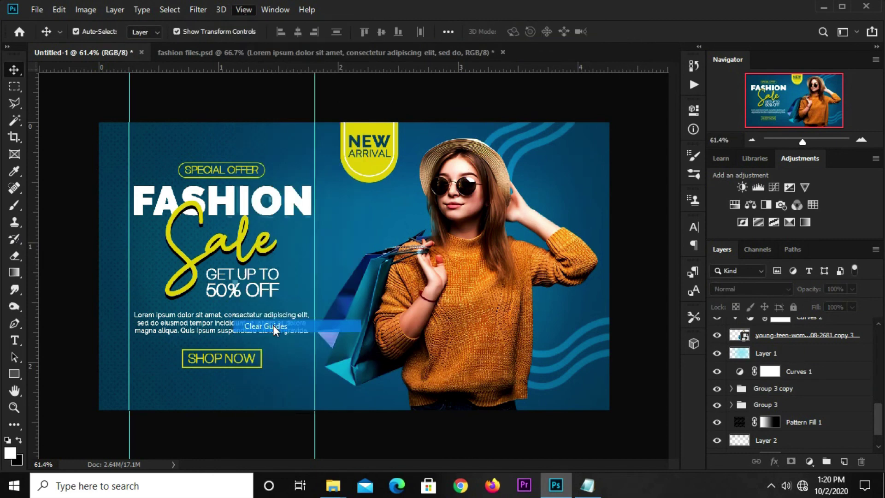
click(454, 286)
scroll(820, 373, up, 1)
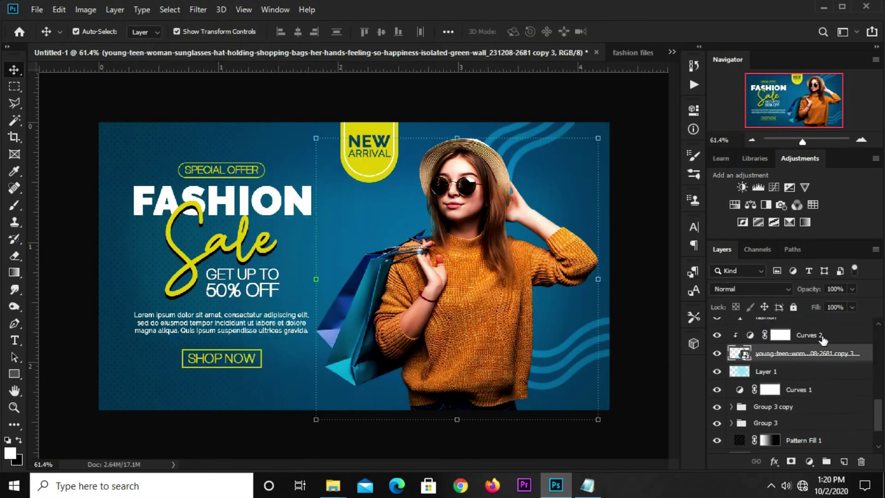
click(822, 338)
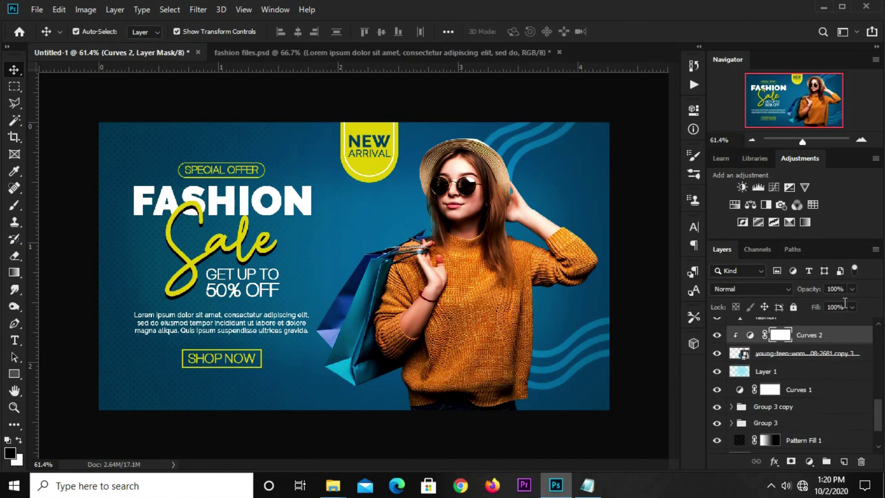
drag(824, 303, 823, 303)
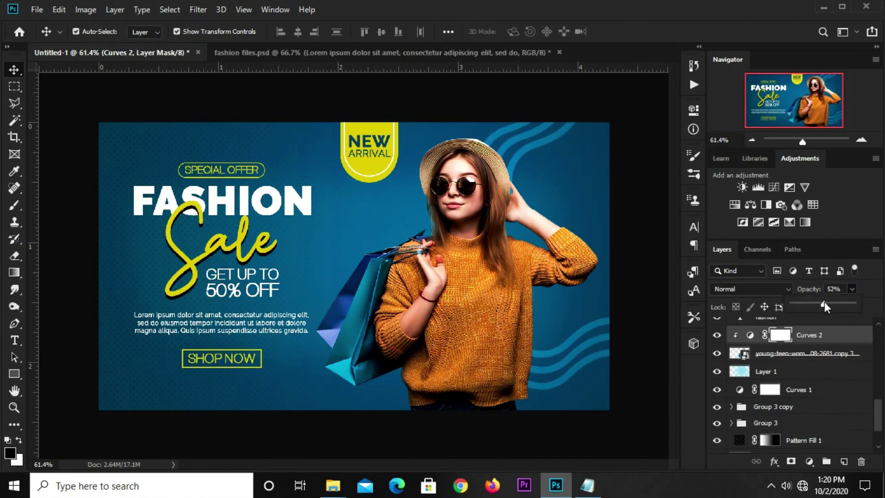
click(658, 404)
scroll(816, 383, up, 3)
scroll(816, 383, up, 3)
- Bend the Curves 3 RGB curve down to darken the banner, then zoom out
scroll(816, 382, up, 3)
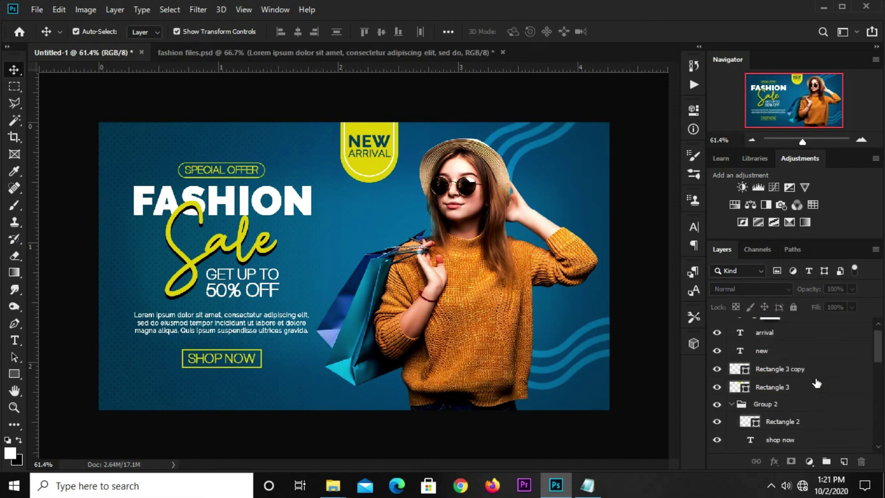
scroll(816, 382, up, 1)
click(802, 327)
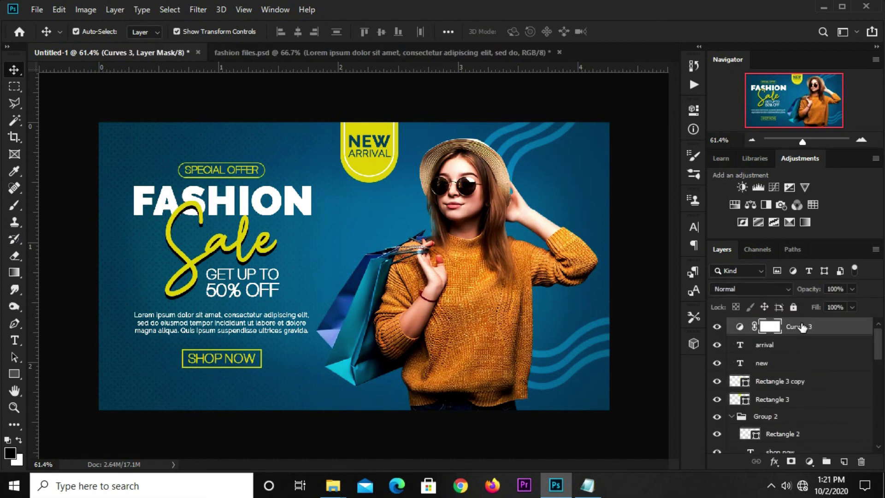
double_click(739, 326)
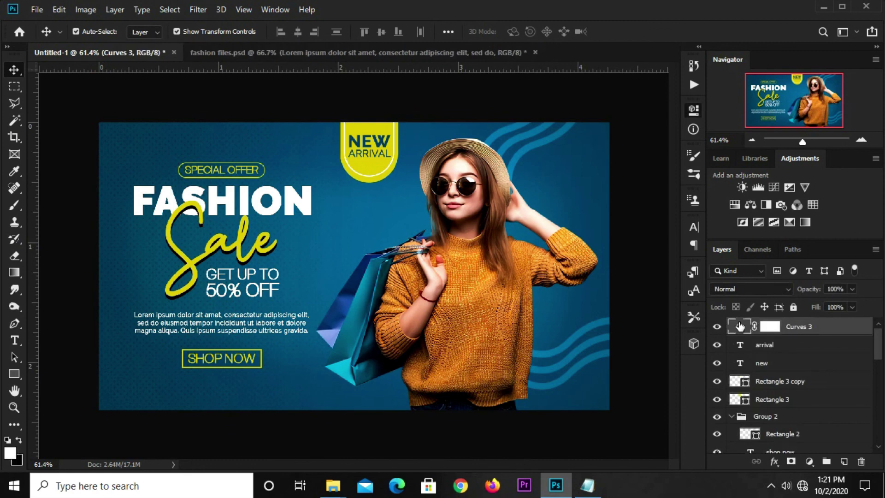
drag(572, 272, 578, 274)
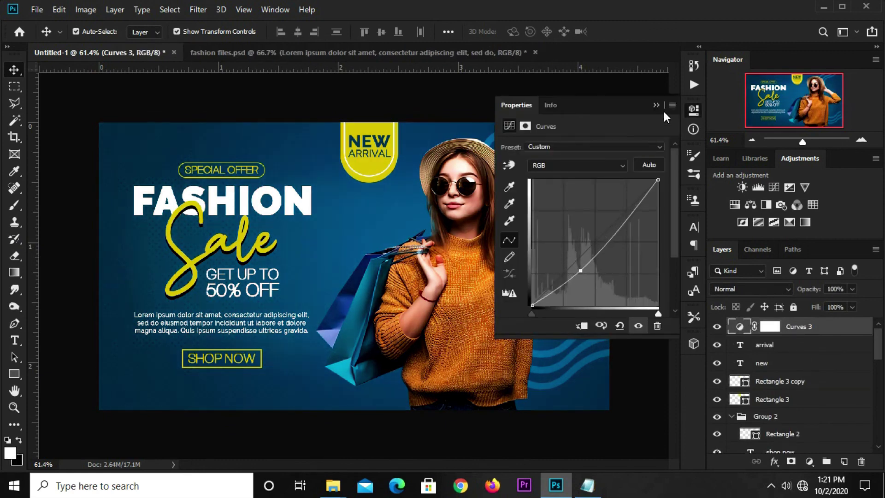
click(655, 106)
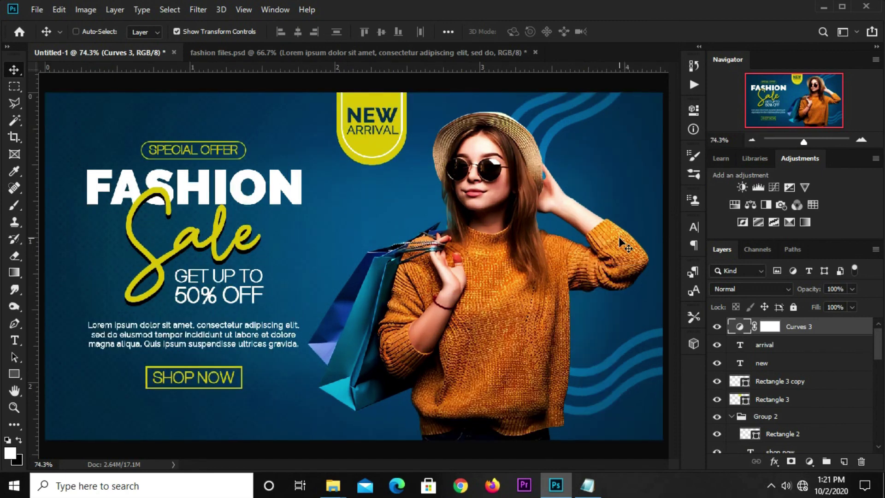
key(ctrl+minus)
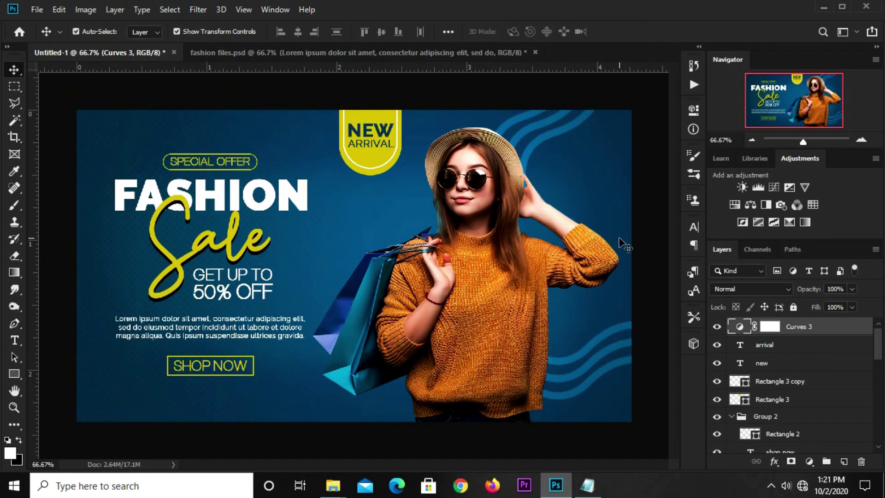
- Check the Overlay texture Layer 1 by toggling visibility and grouping then ungrouping it
click(395, 225)
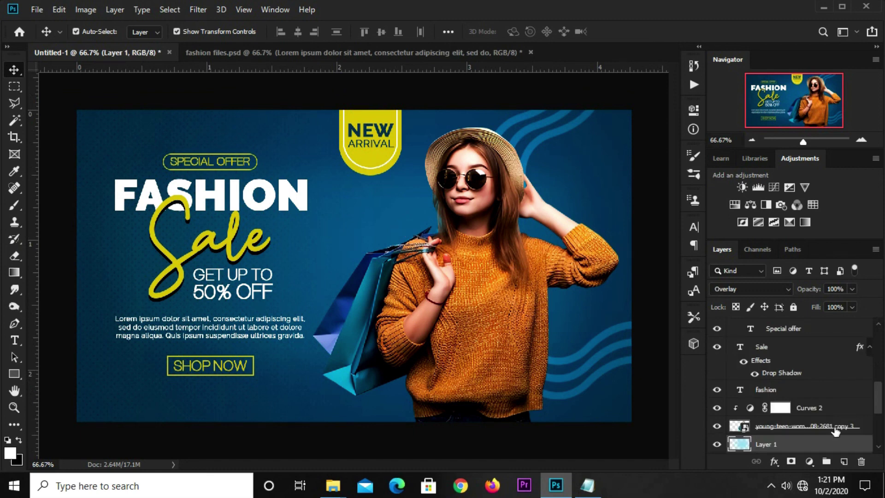
scroll(836, 431, down, 2)
click(716, 408)
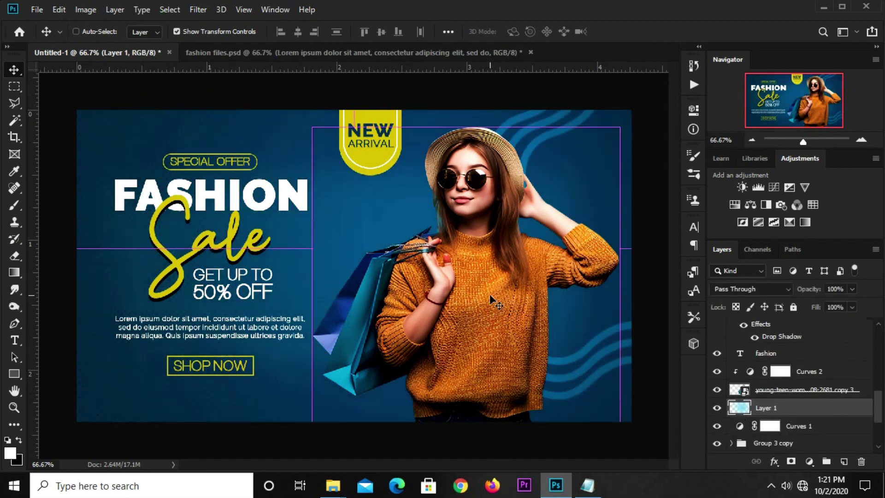
key(ctrl+g)
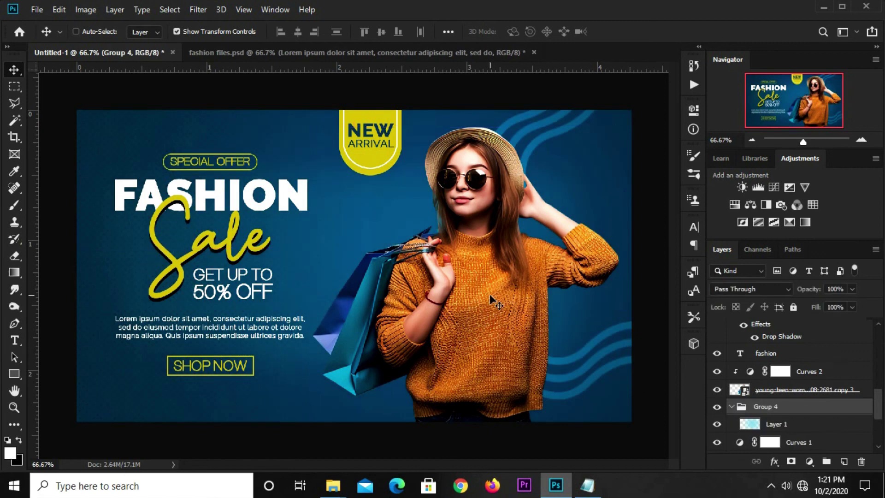
key(ctrl+shift+g)
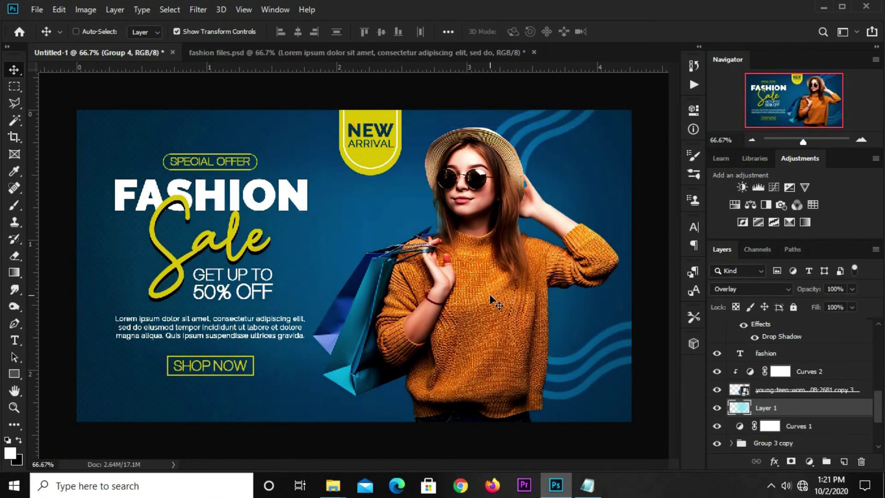
- Scale Layer 1 up to about 106% so it overruns the banner edges
key(ctrl+t)
scroll(482, 264, down, 1)
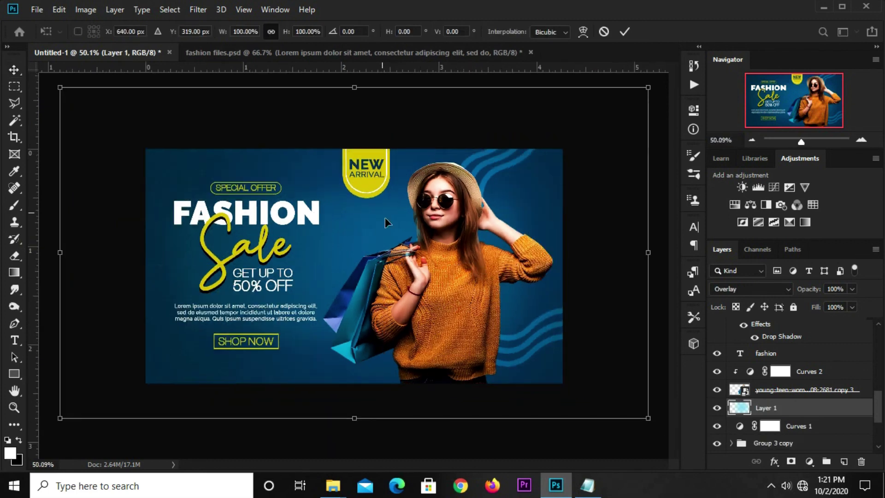
drag(354, 90, 359, 69)
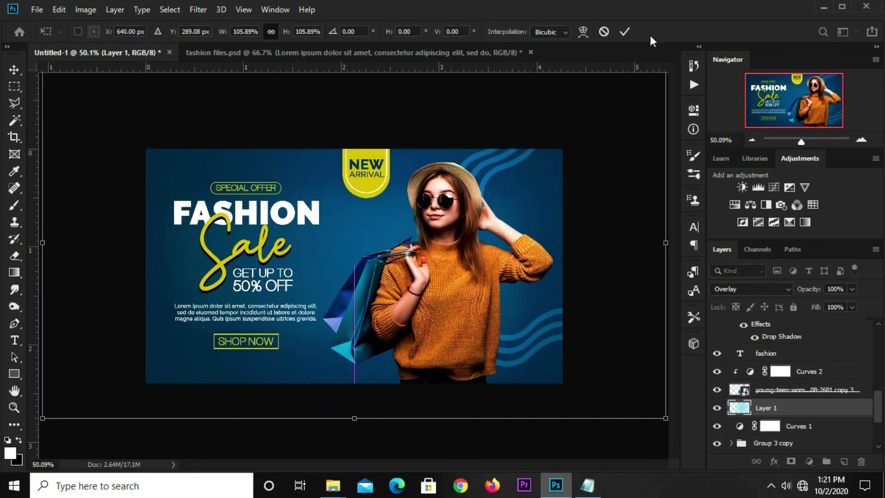
click(624, 32)
click(563, 114)
key(ctrl+plus)
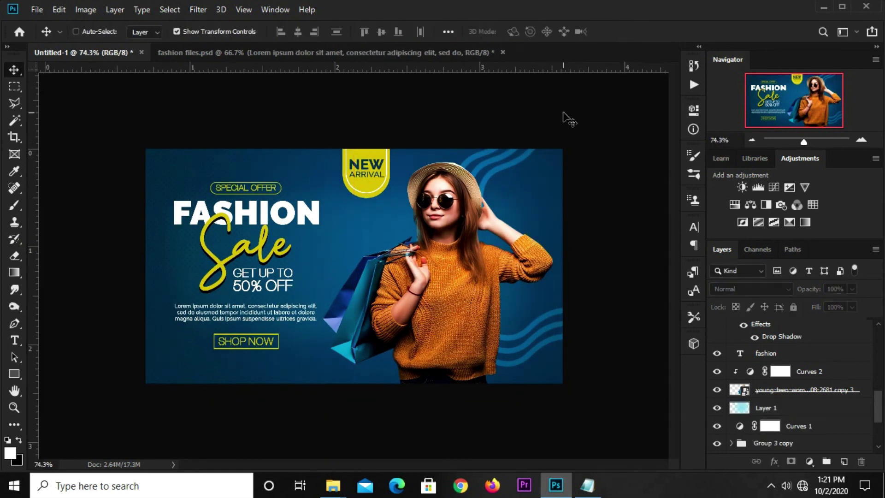